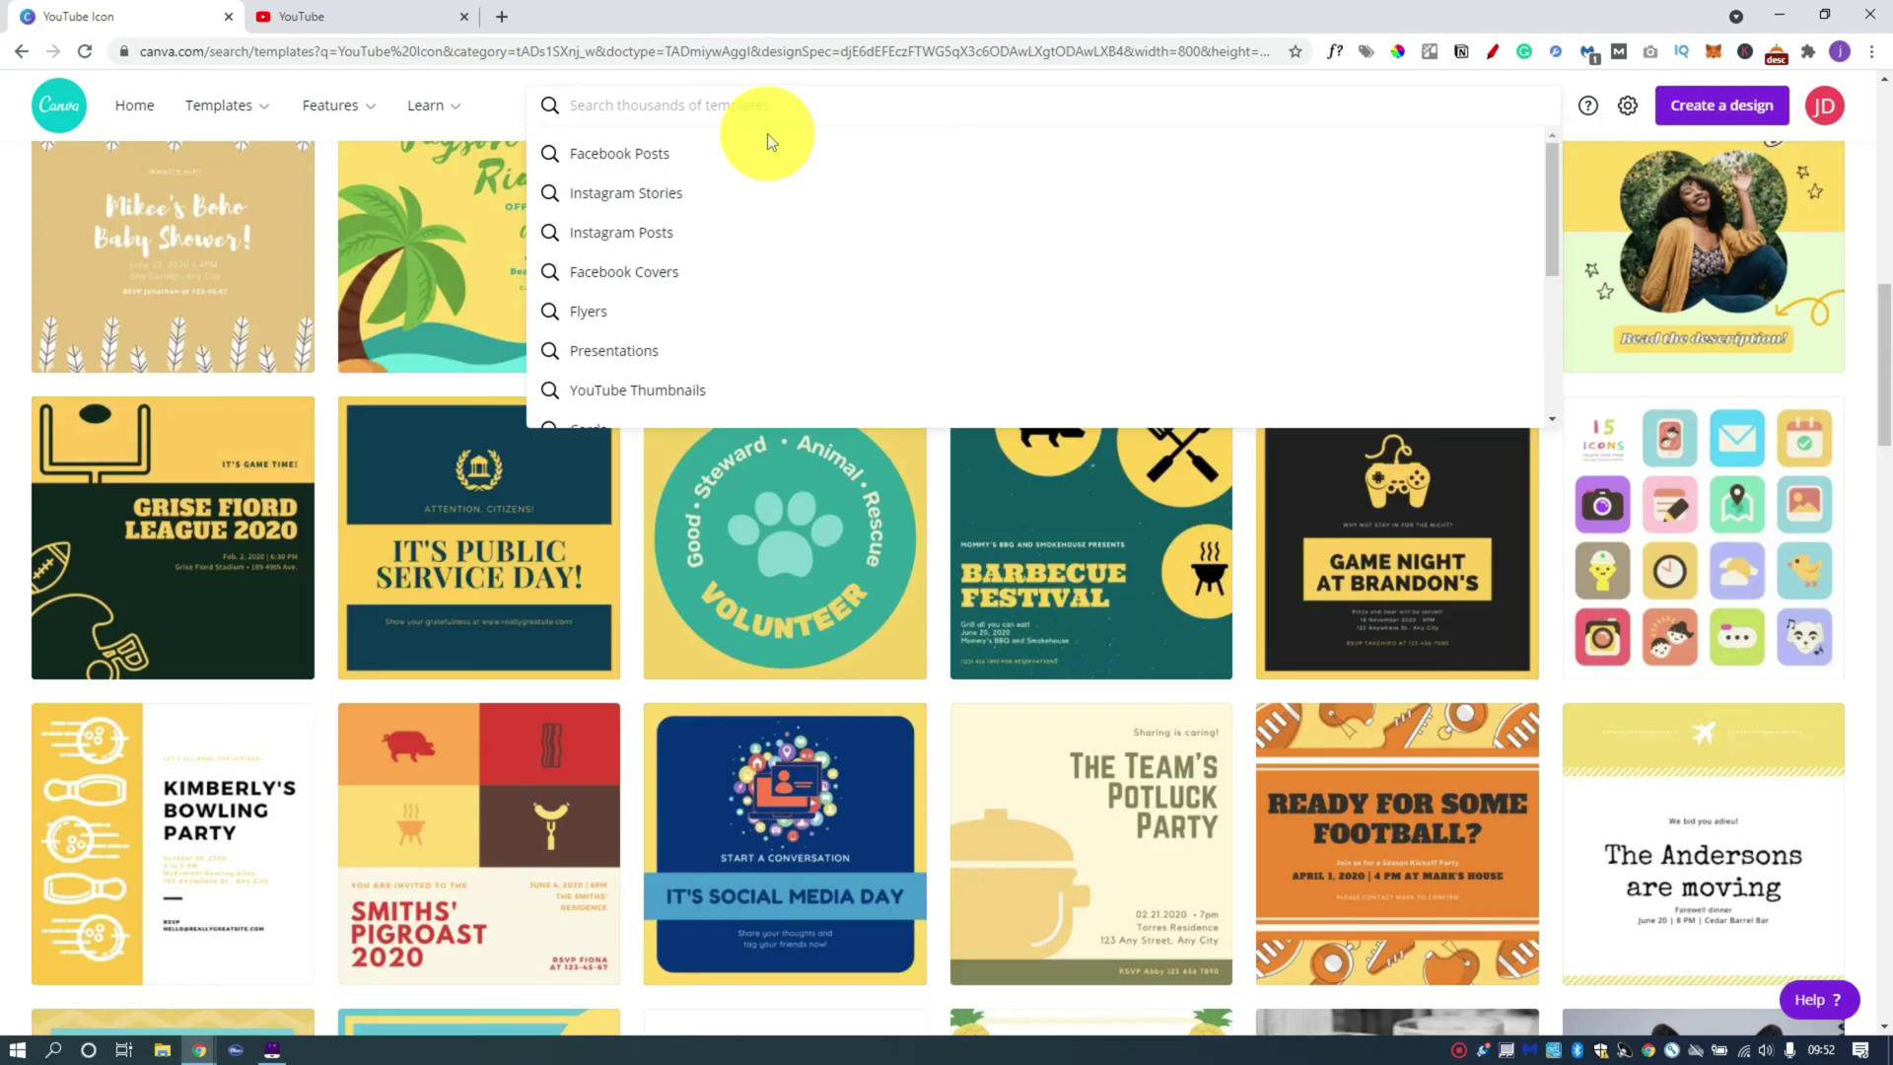
Search Canva's templates for 'YOUTUBE' to list YouTube design types like YouTube Icon.
text(YOU)
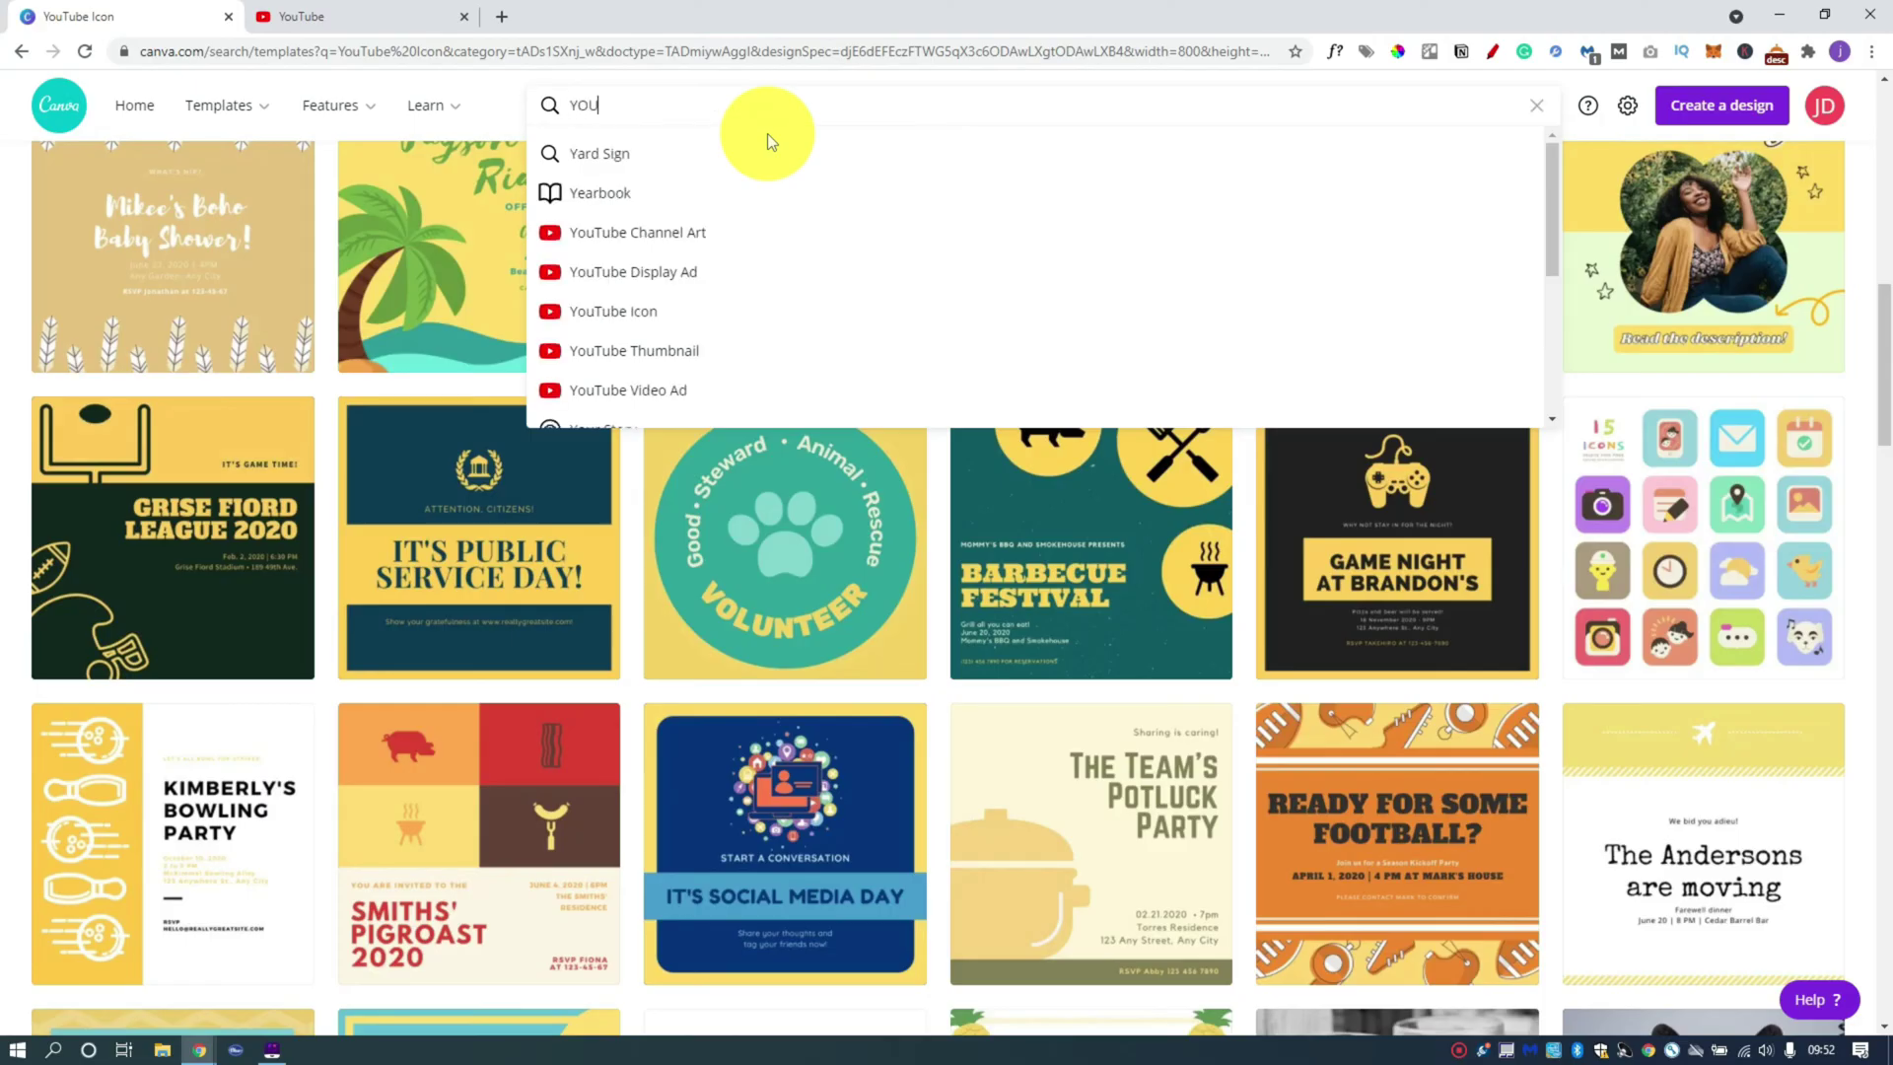
text(TUBE)
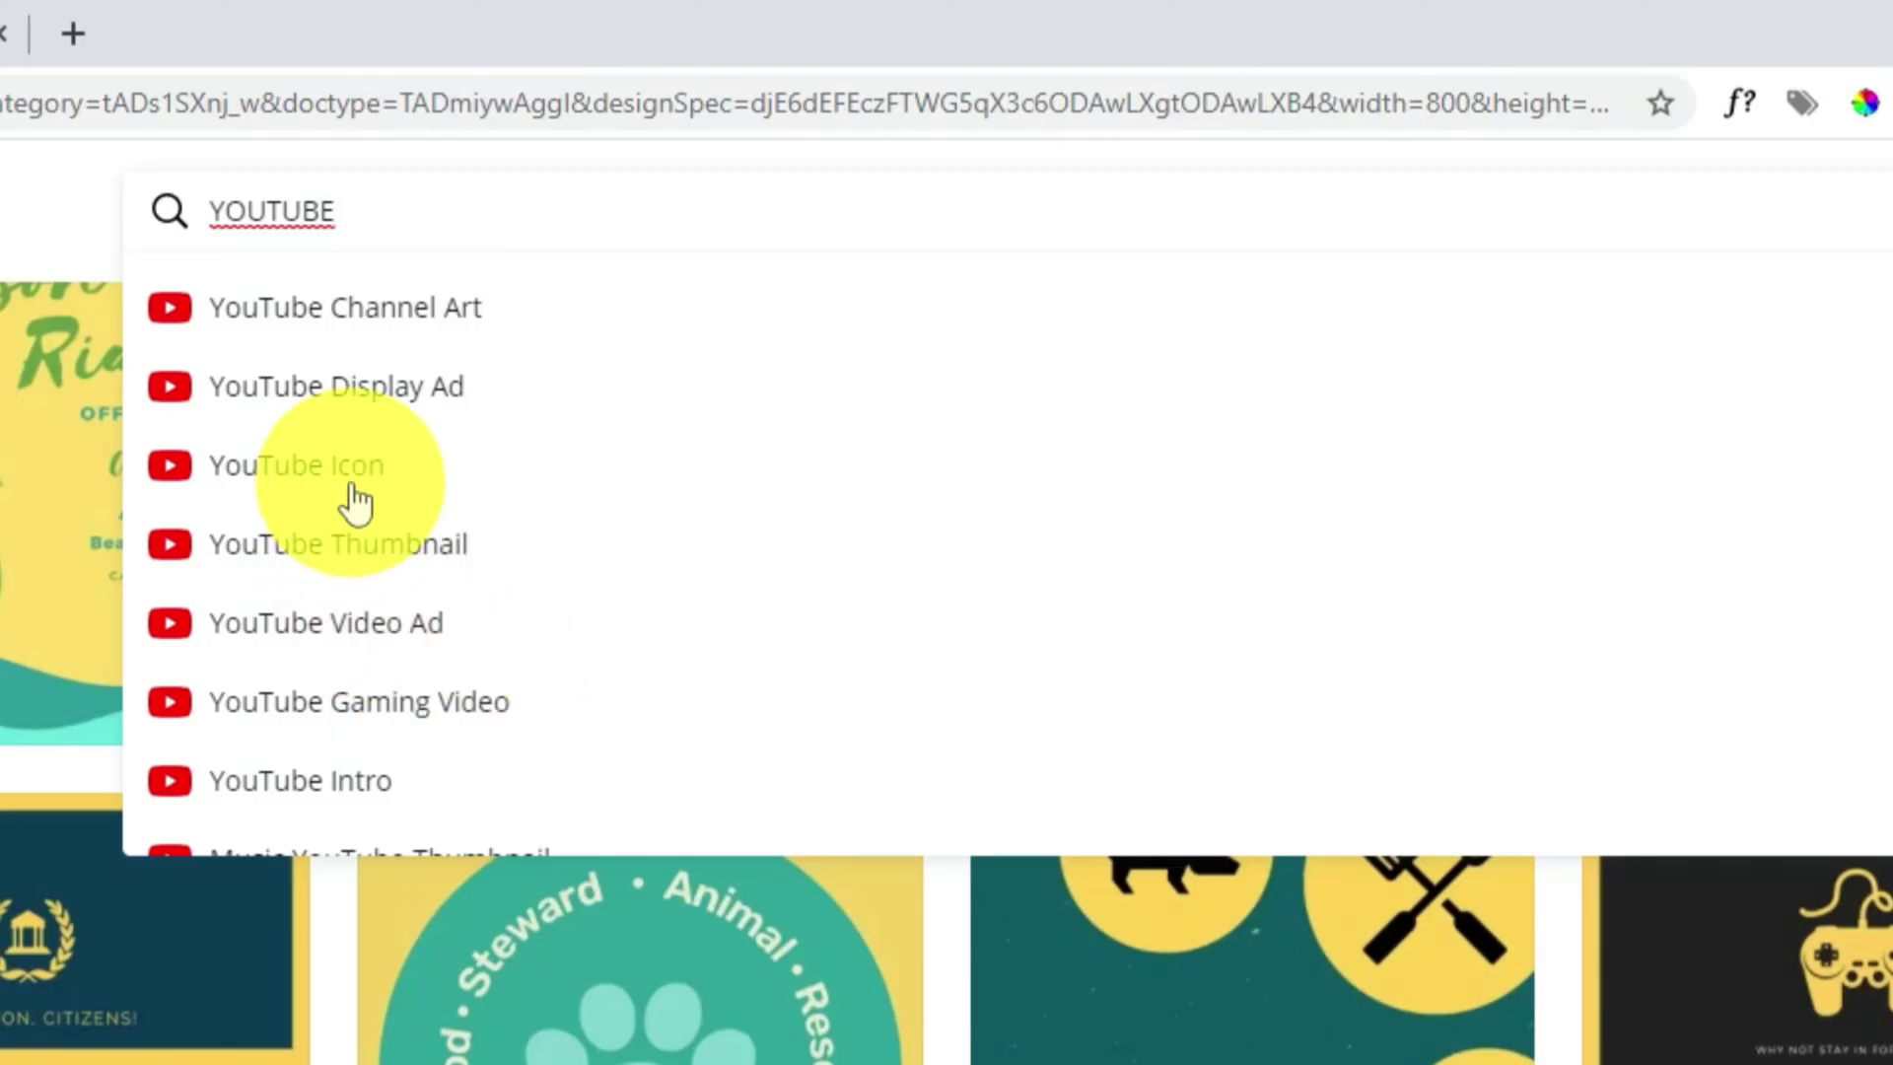
Open the YouTube Icon template collection and browse its 2,398 templates, returning to the top.
click(283, 480)
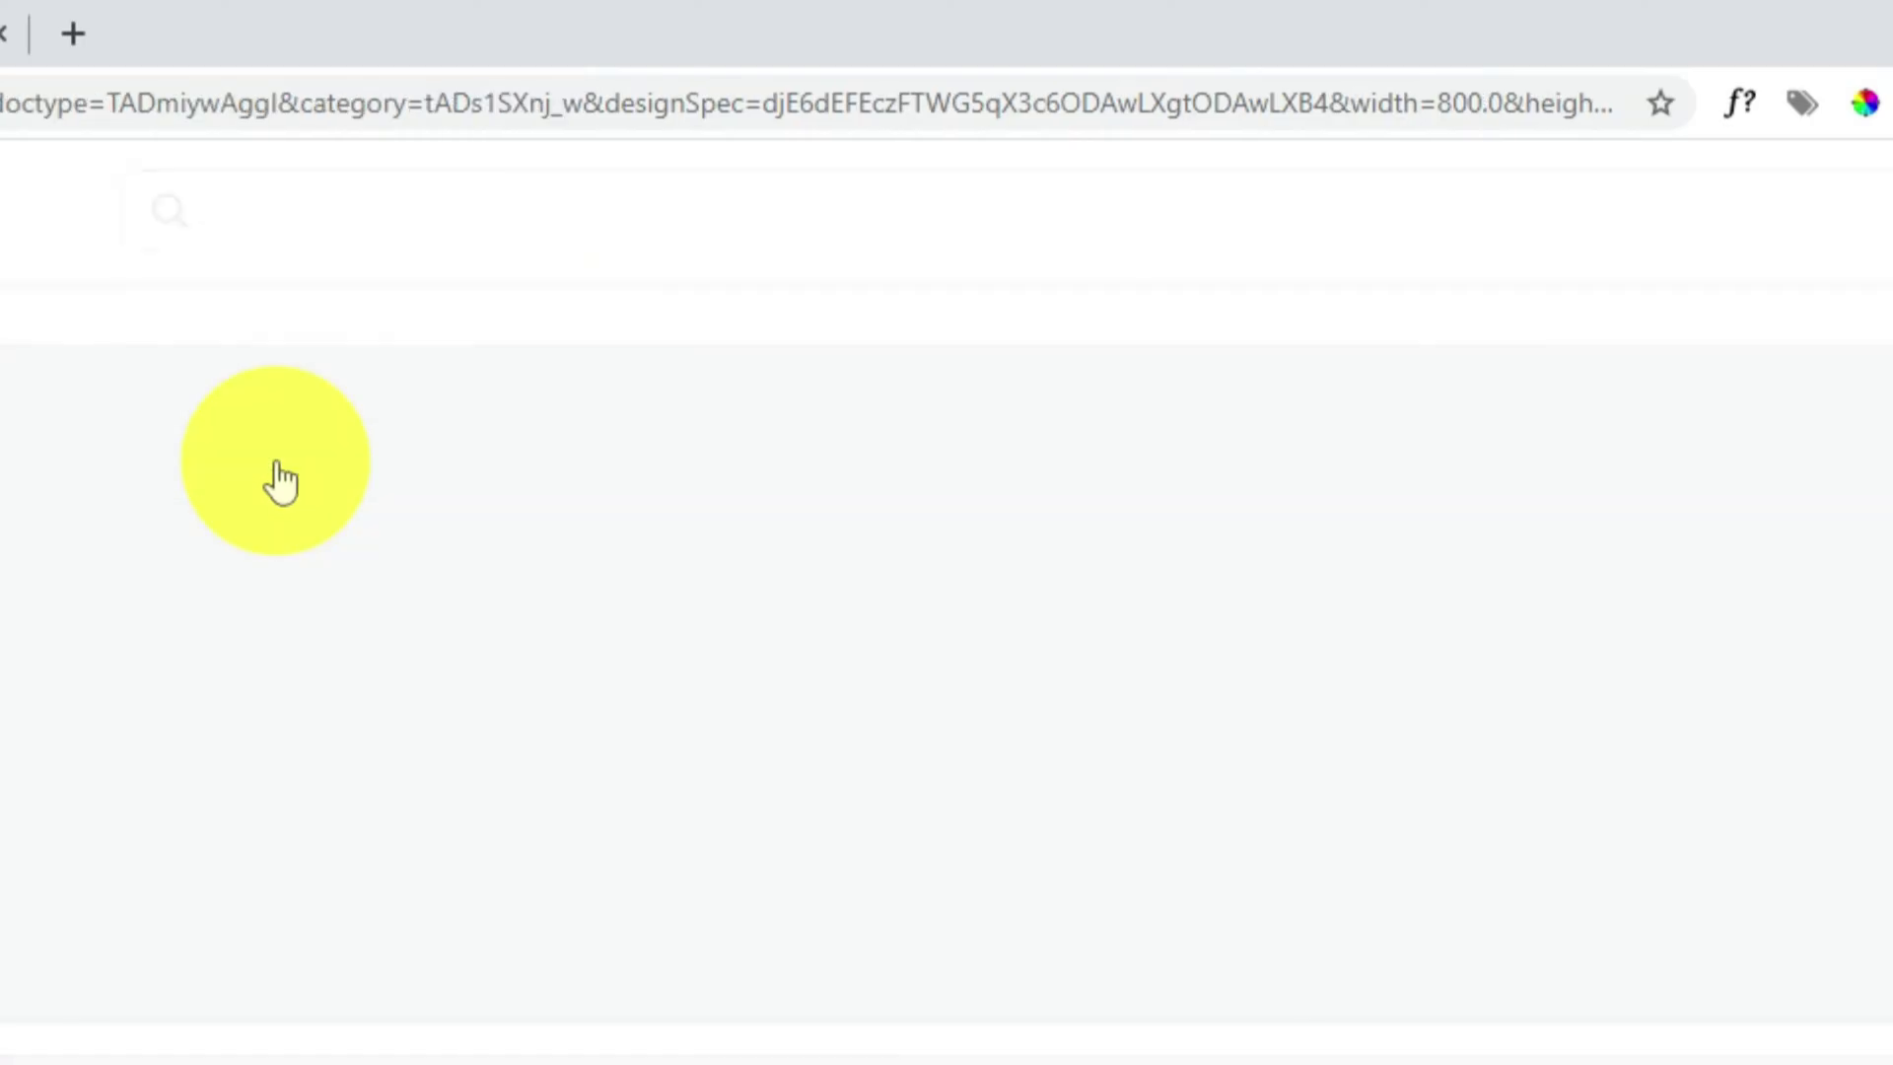
scroll(787, 393, down, 10)
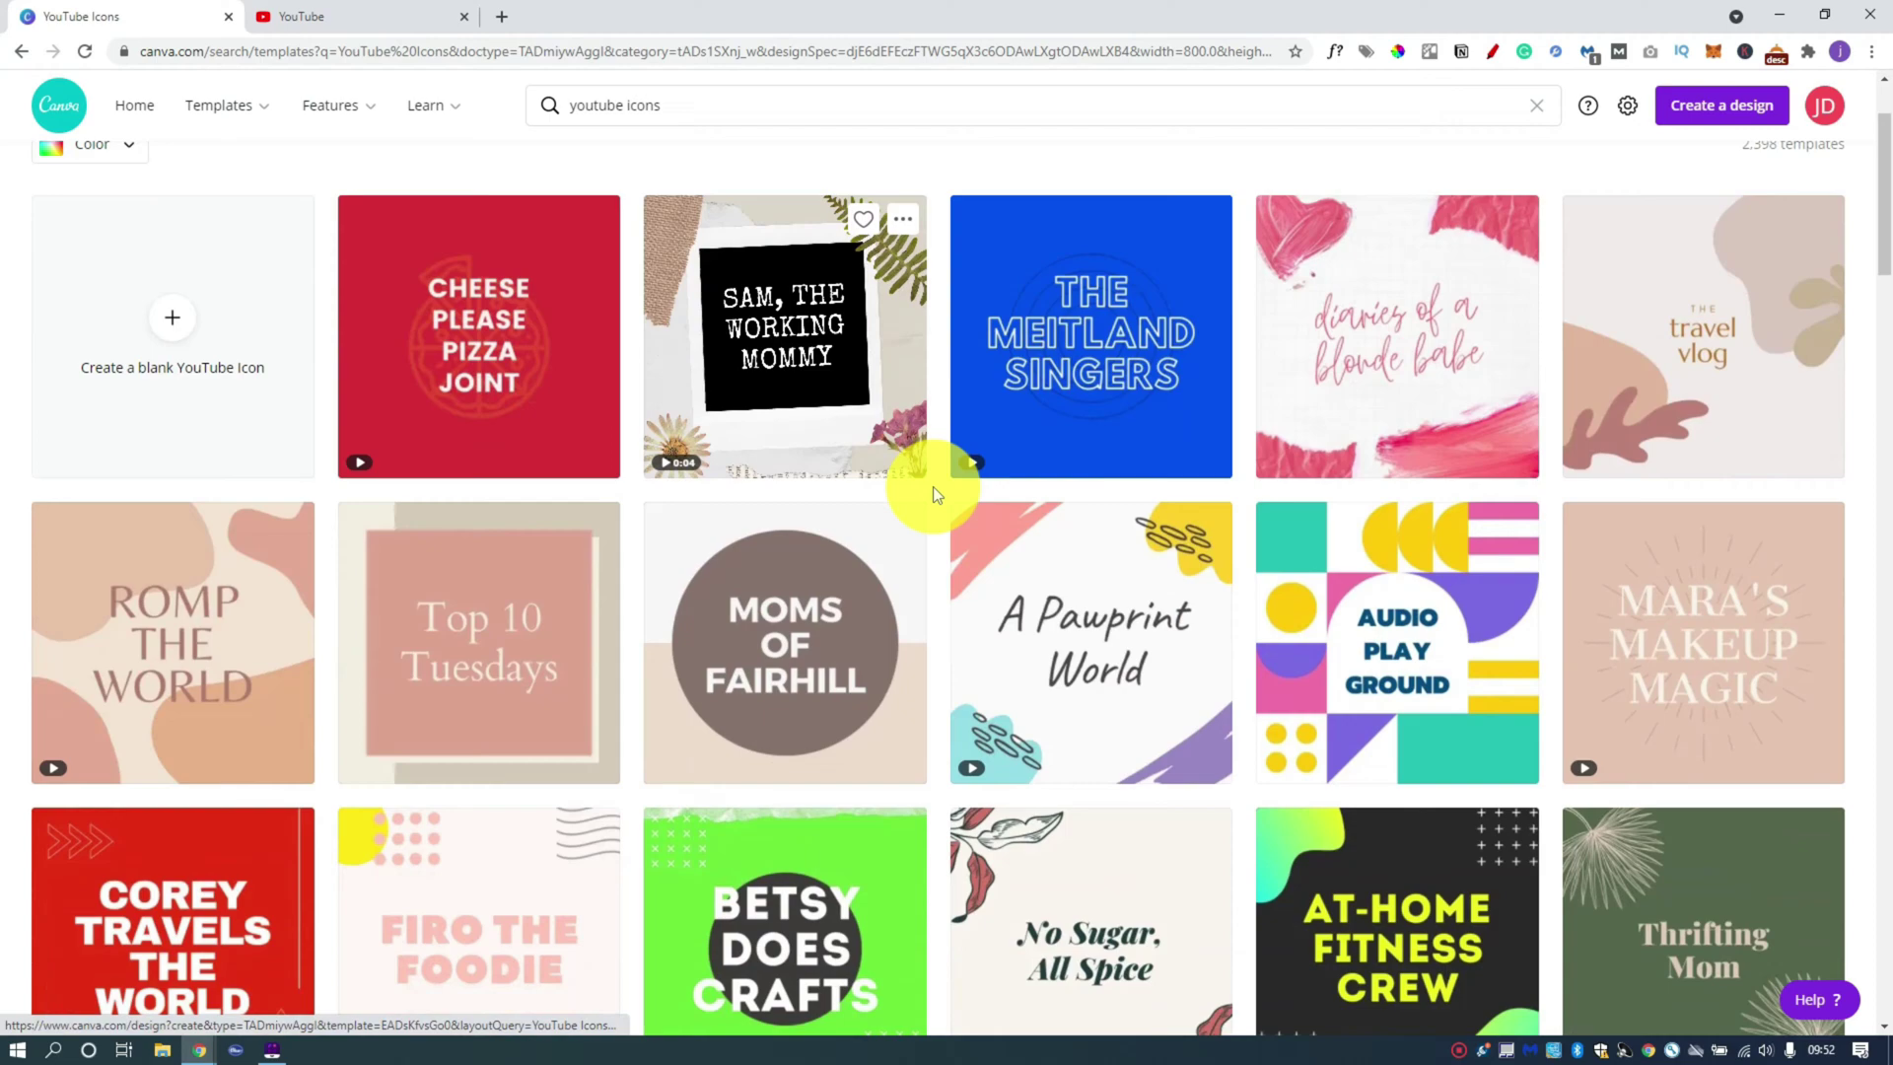
scroll(845, 508, down, 9)
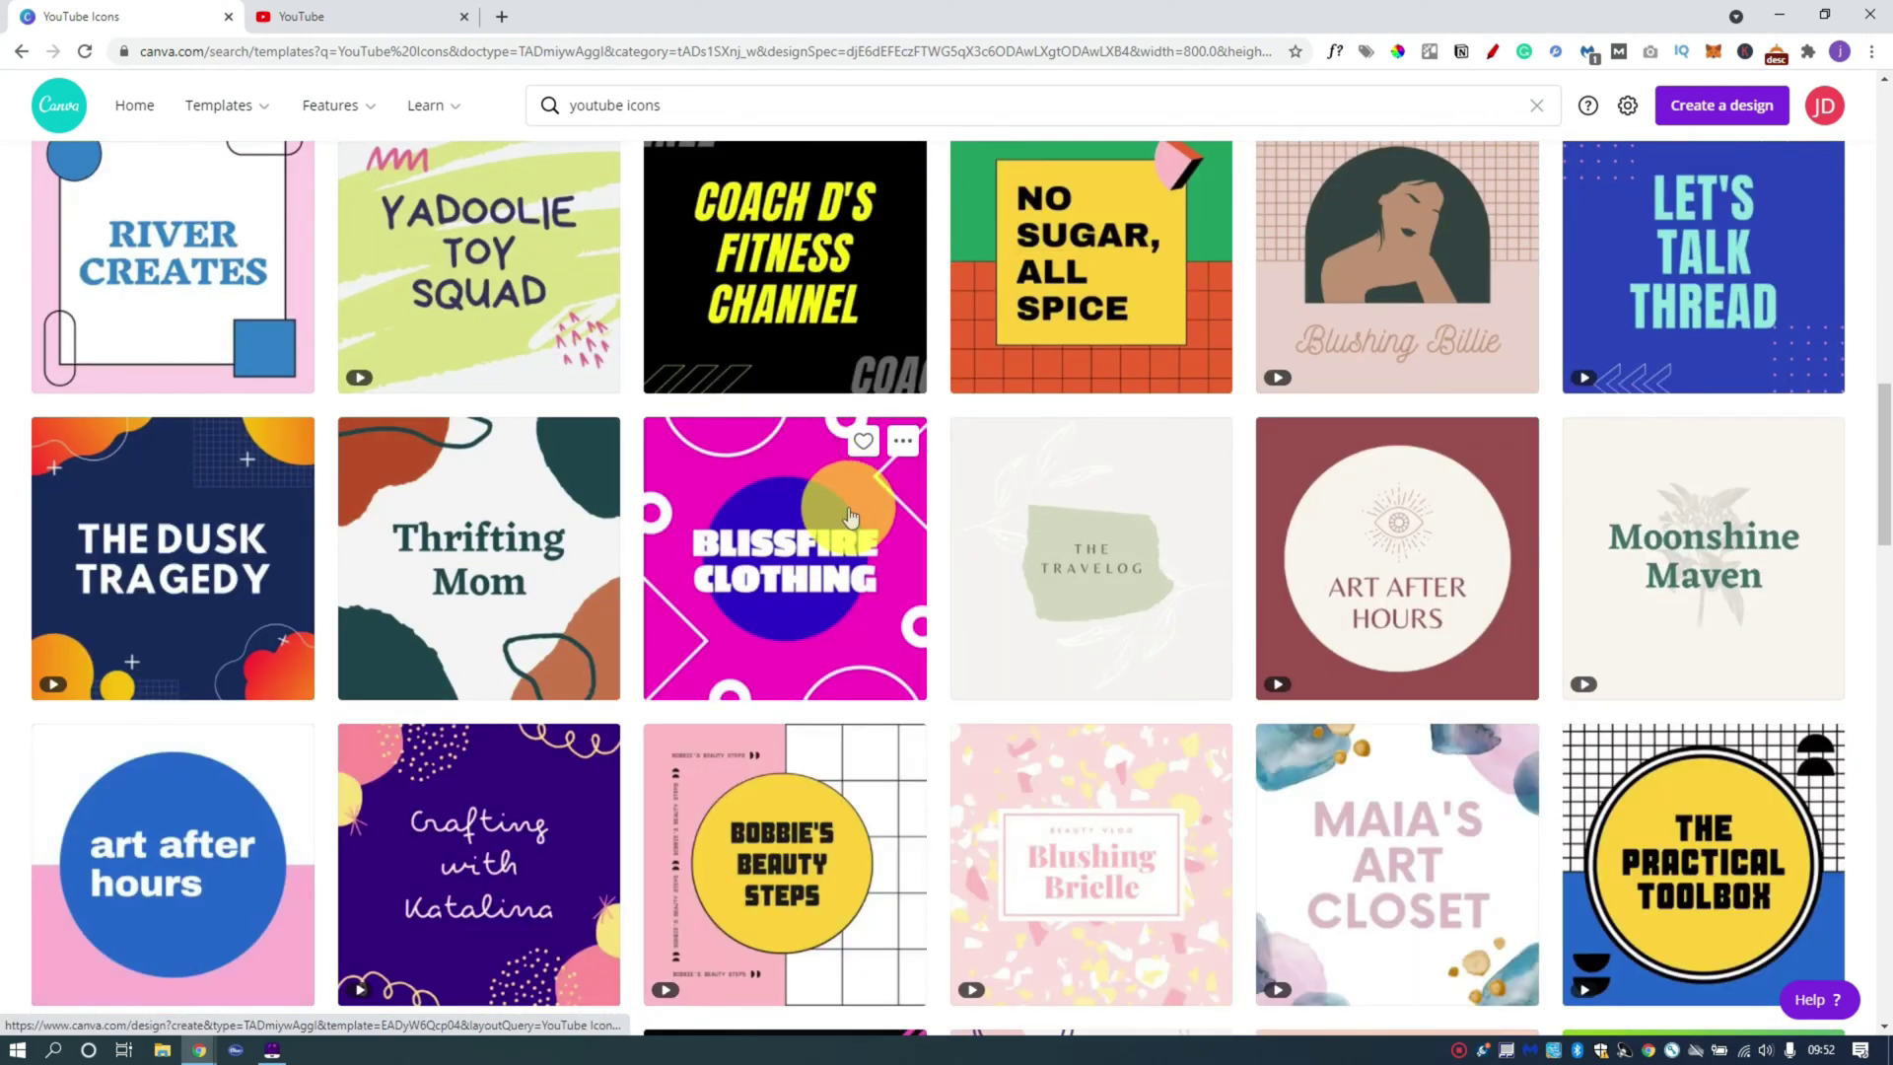
scroll(848, 488, down, 5)
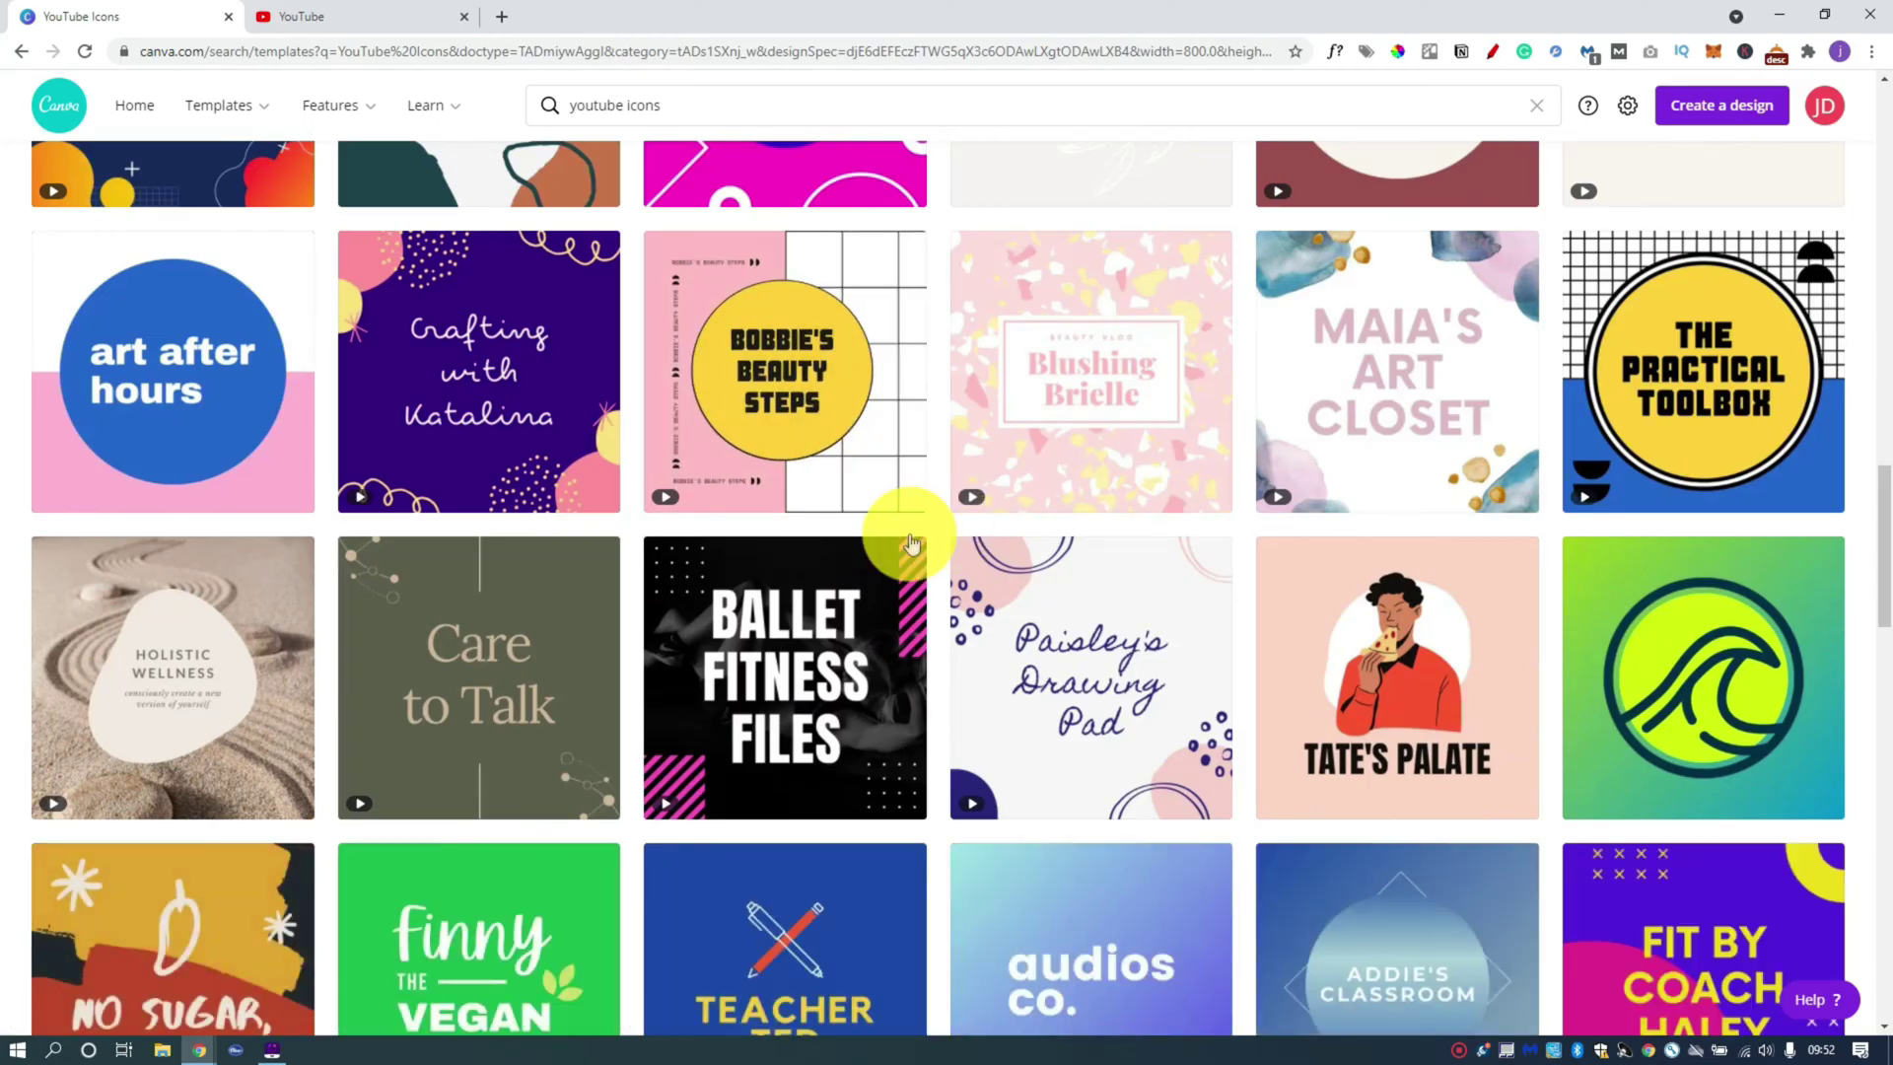
scroll(904, 532, down, 4)
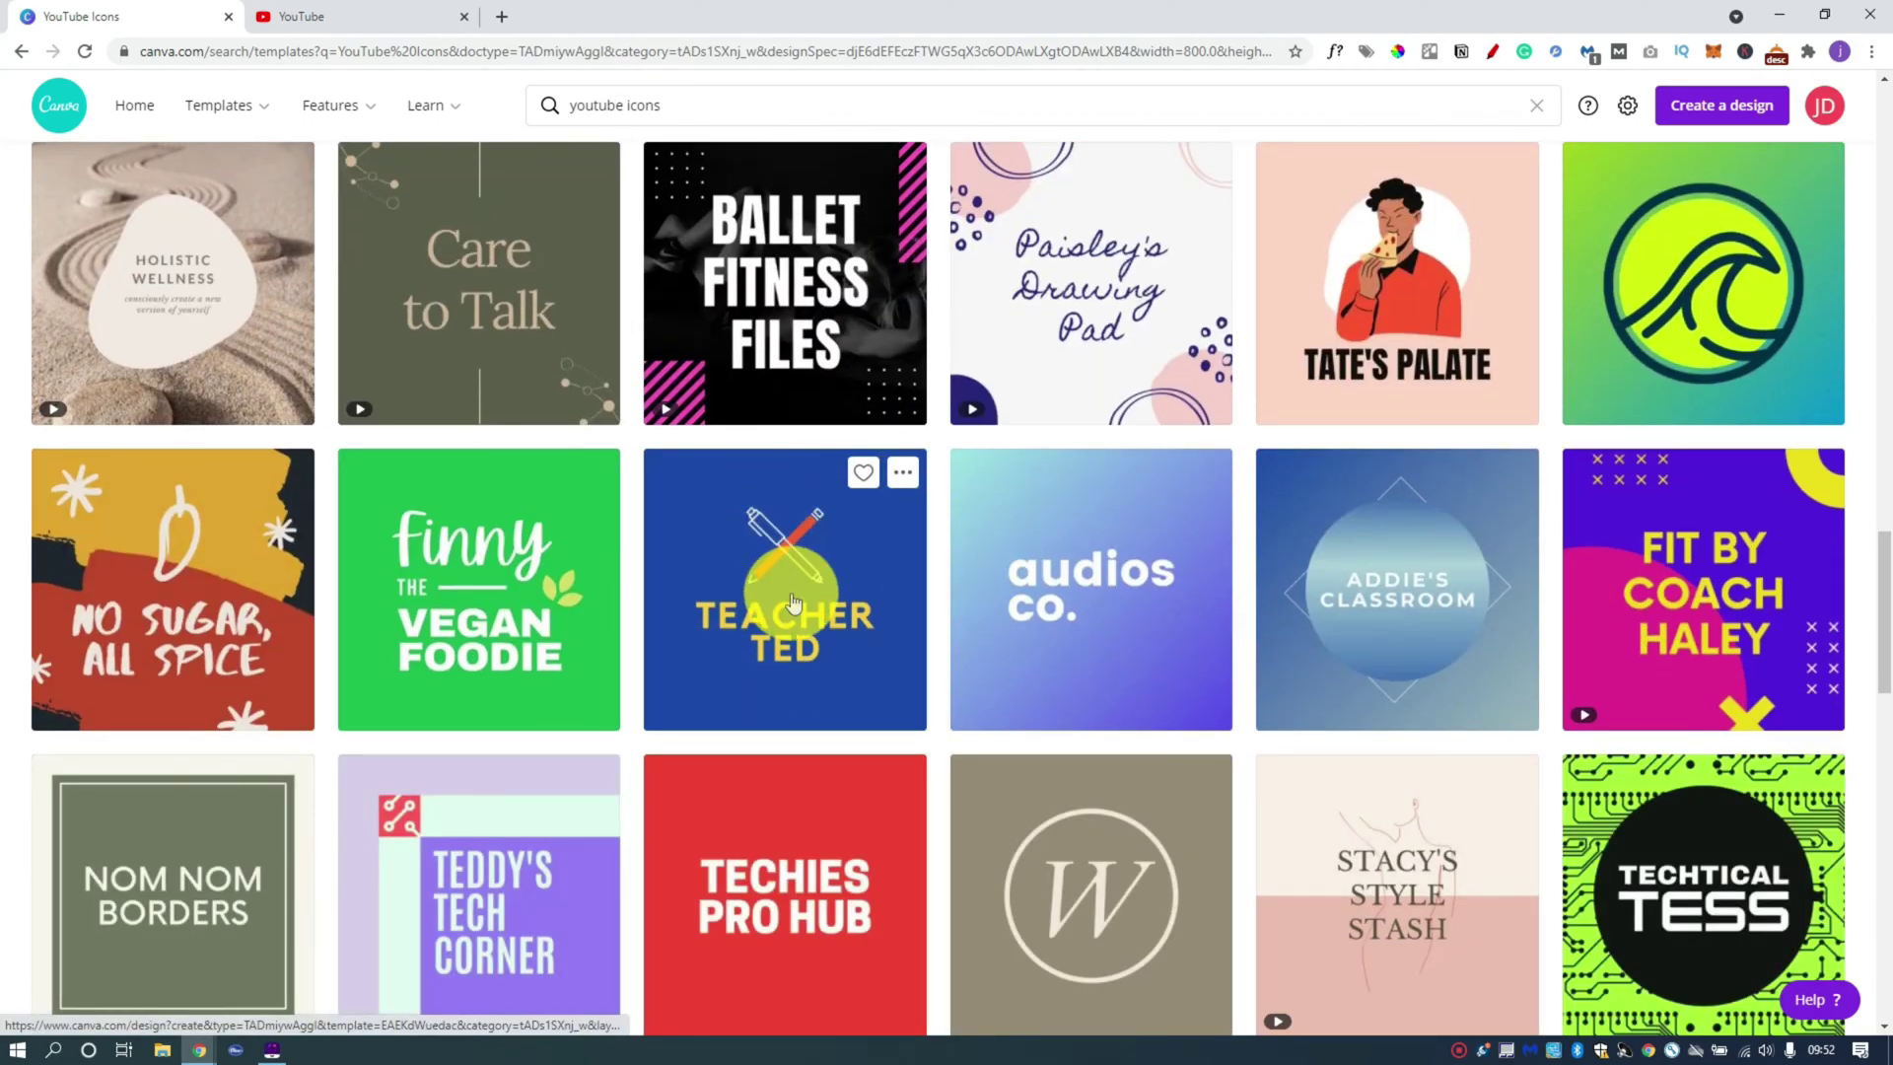
scroll(793, 604, down, 4)
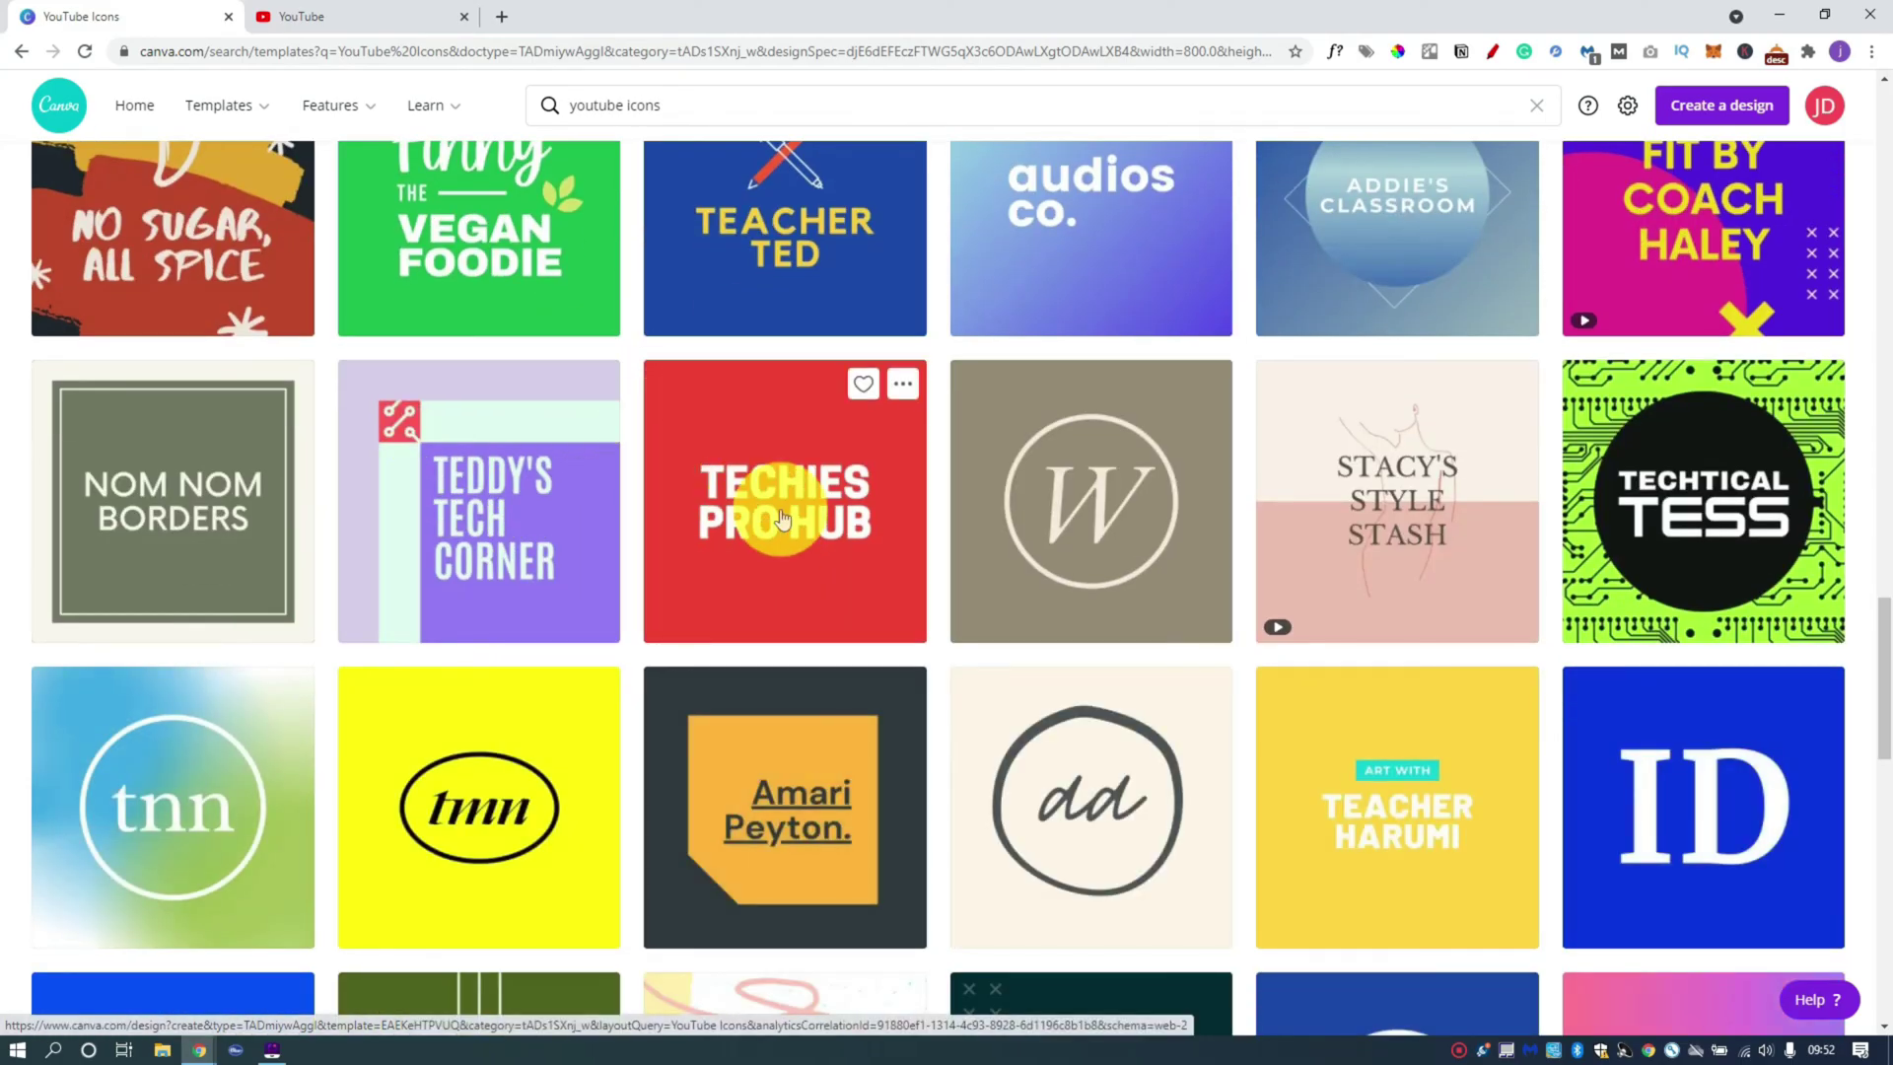
scroll(785, 518, down, 2)
scroll(786, 519, down, 3)
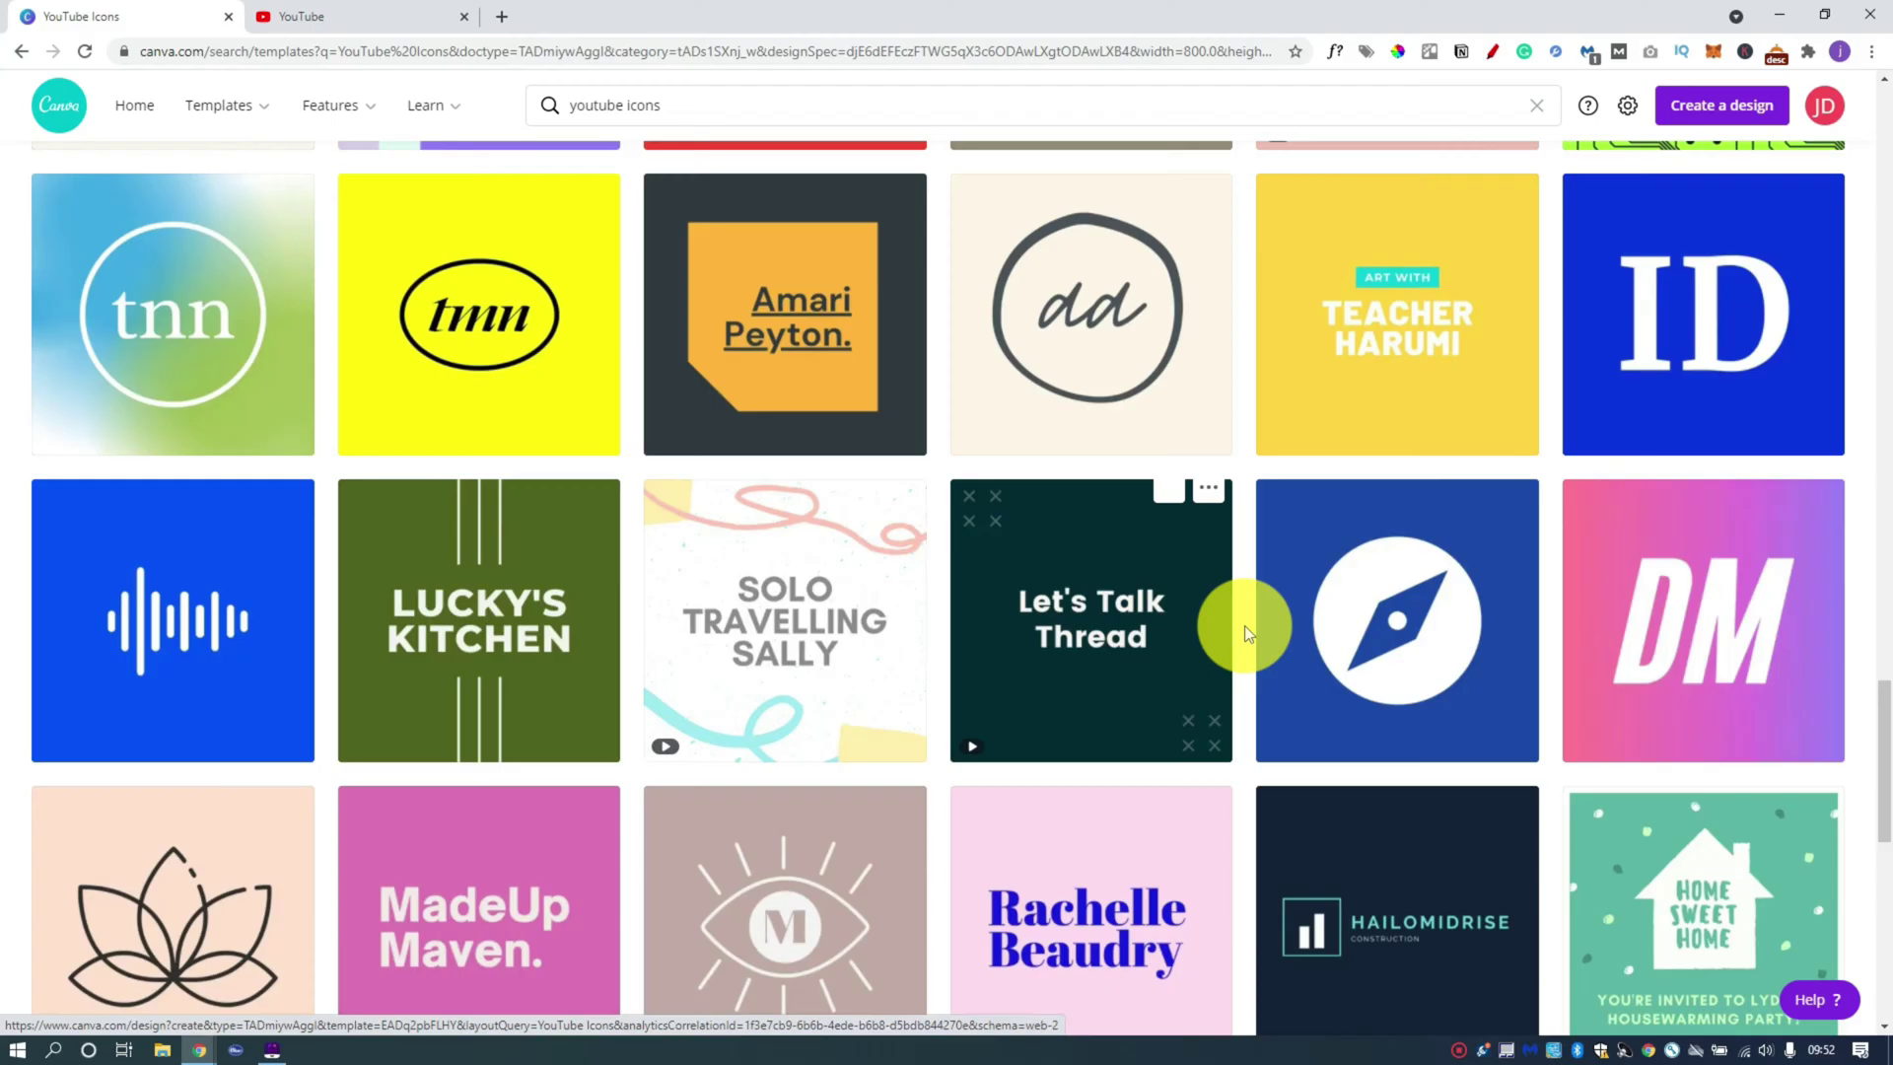
scroll(1237, 625, down, 2)
scroll(1140, 697, down, 2)
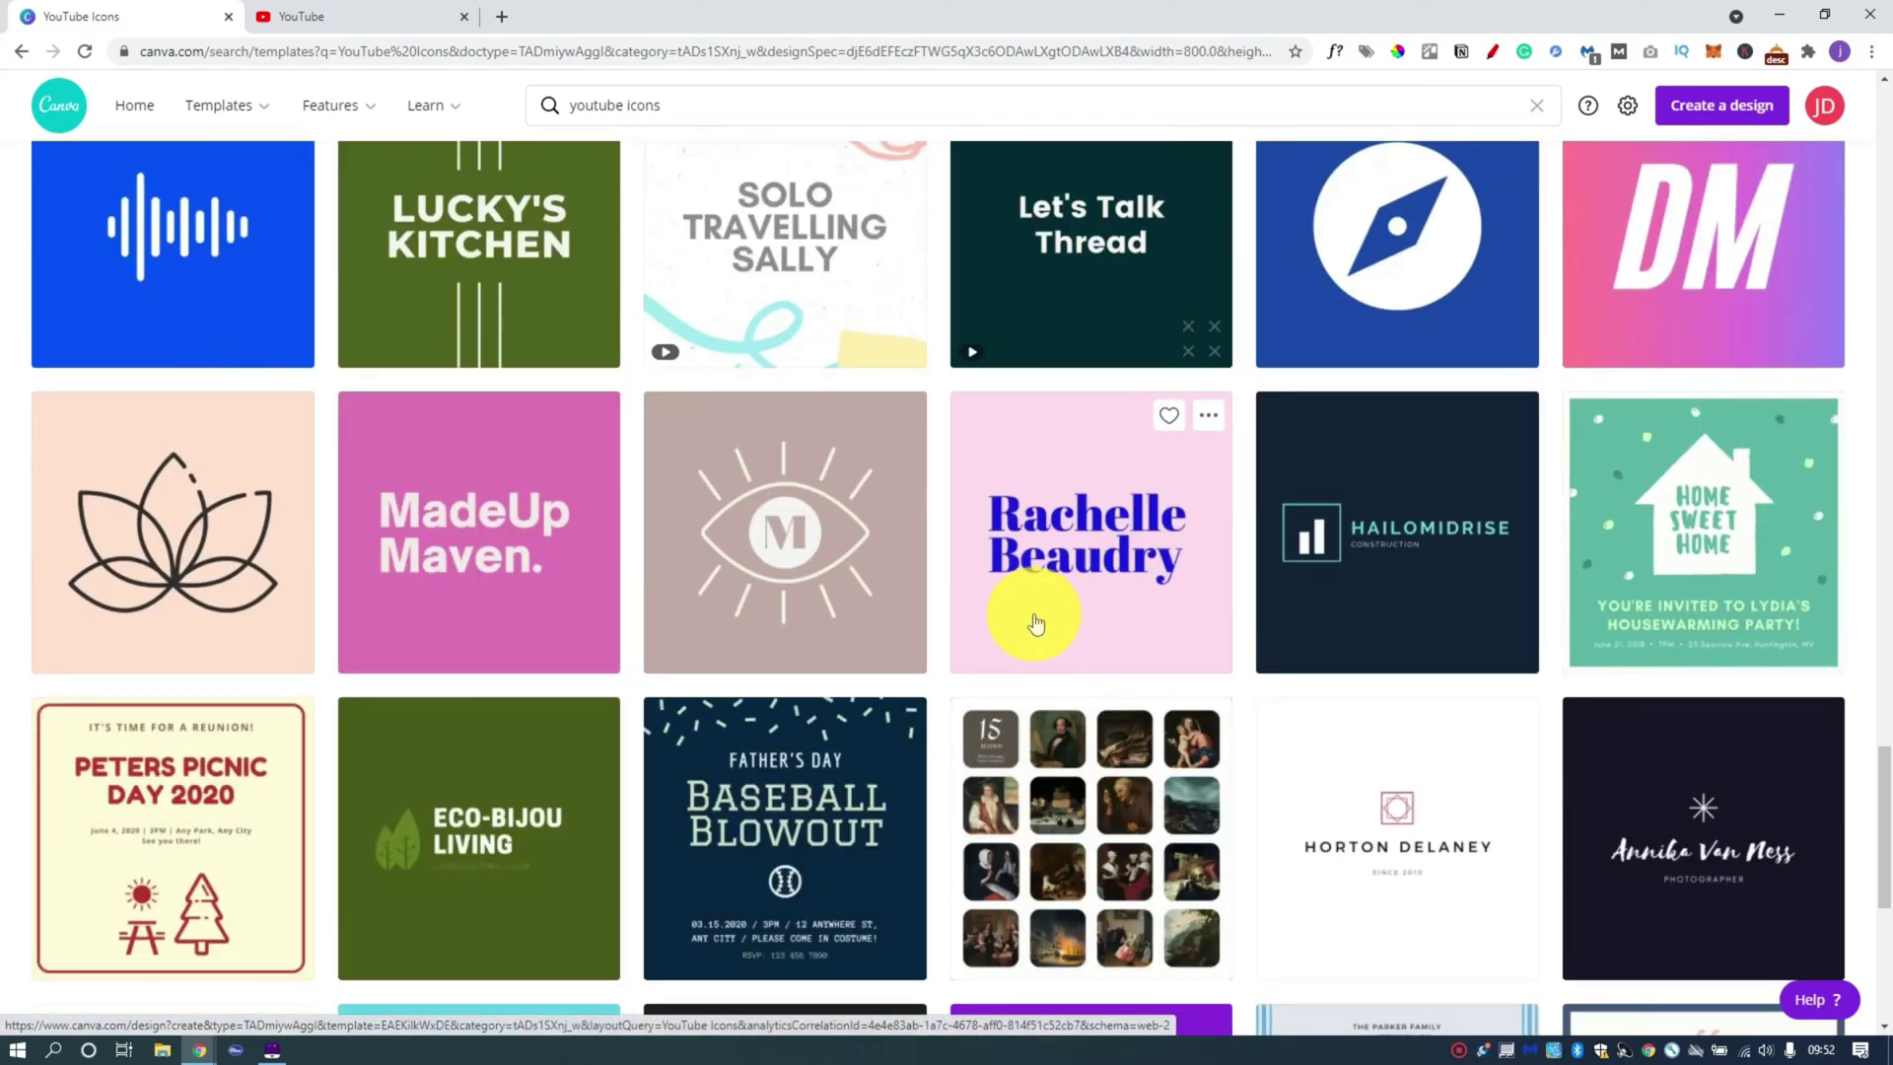
scroll(1035, 623, up, 10)
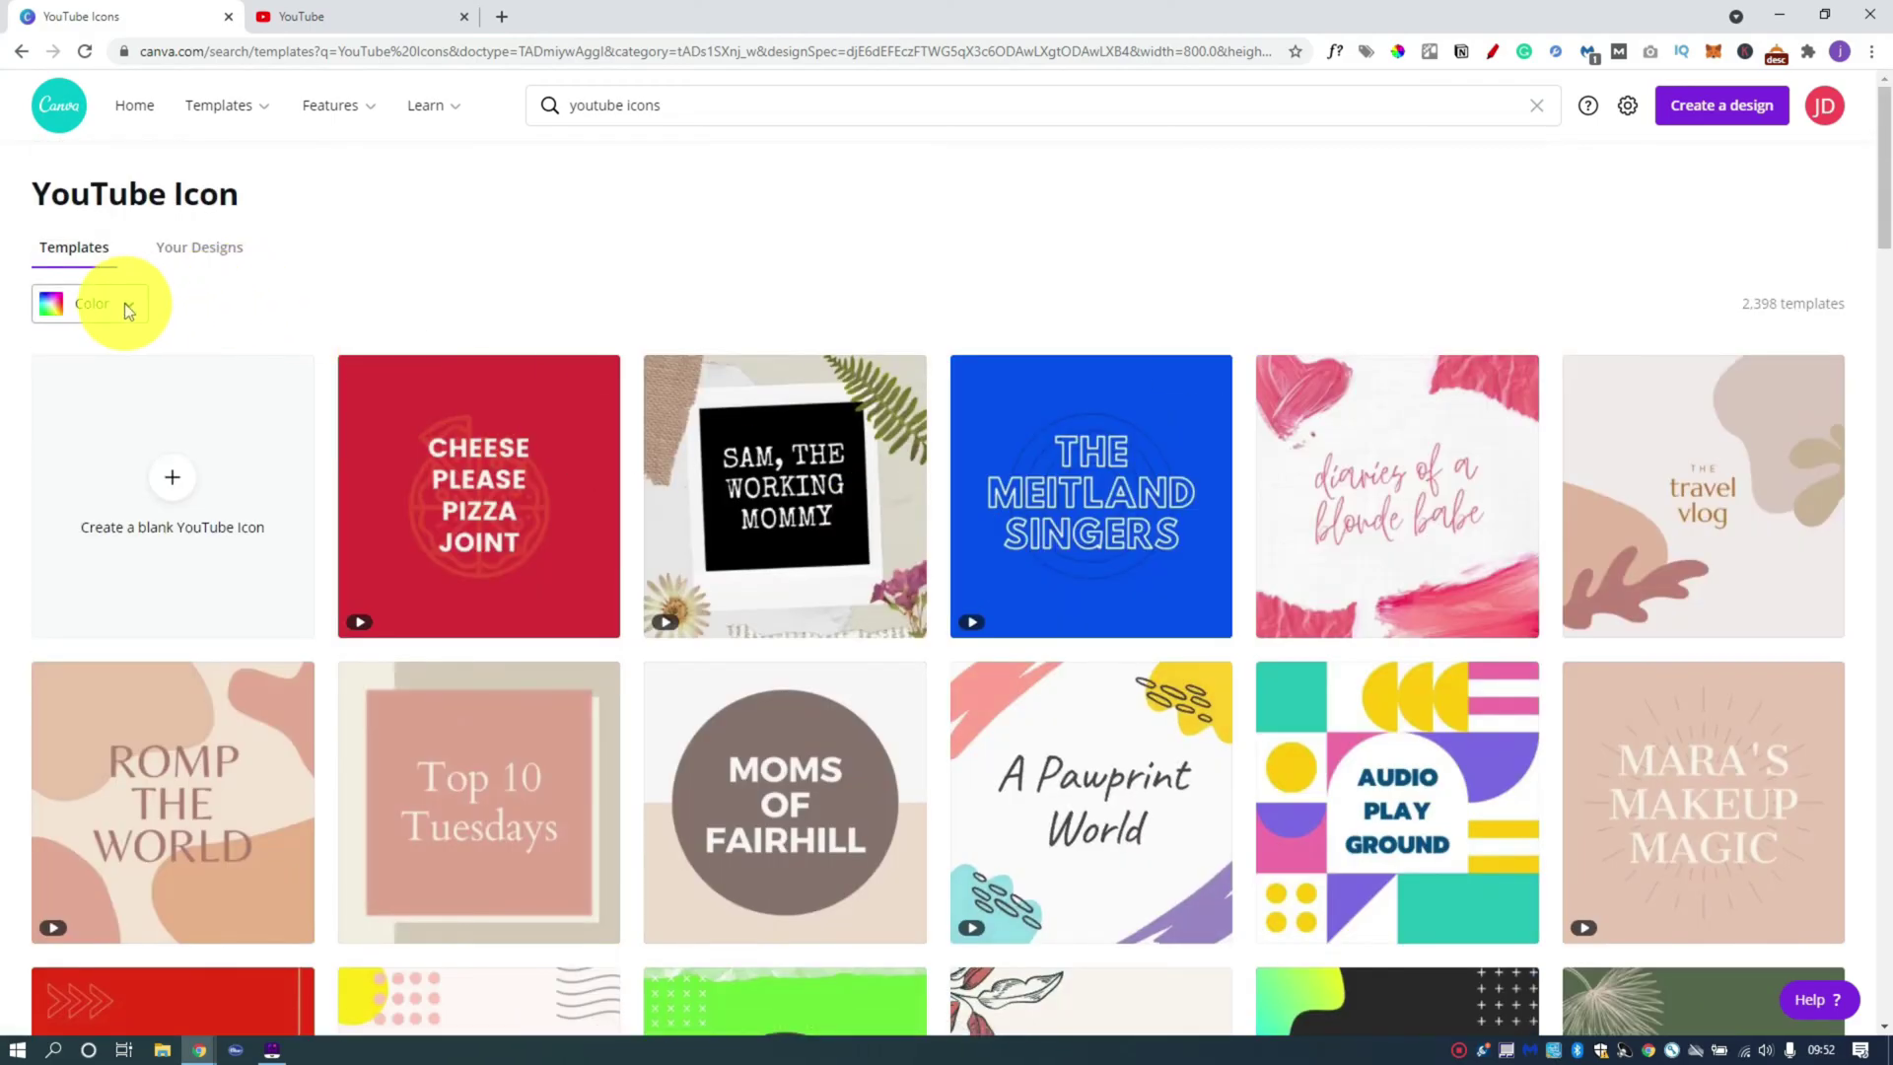
Filter the YouTube Icon templates to show only green designs.
click(128, 312)
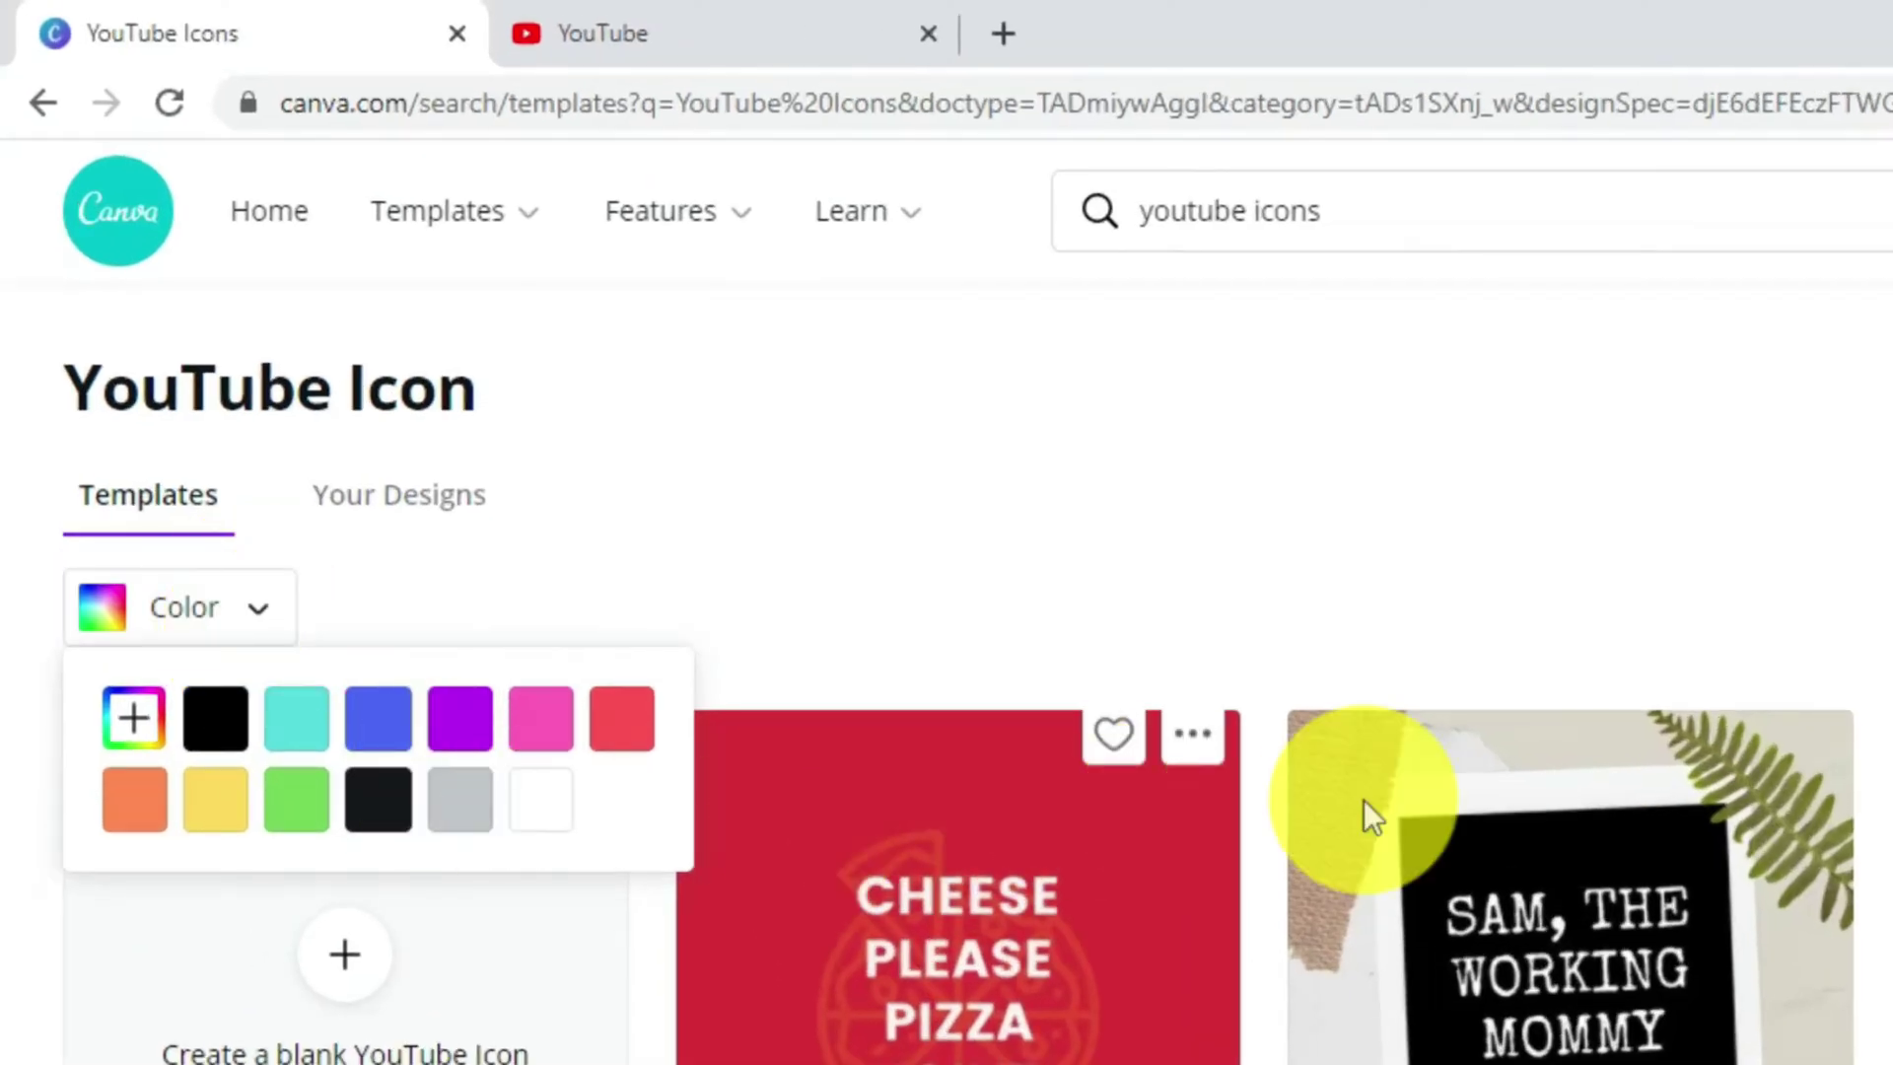
click(295, 813)
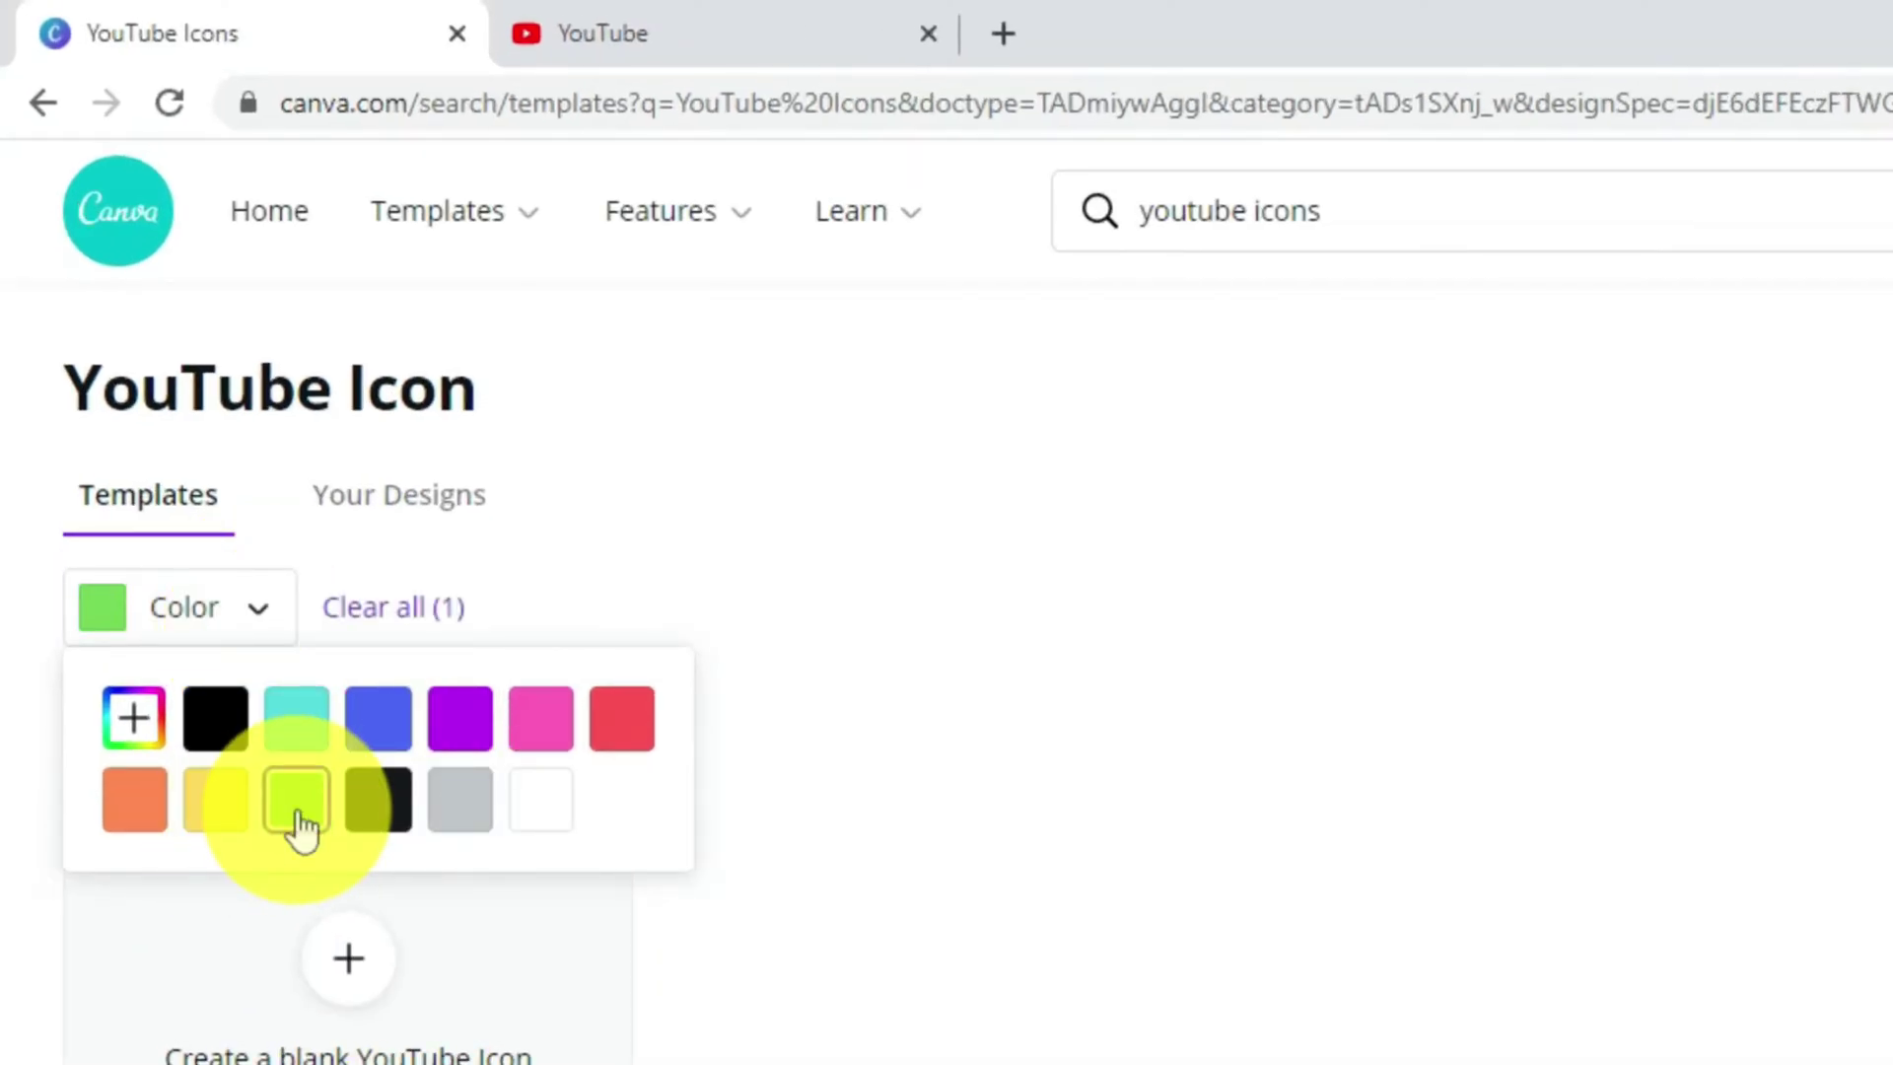
click(1554, 540)
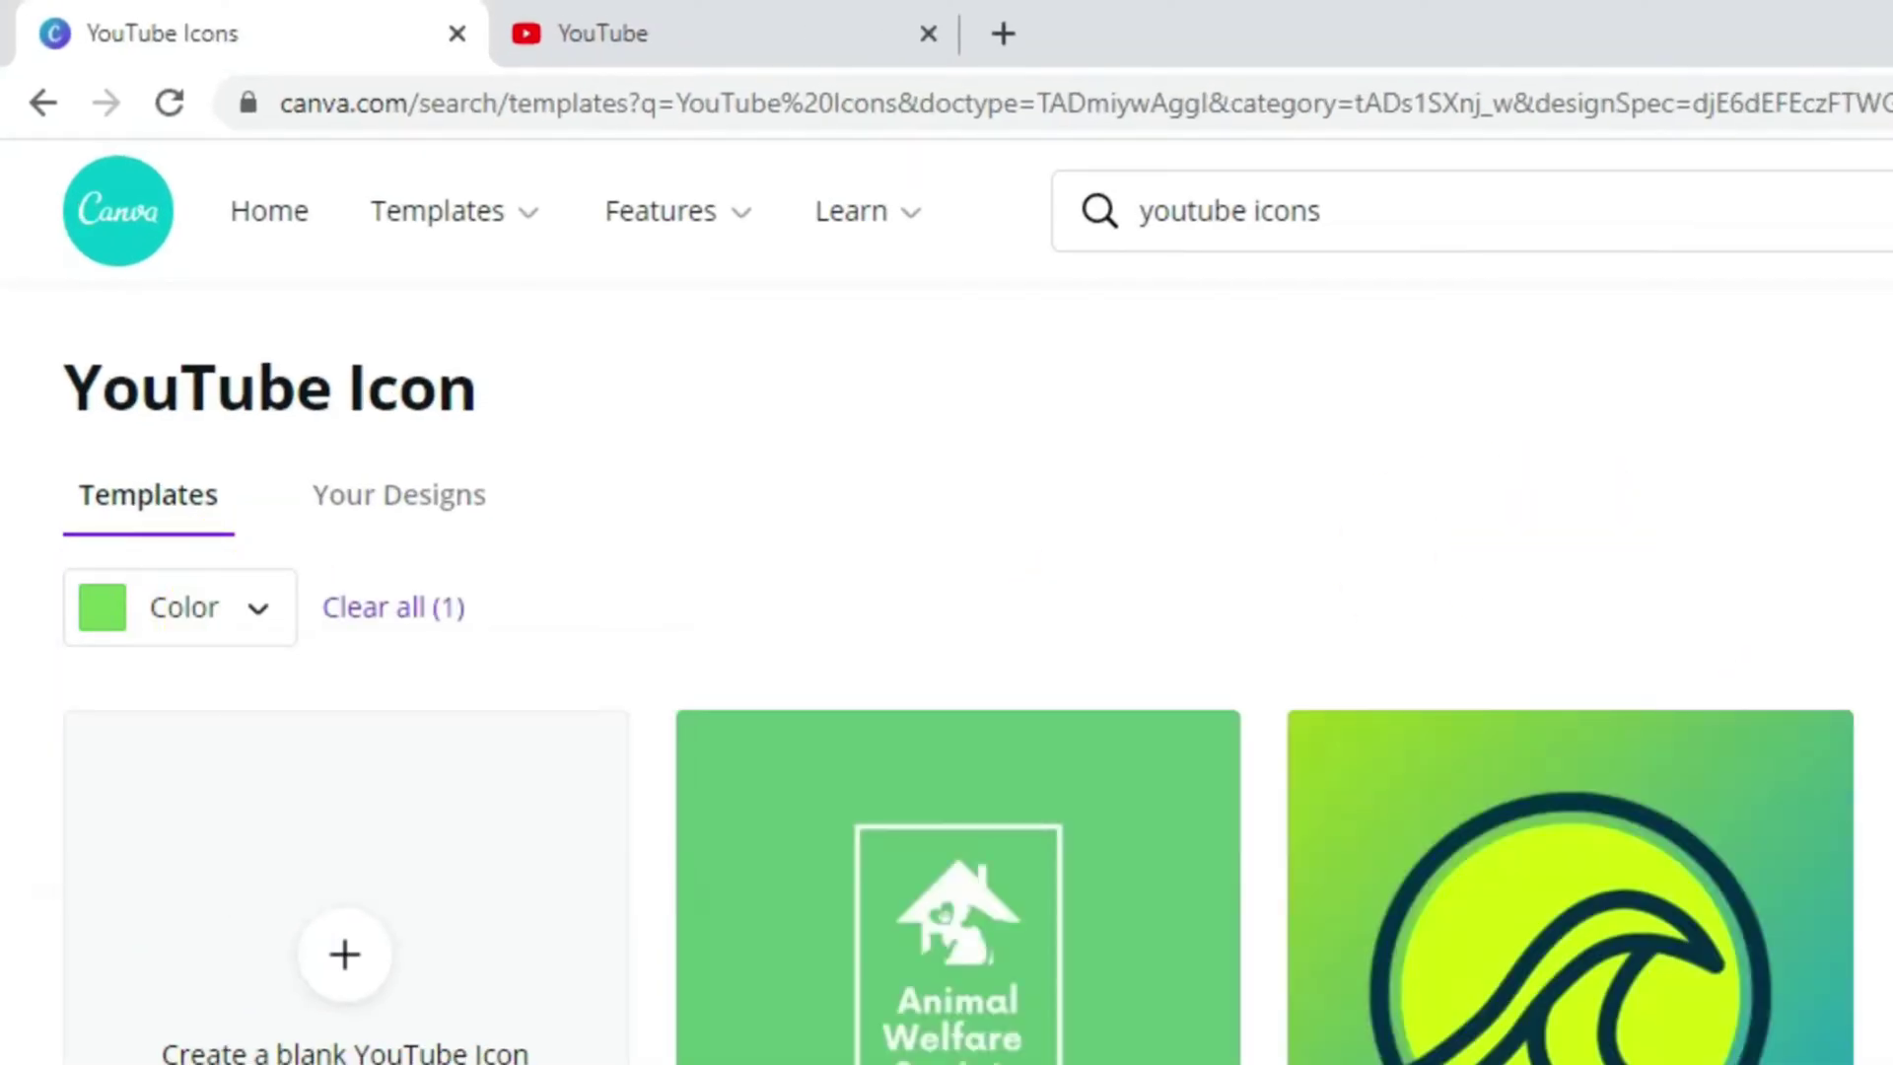
Start a new blank 800 x 800 px YouTube Icon design.
scroll(1212, 883, down, 1)
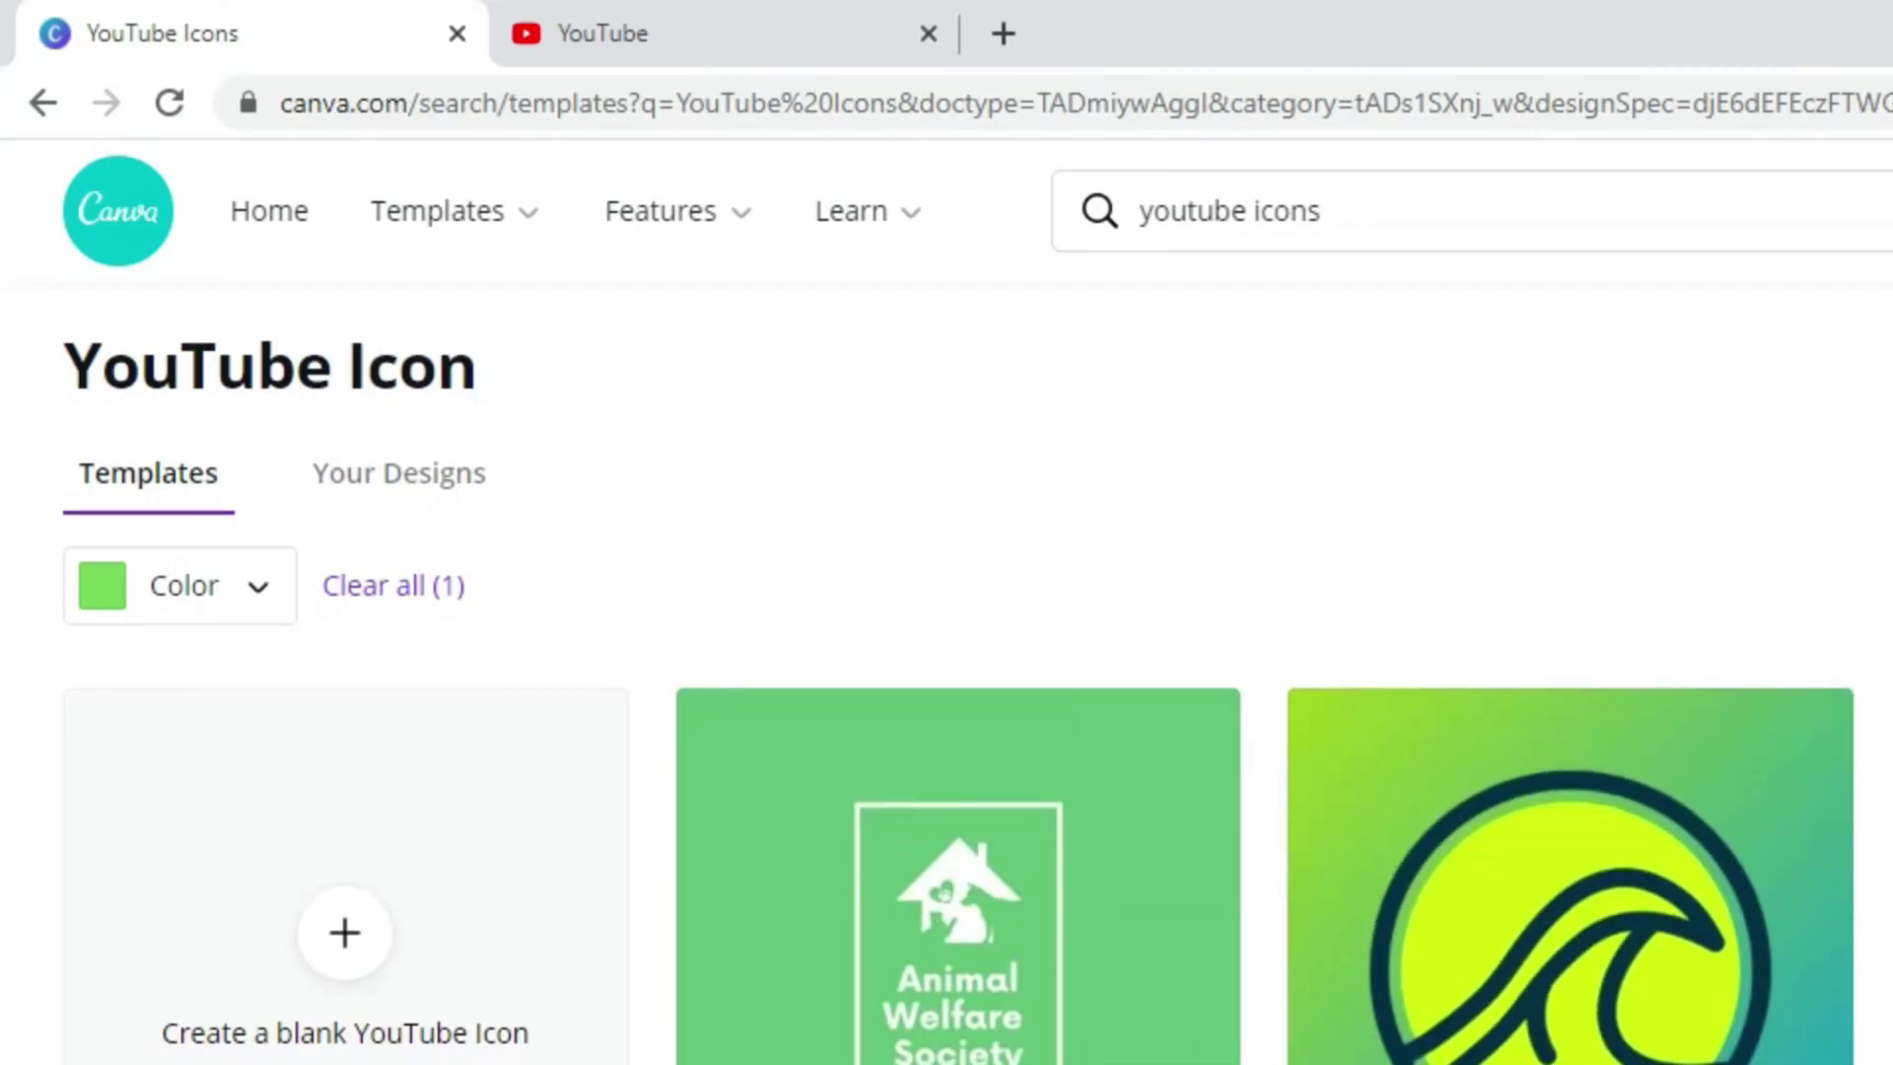
click(339, 1006)
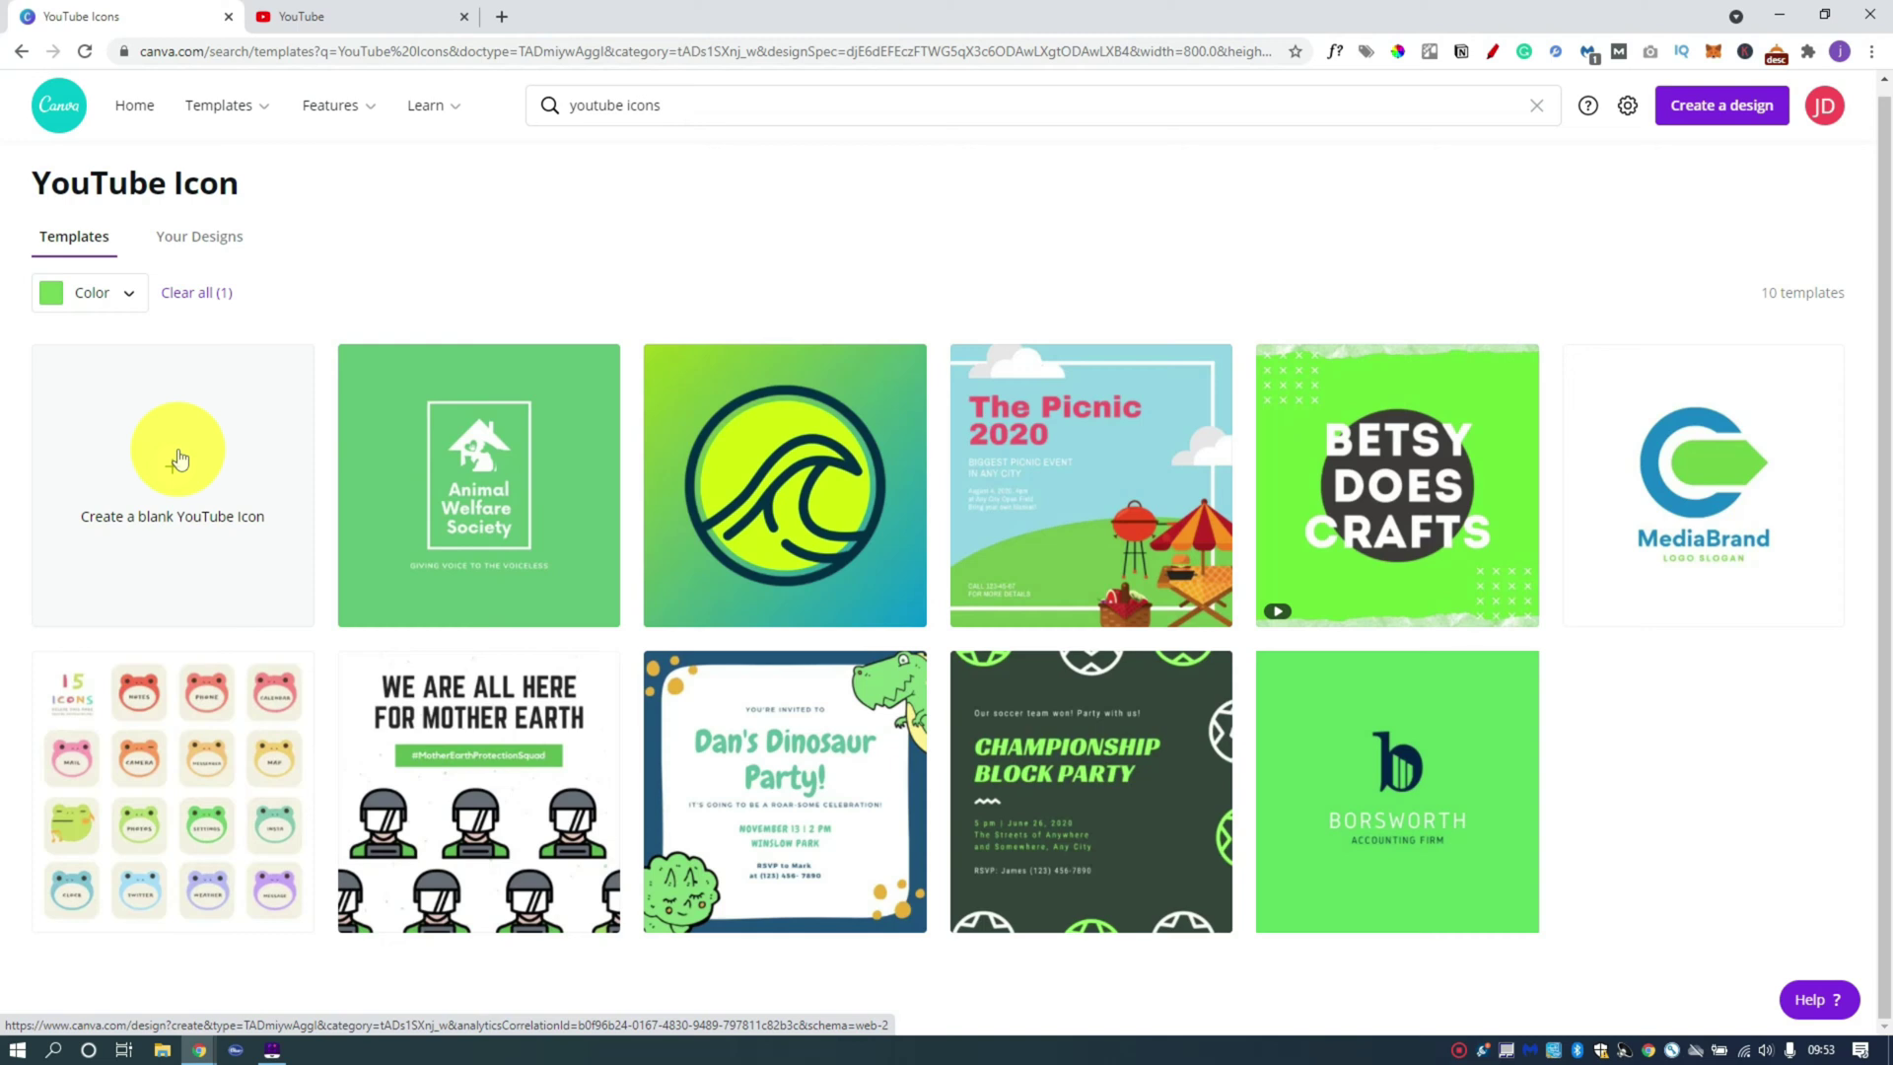
click(178, 458)
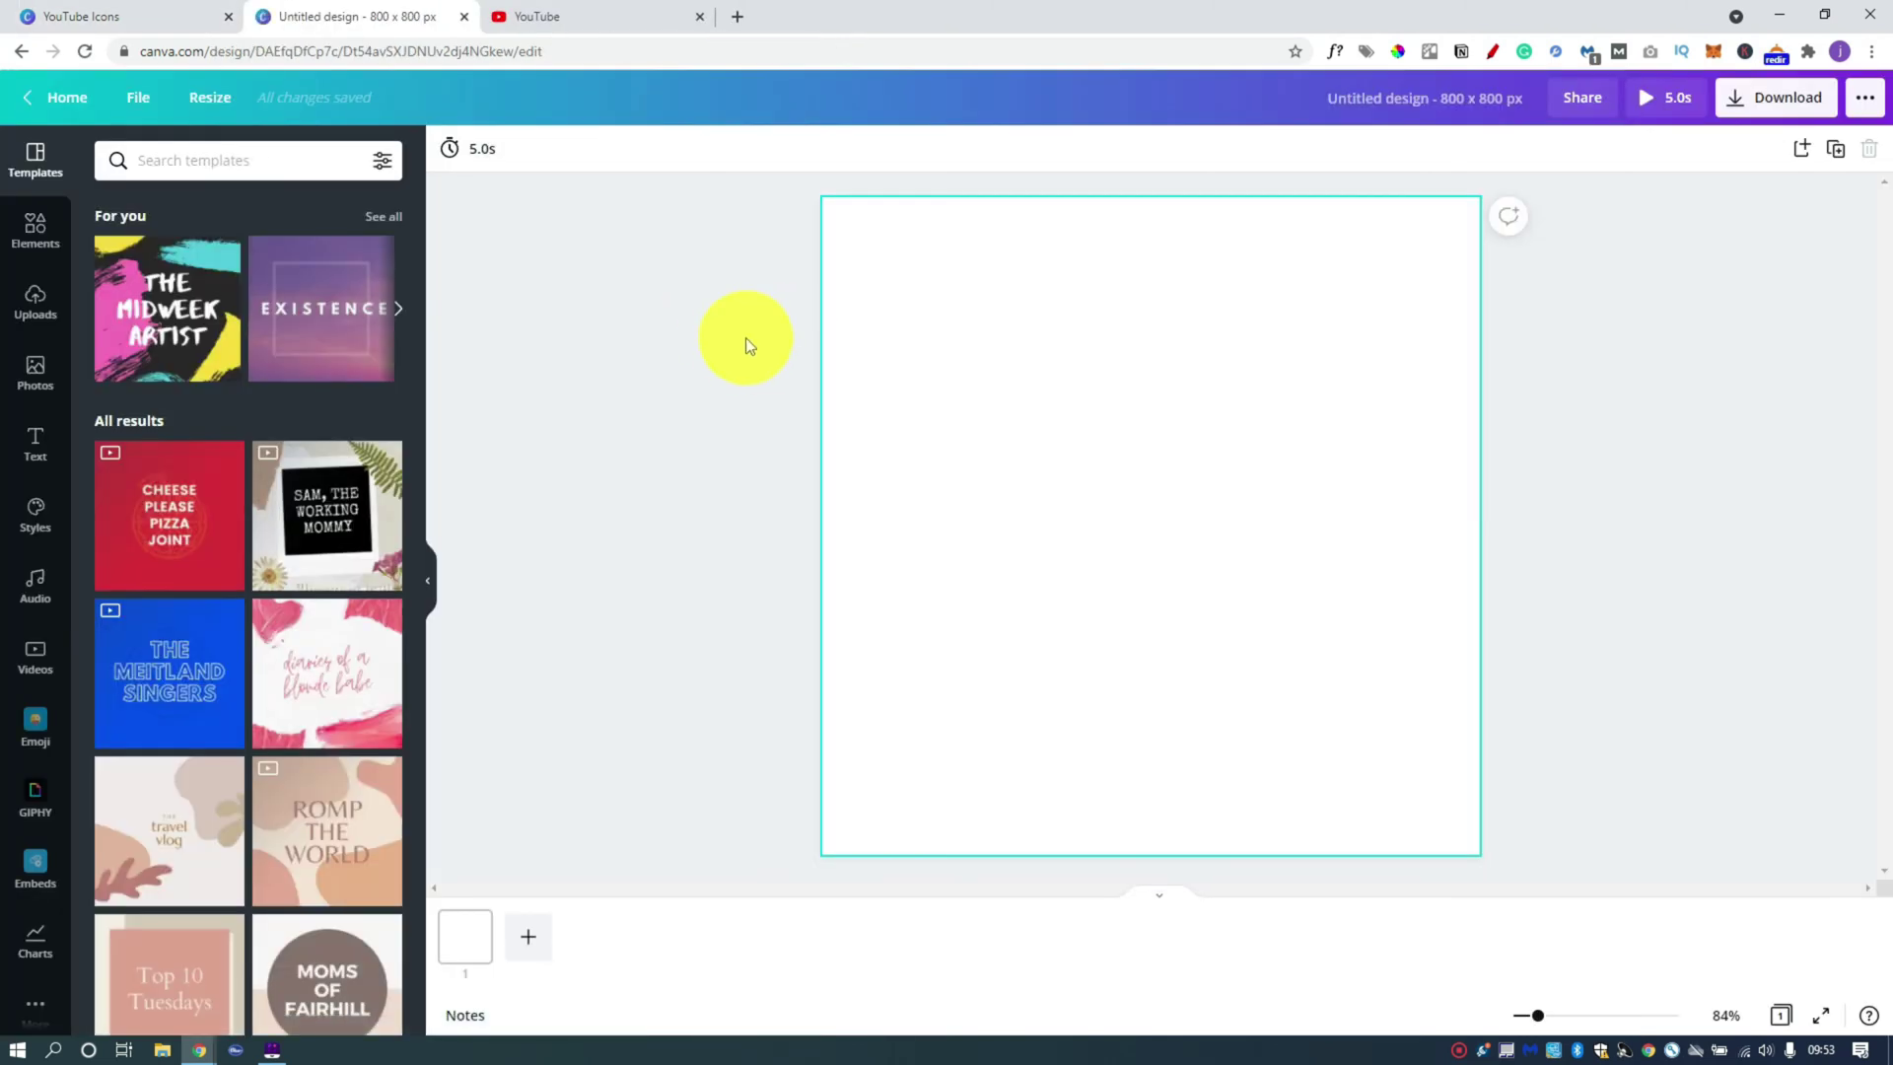
click(598, 15)
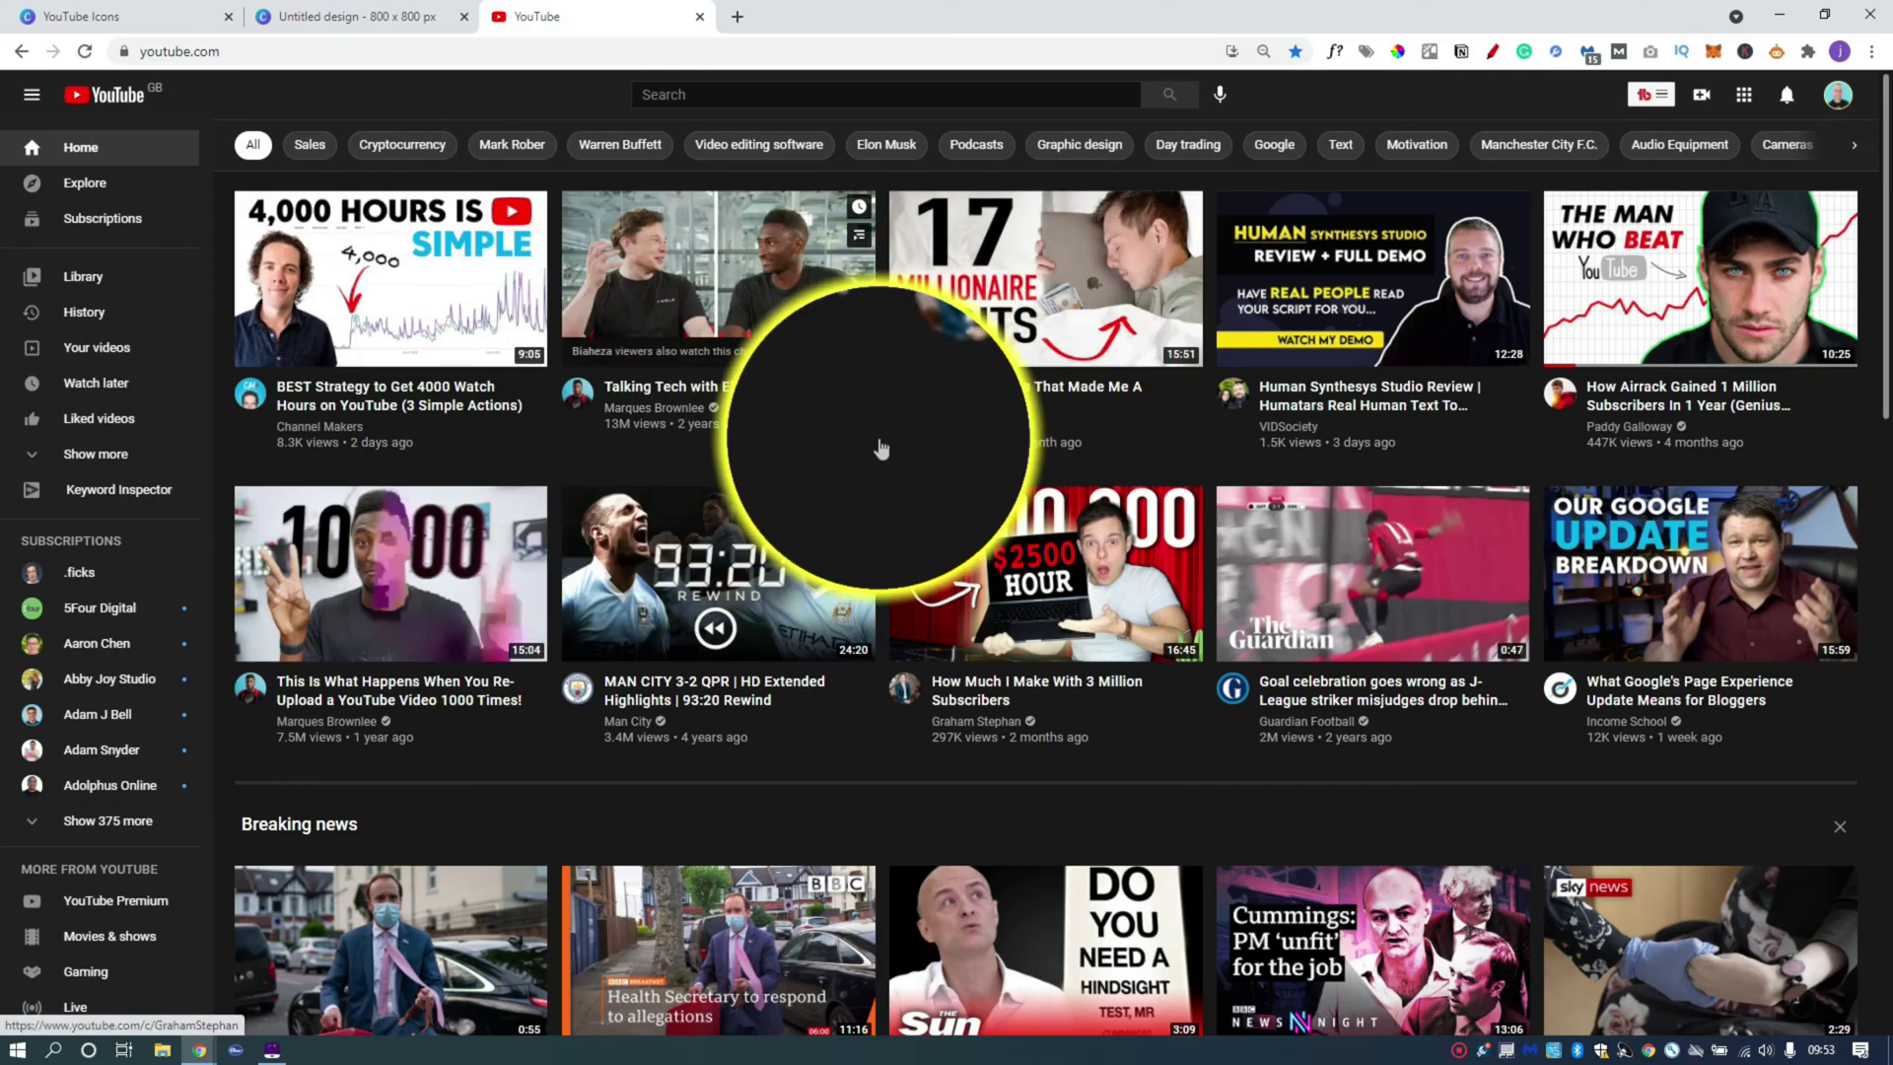
click(355, 16)
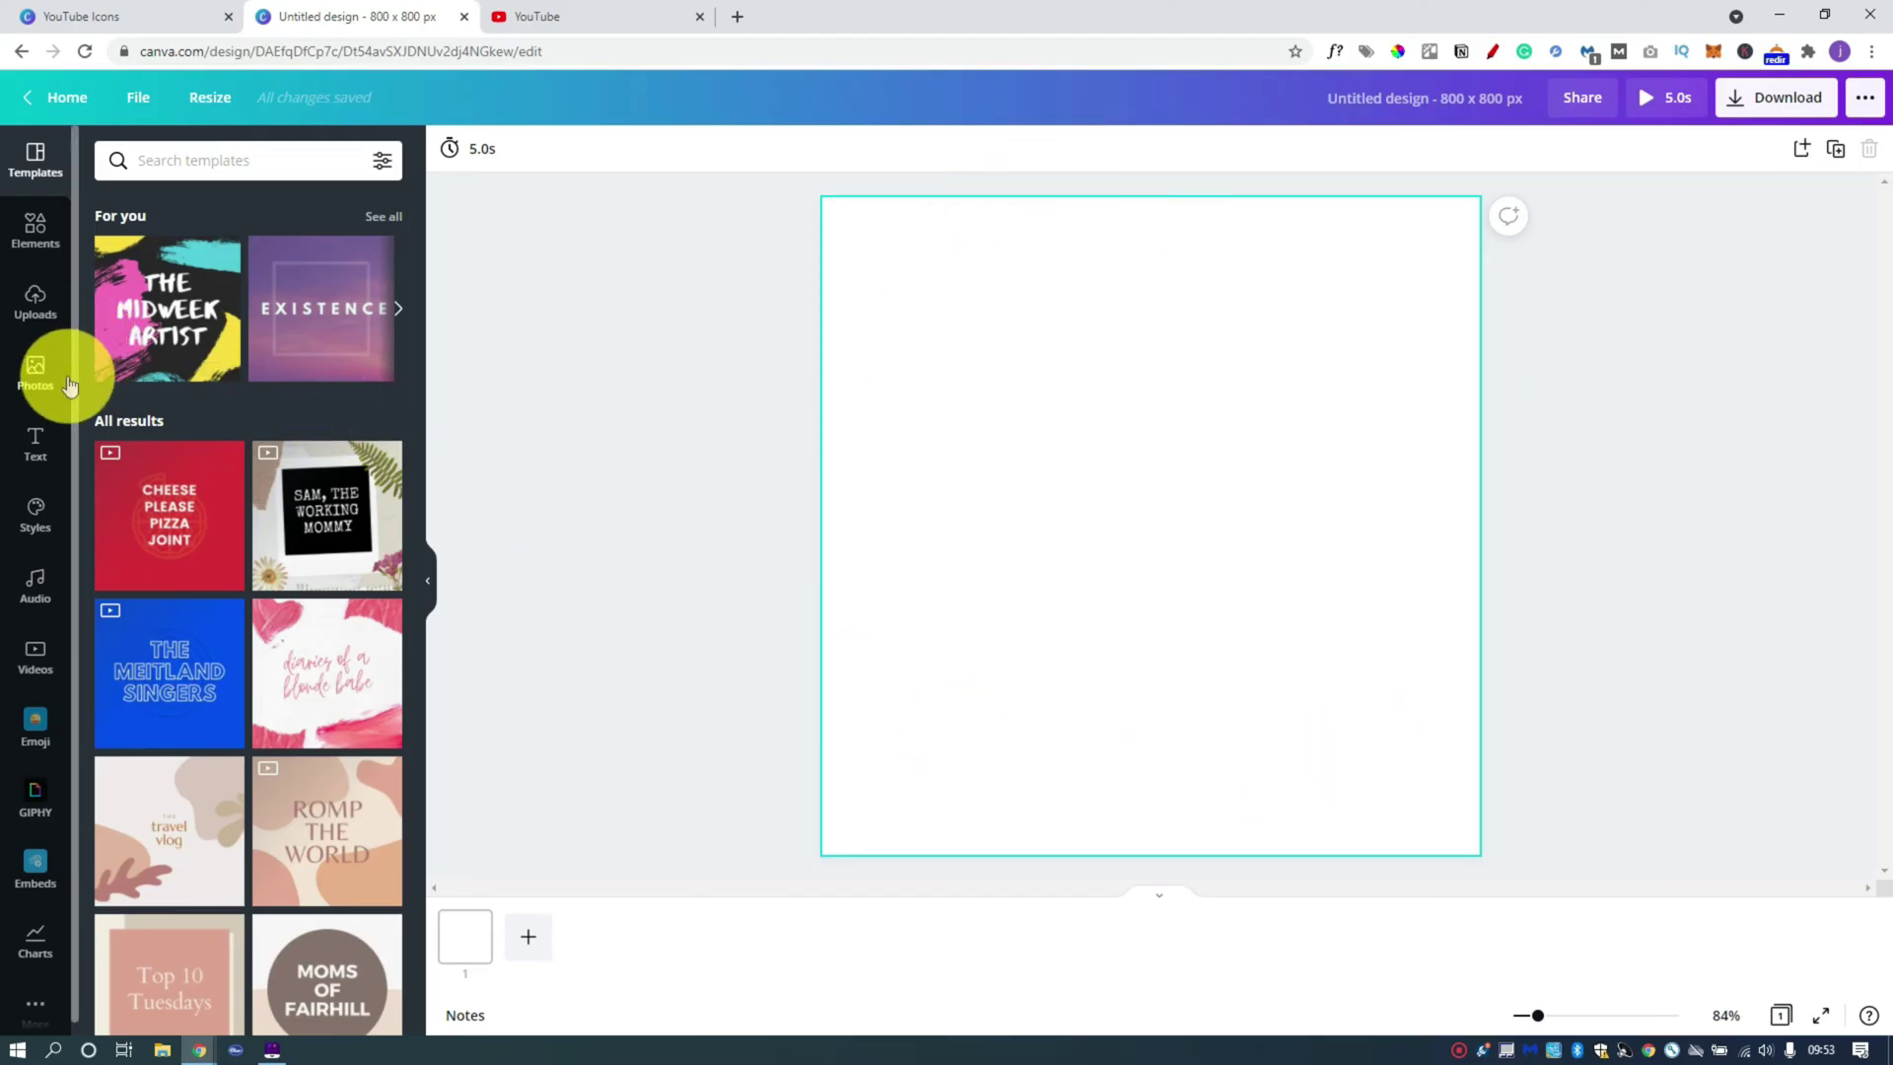
Set the page background colour to teal from Default Colors.
click(1009, 456)
click(443, 153)
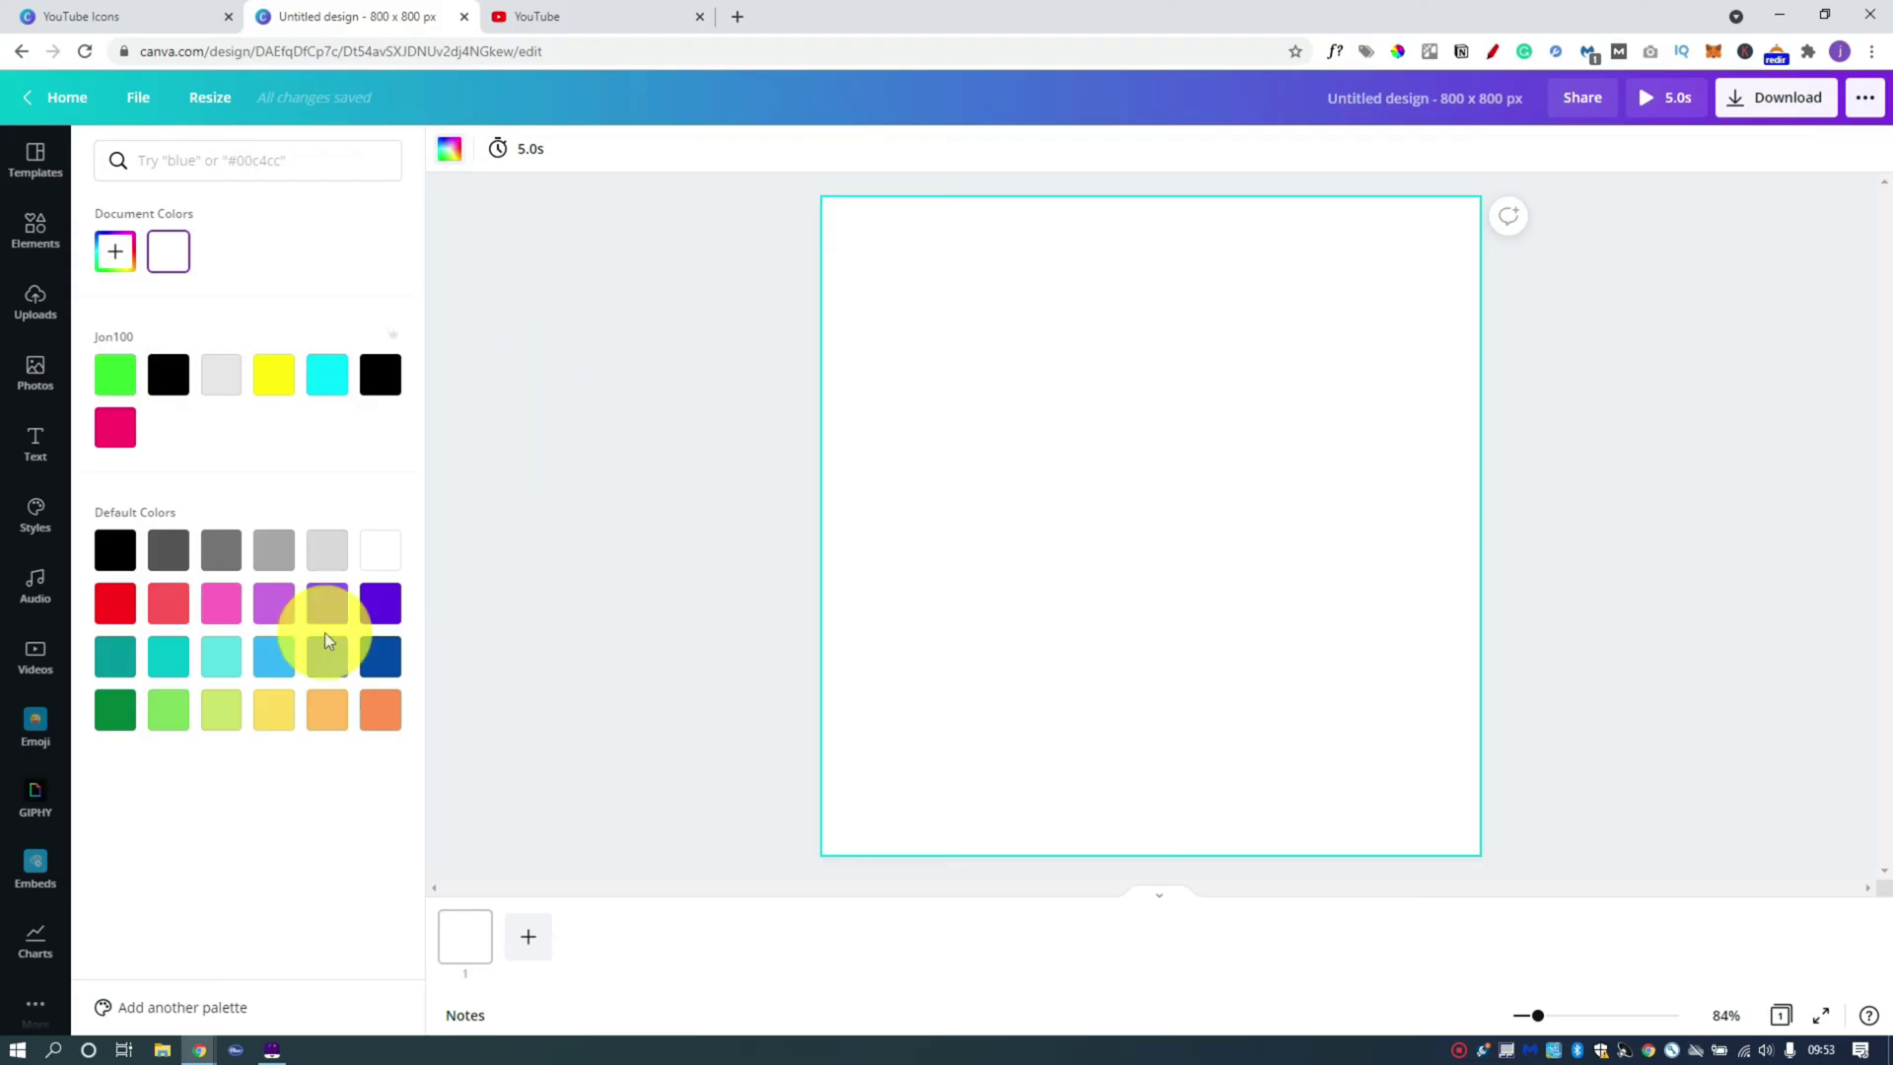
click(168, 658)
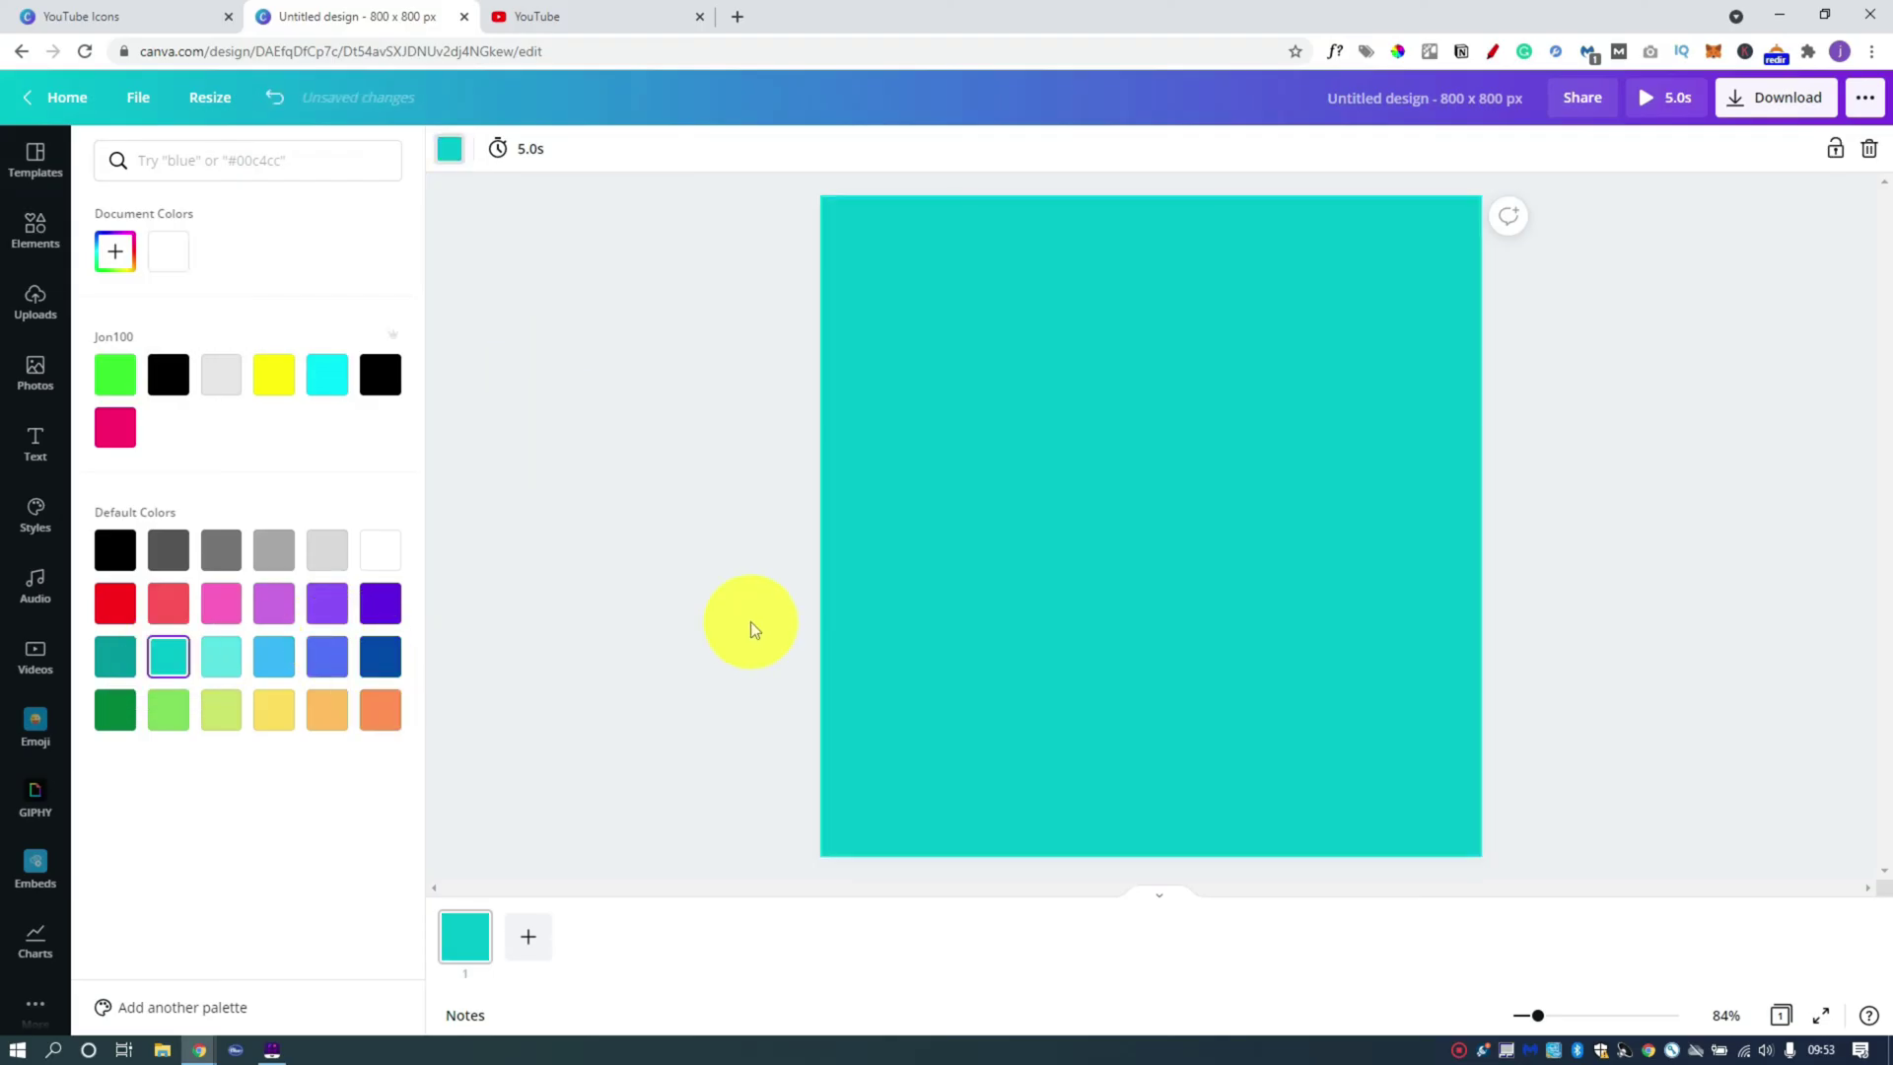
click(518, 503)
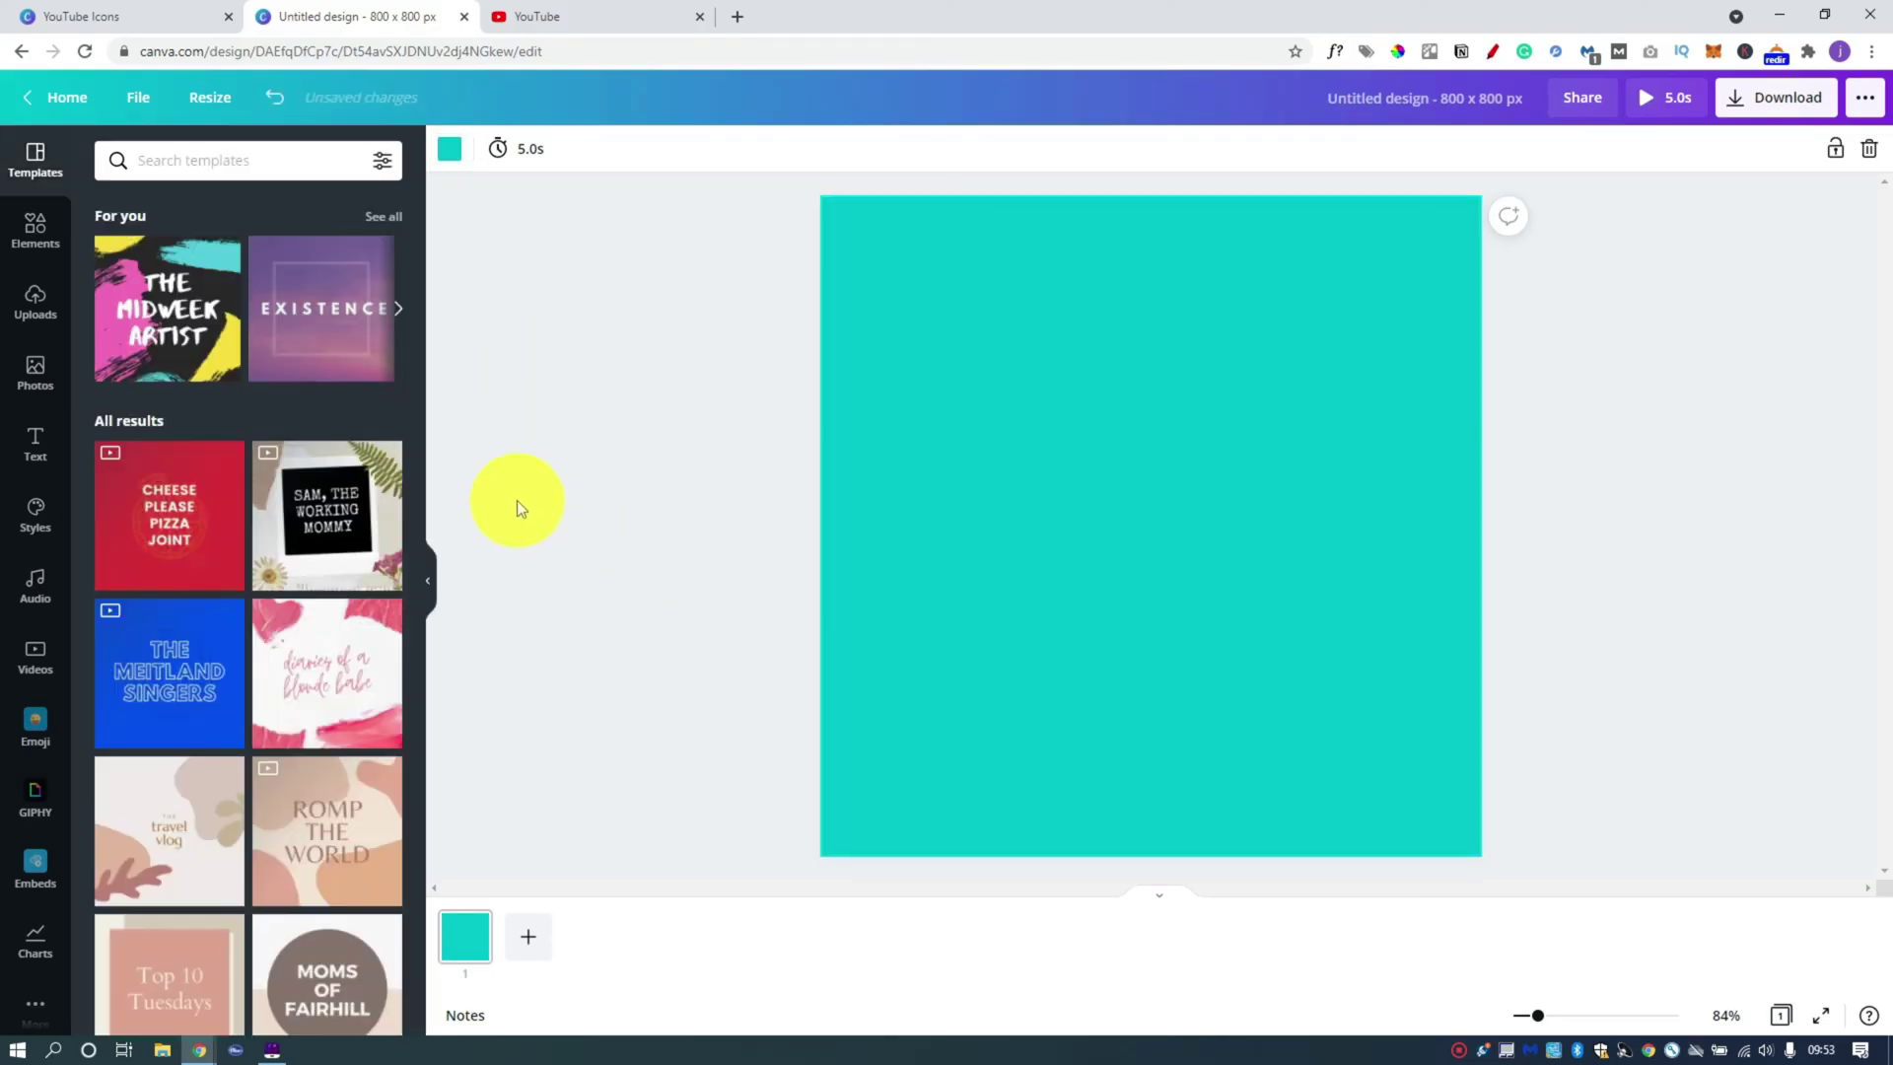
Add a circle from Lines & Shapes, enlarge it to nearly fill the square and centre it.
click(36, 236)
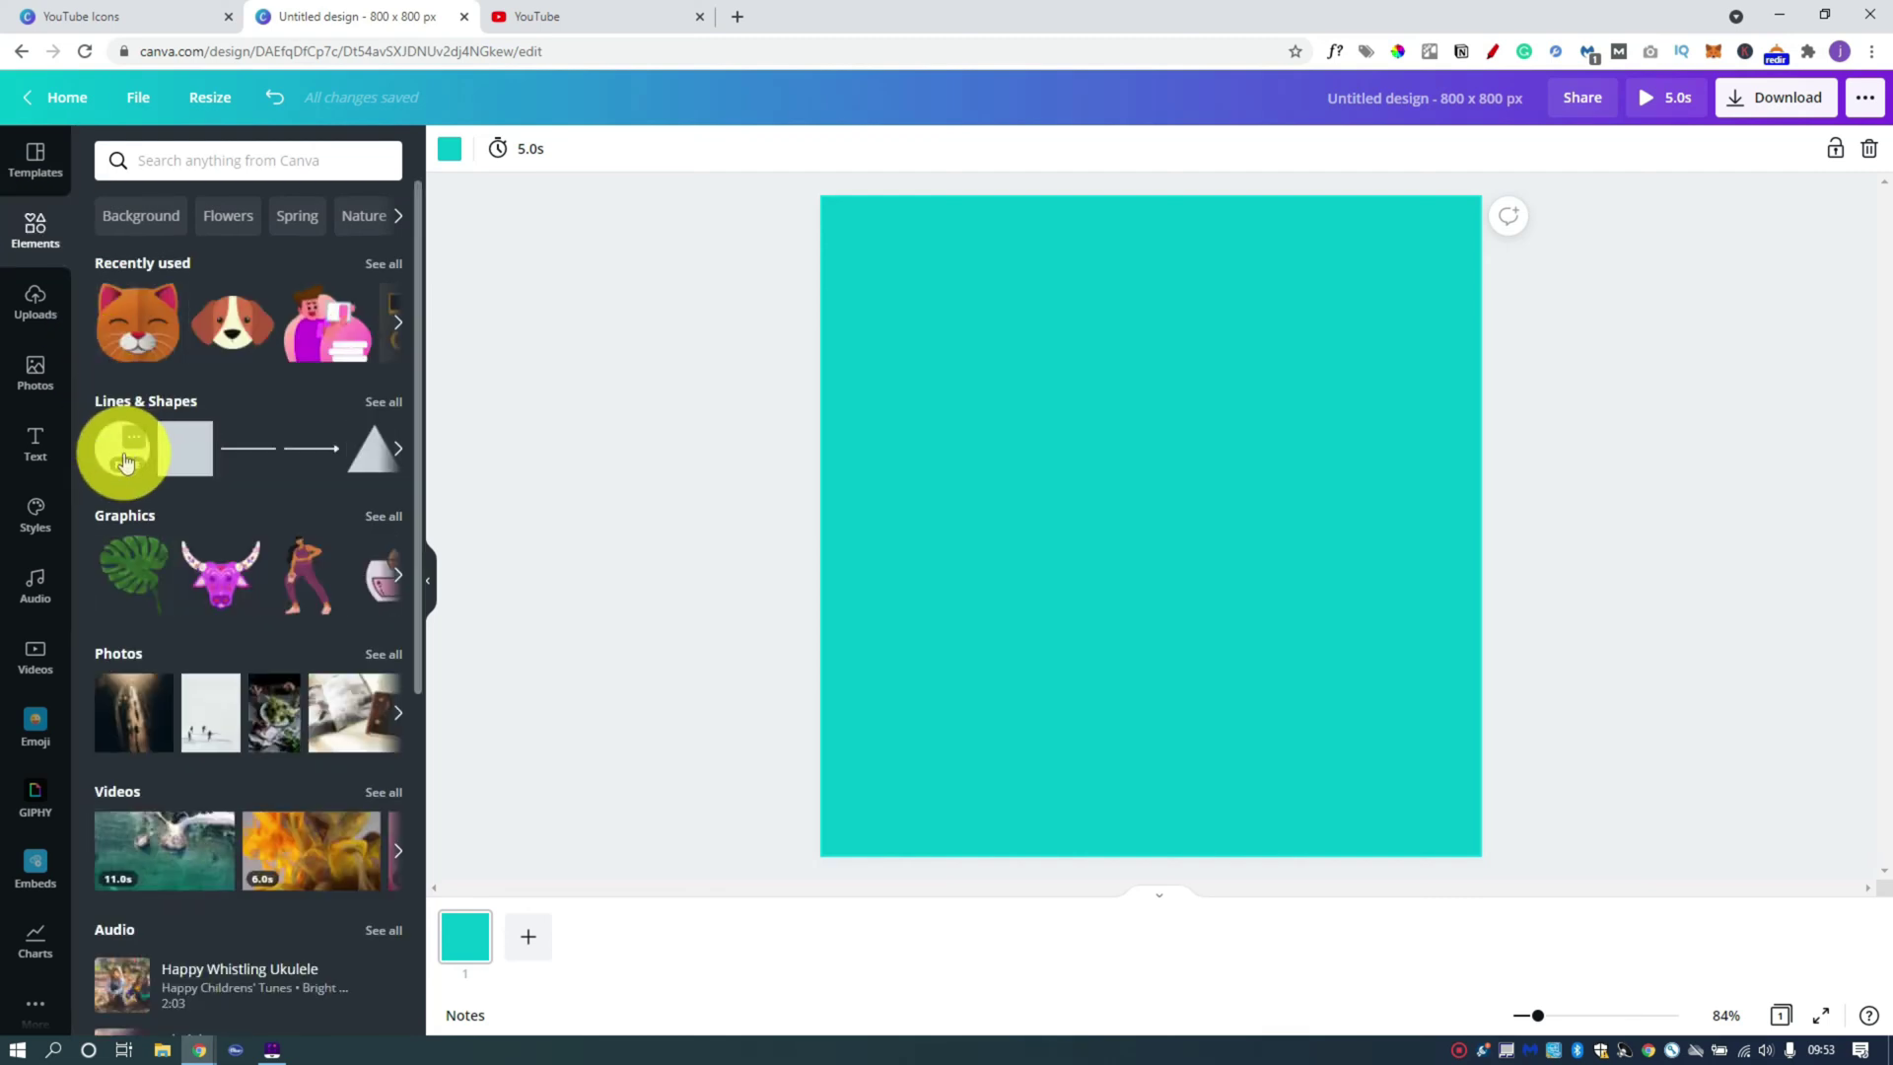
click(120, 449)
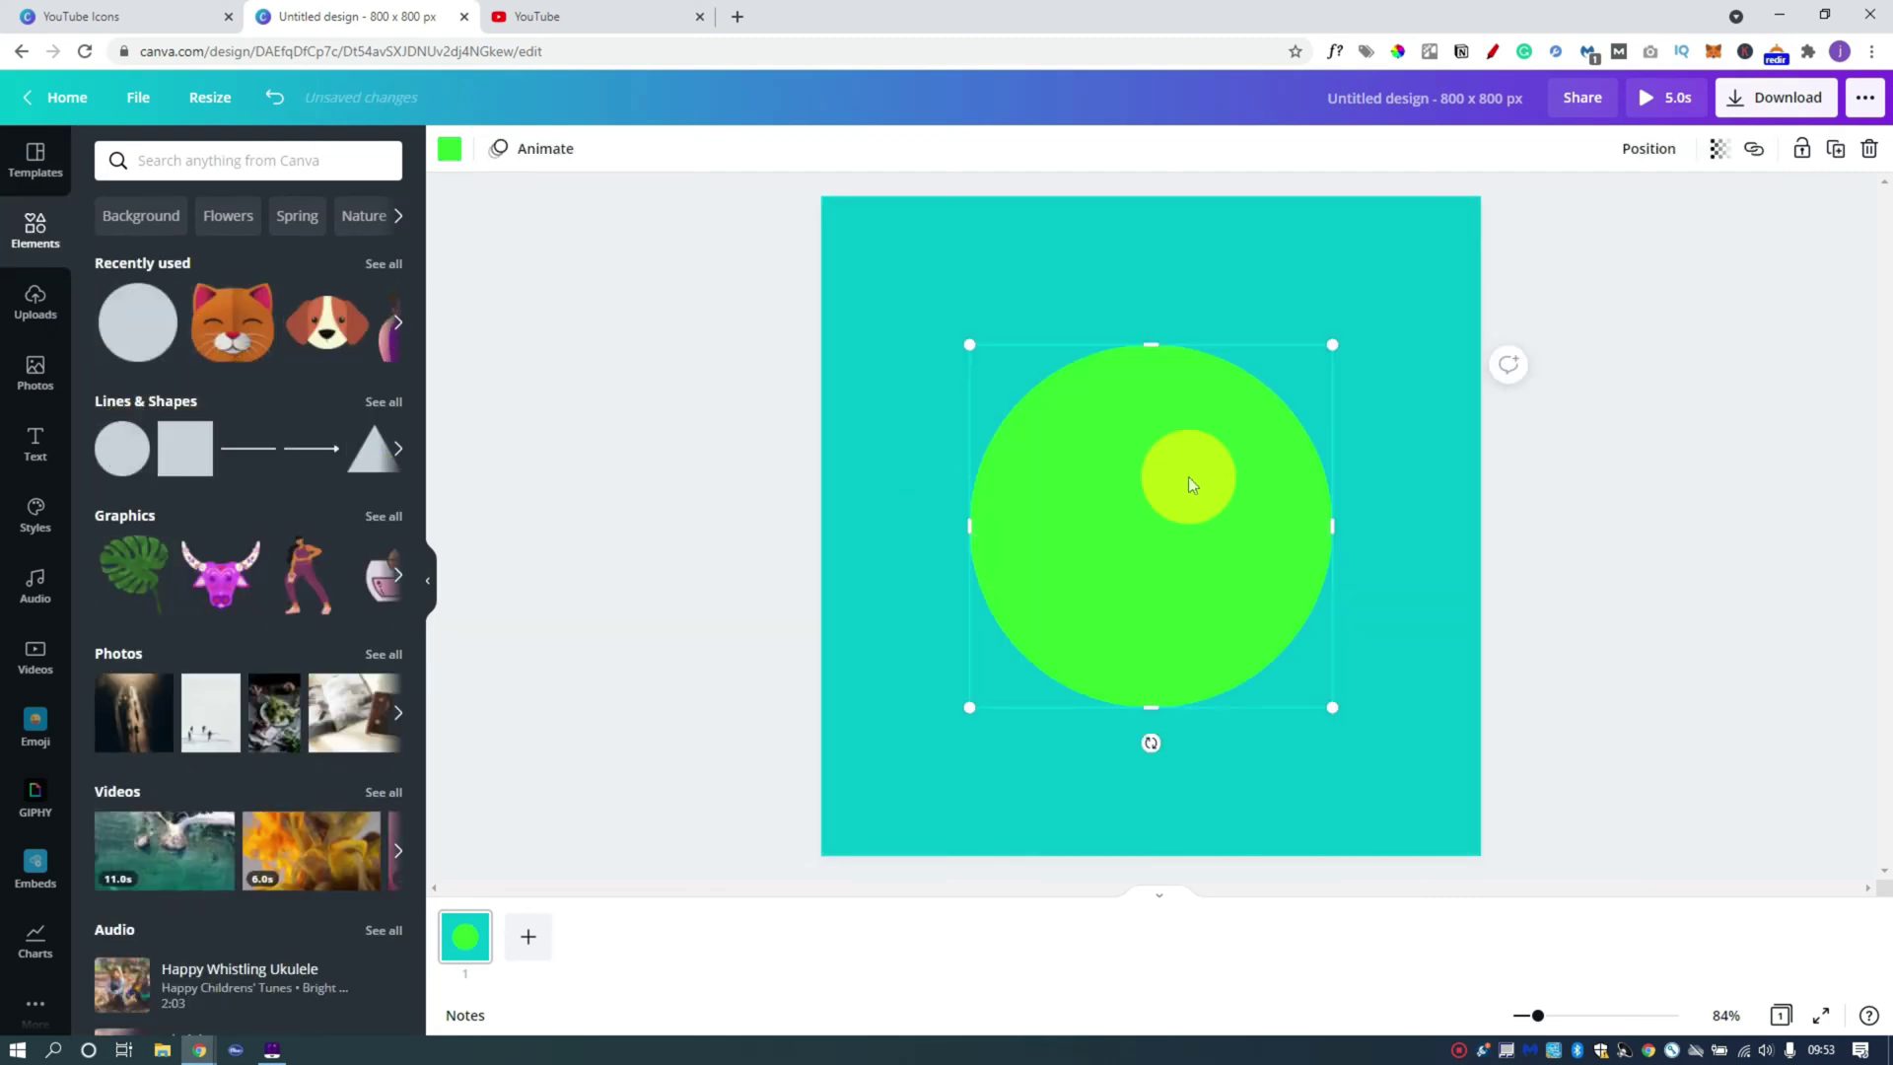
drag(1390, 743, 1588, 840)
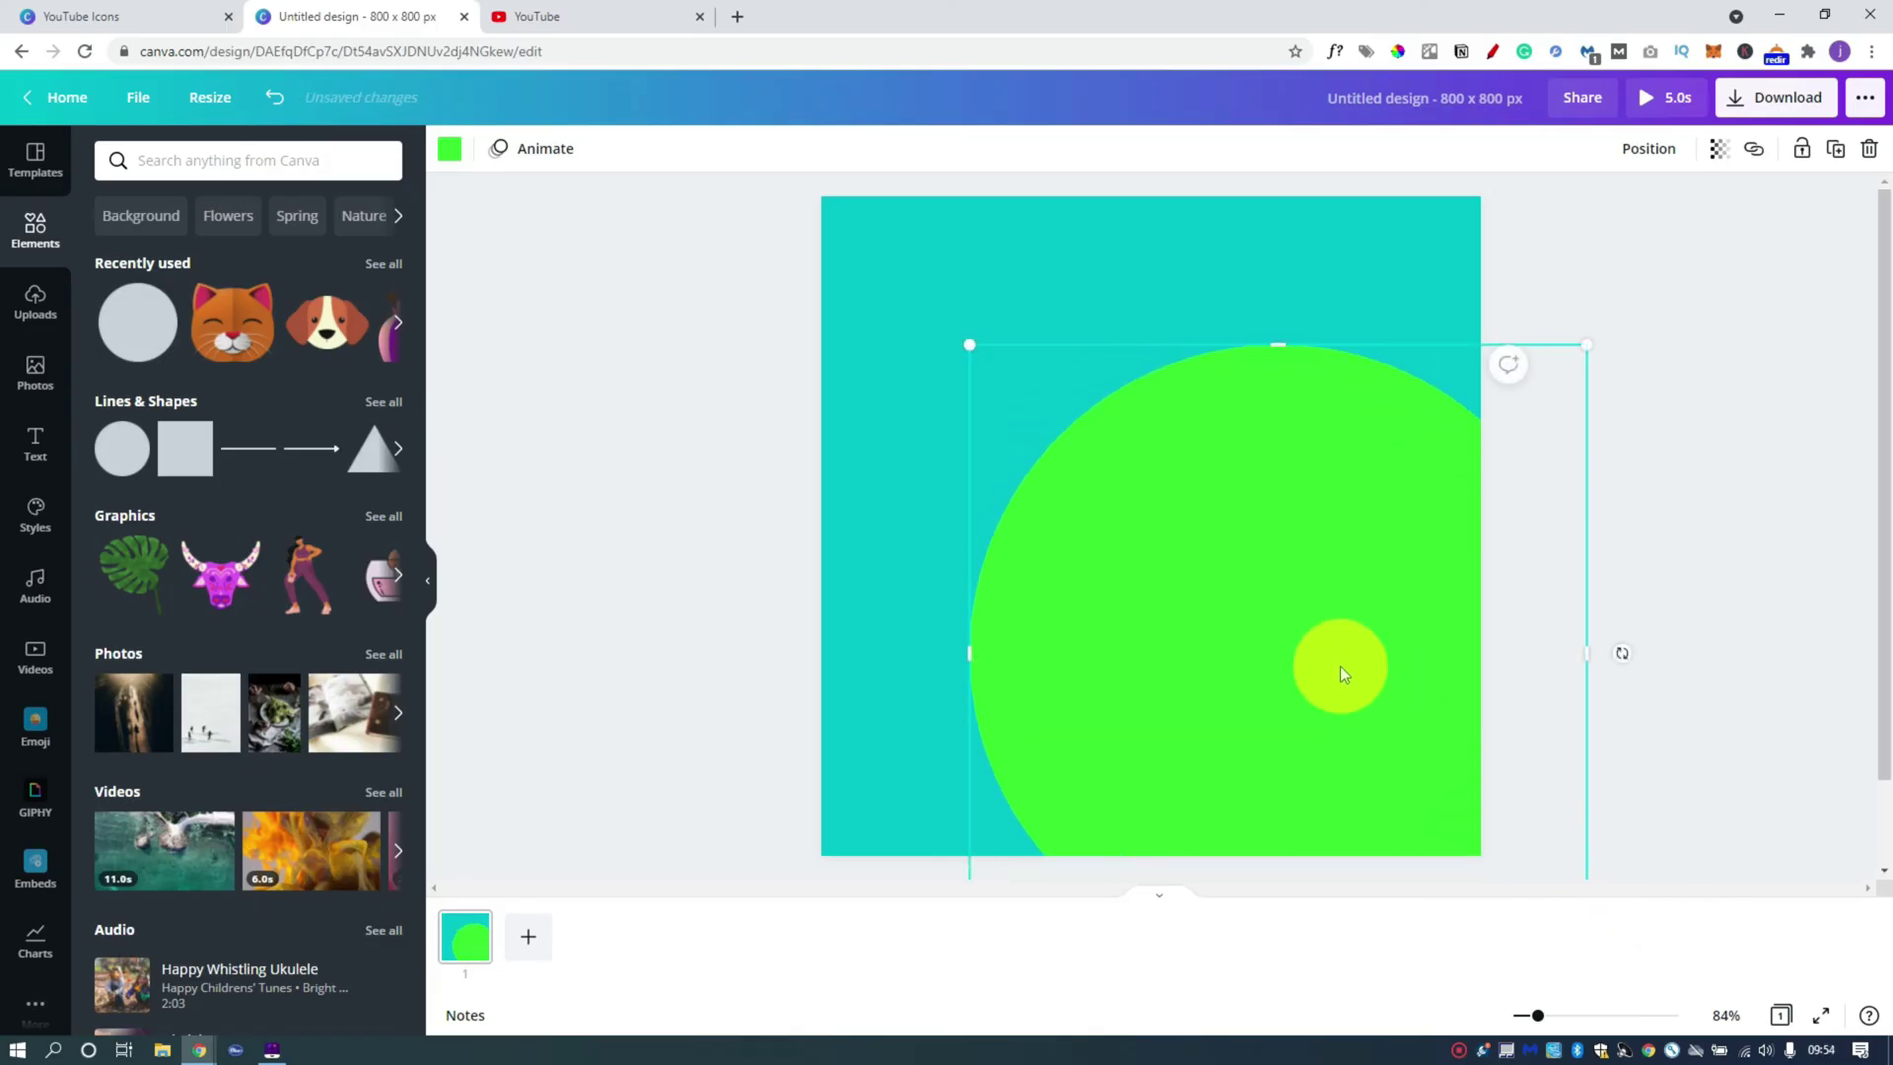
drag(1334, 663, 1203, 519)
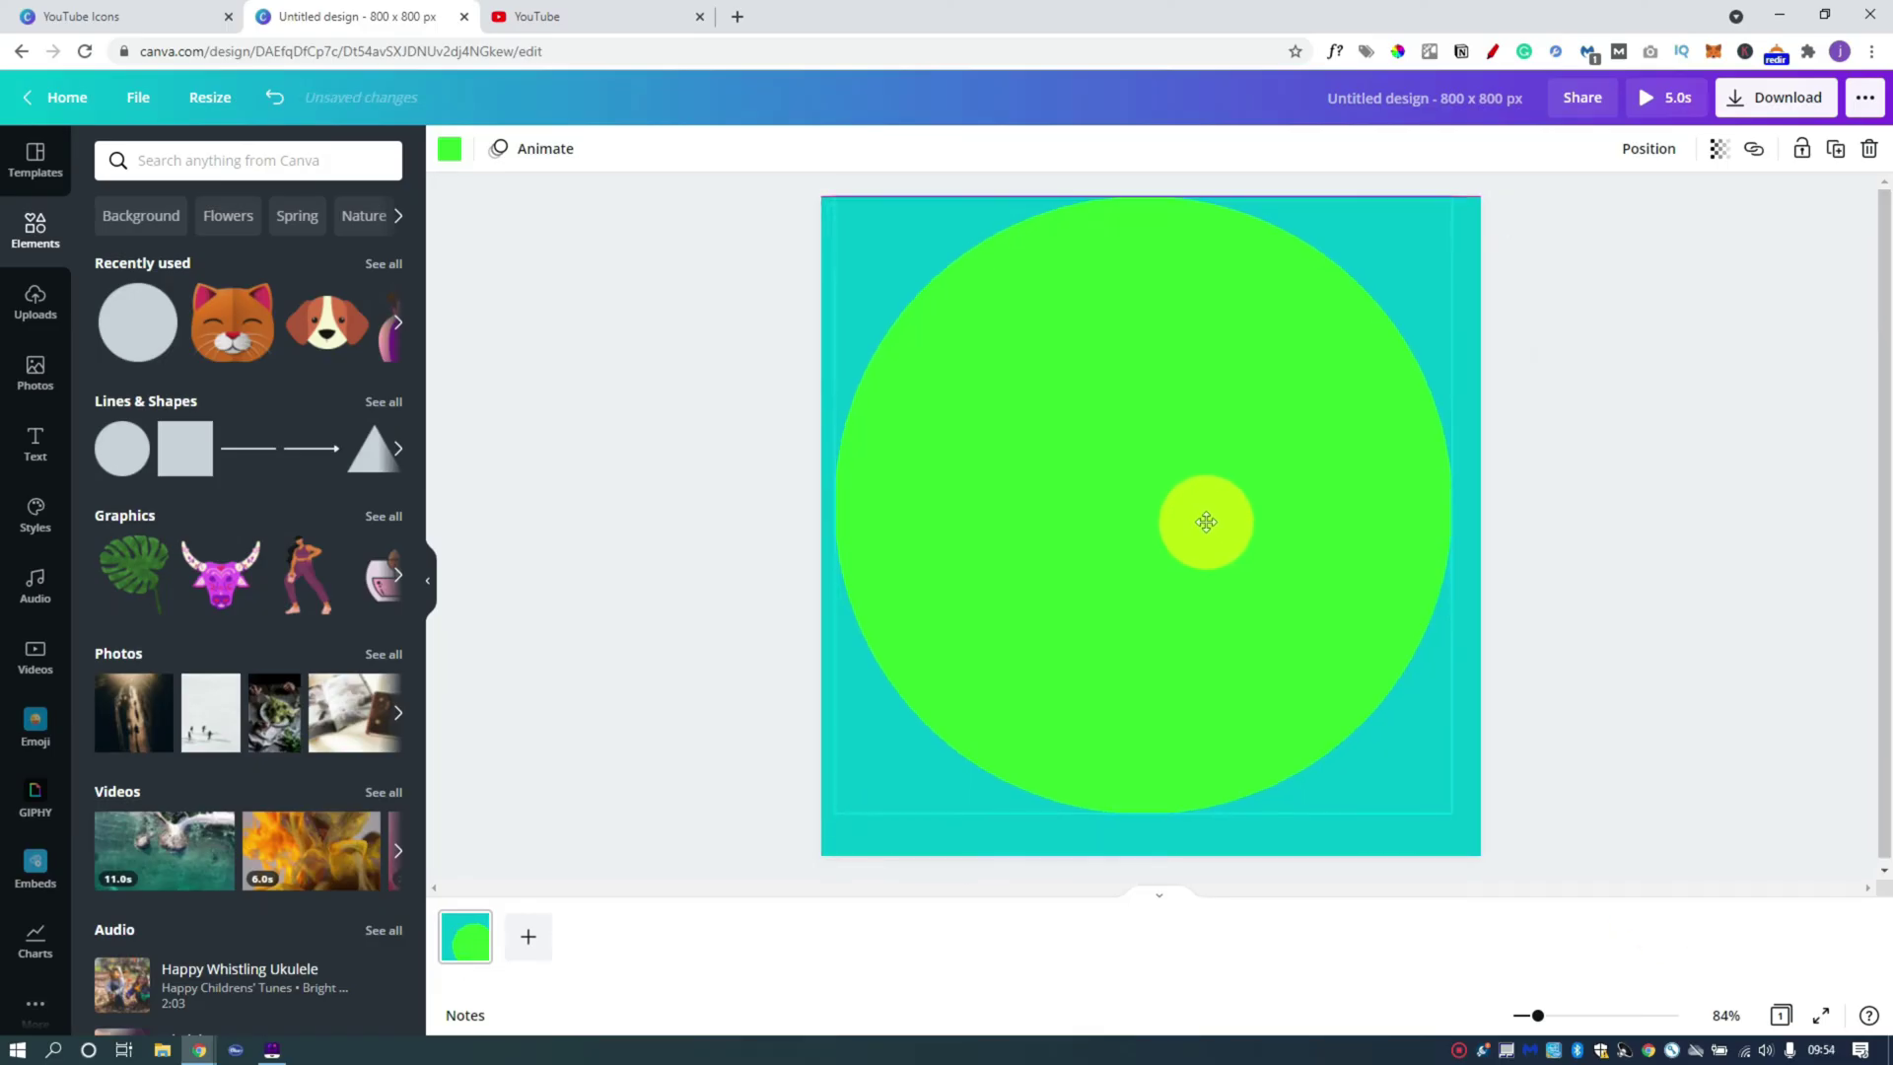
drag(1445, 820, 1474, 849)
click(1698, 493)
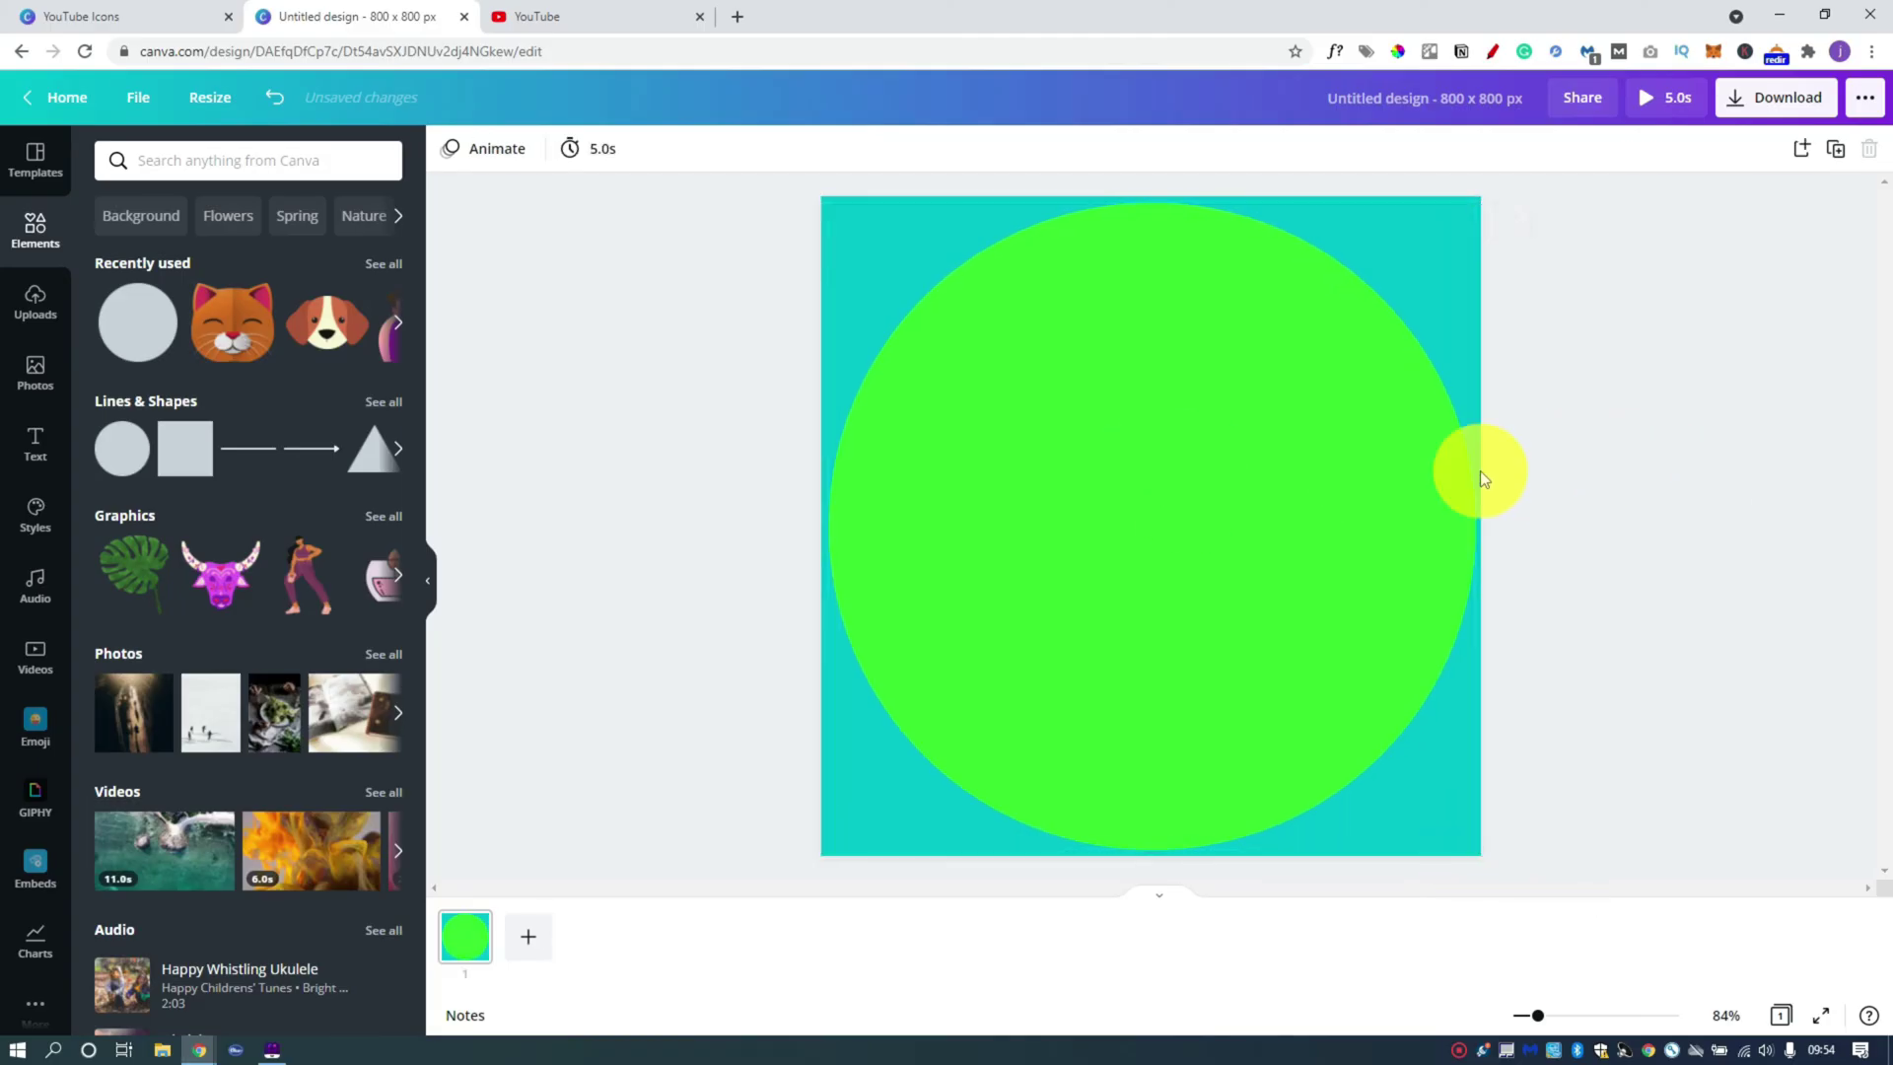
Colour the circle light yellow.
click(1156, 422)
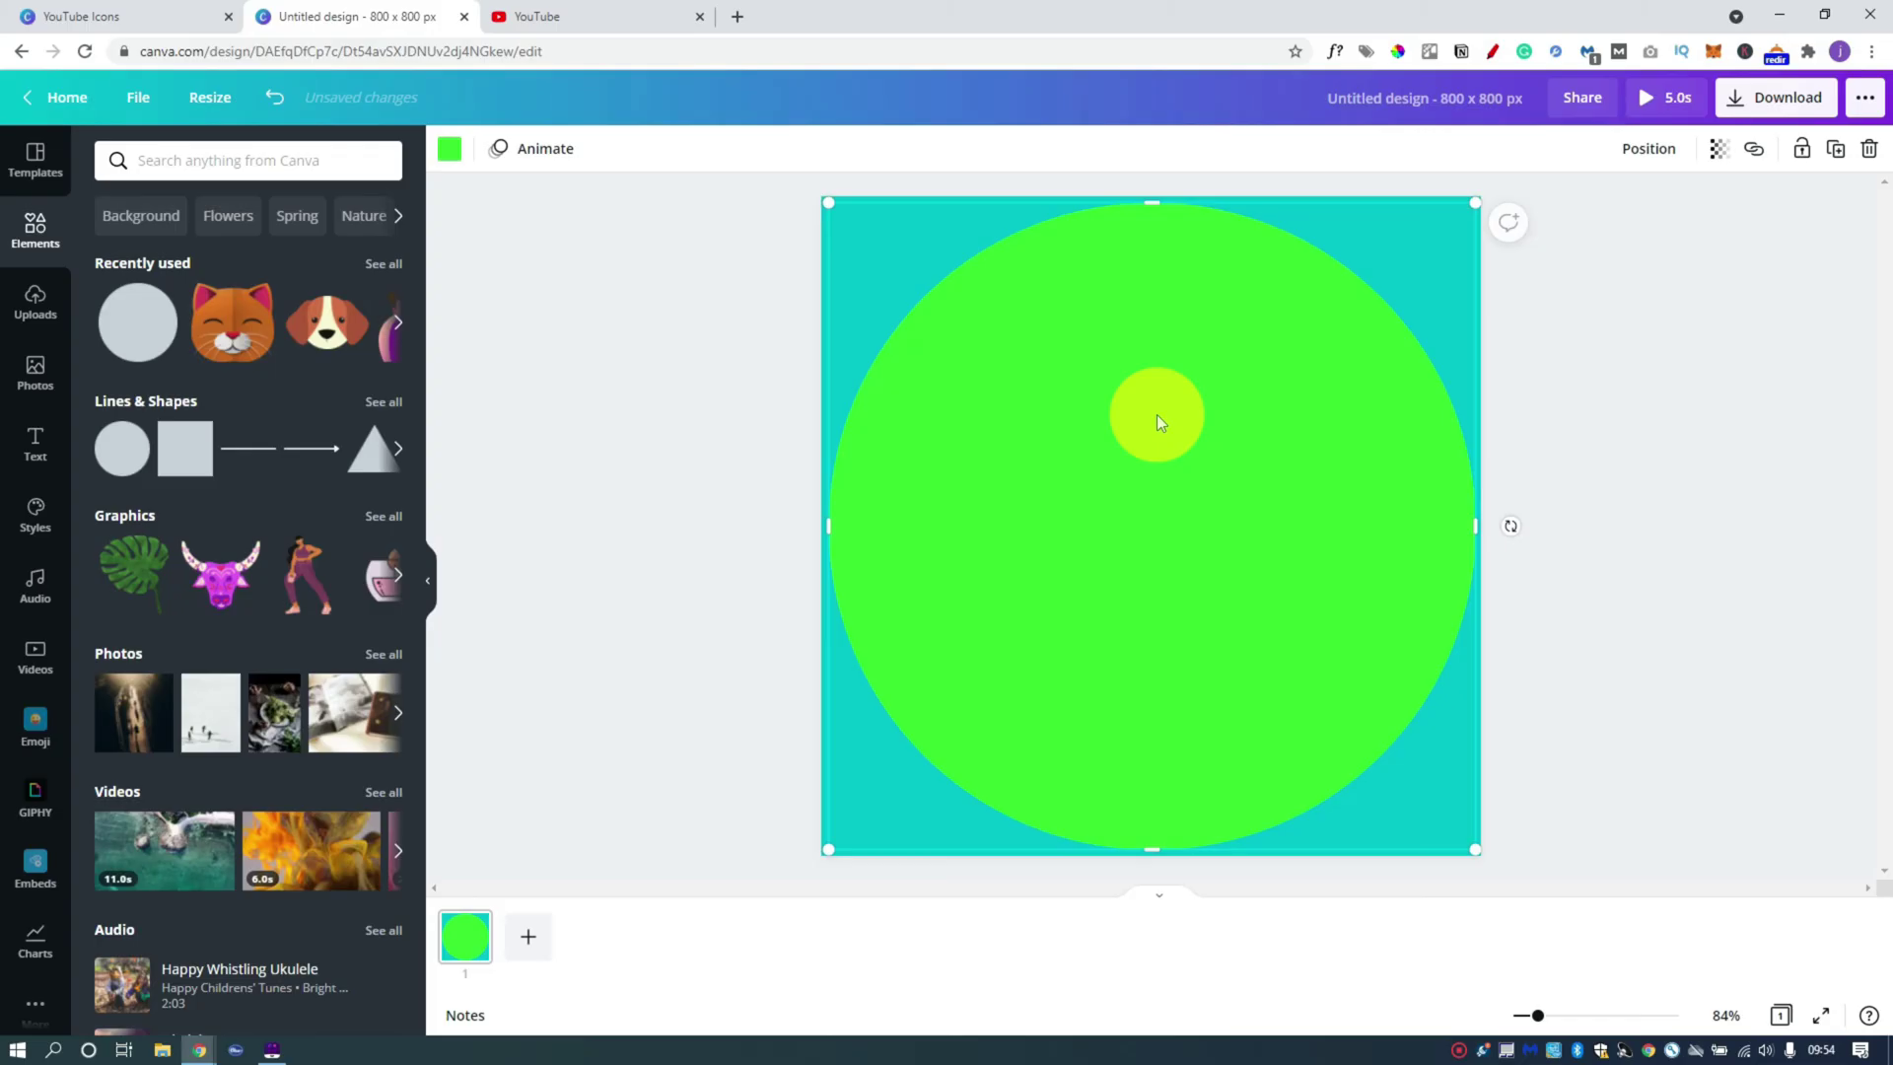
click(447, 156)
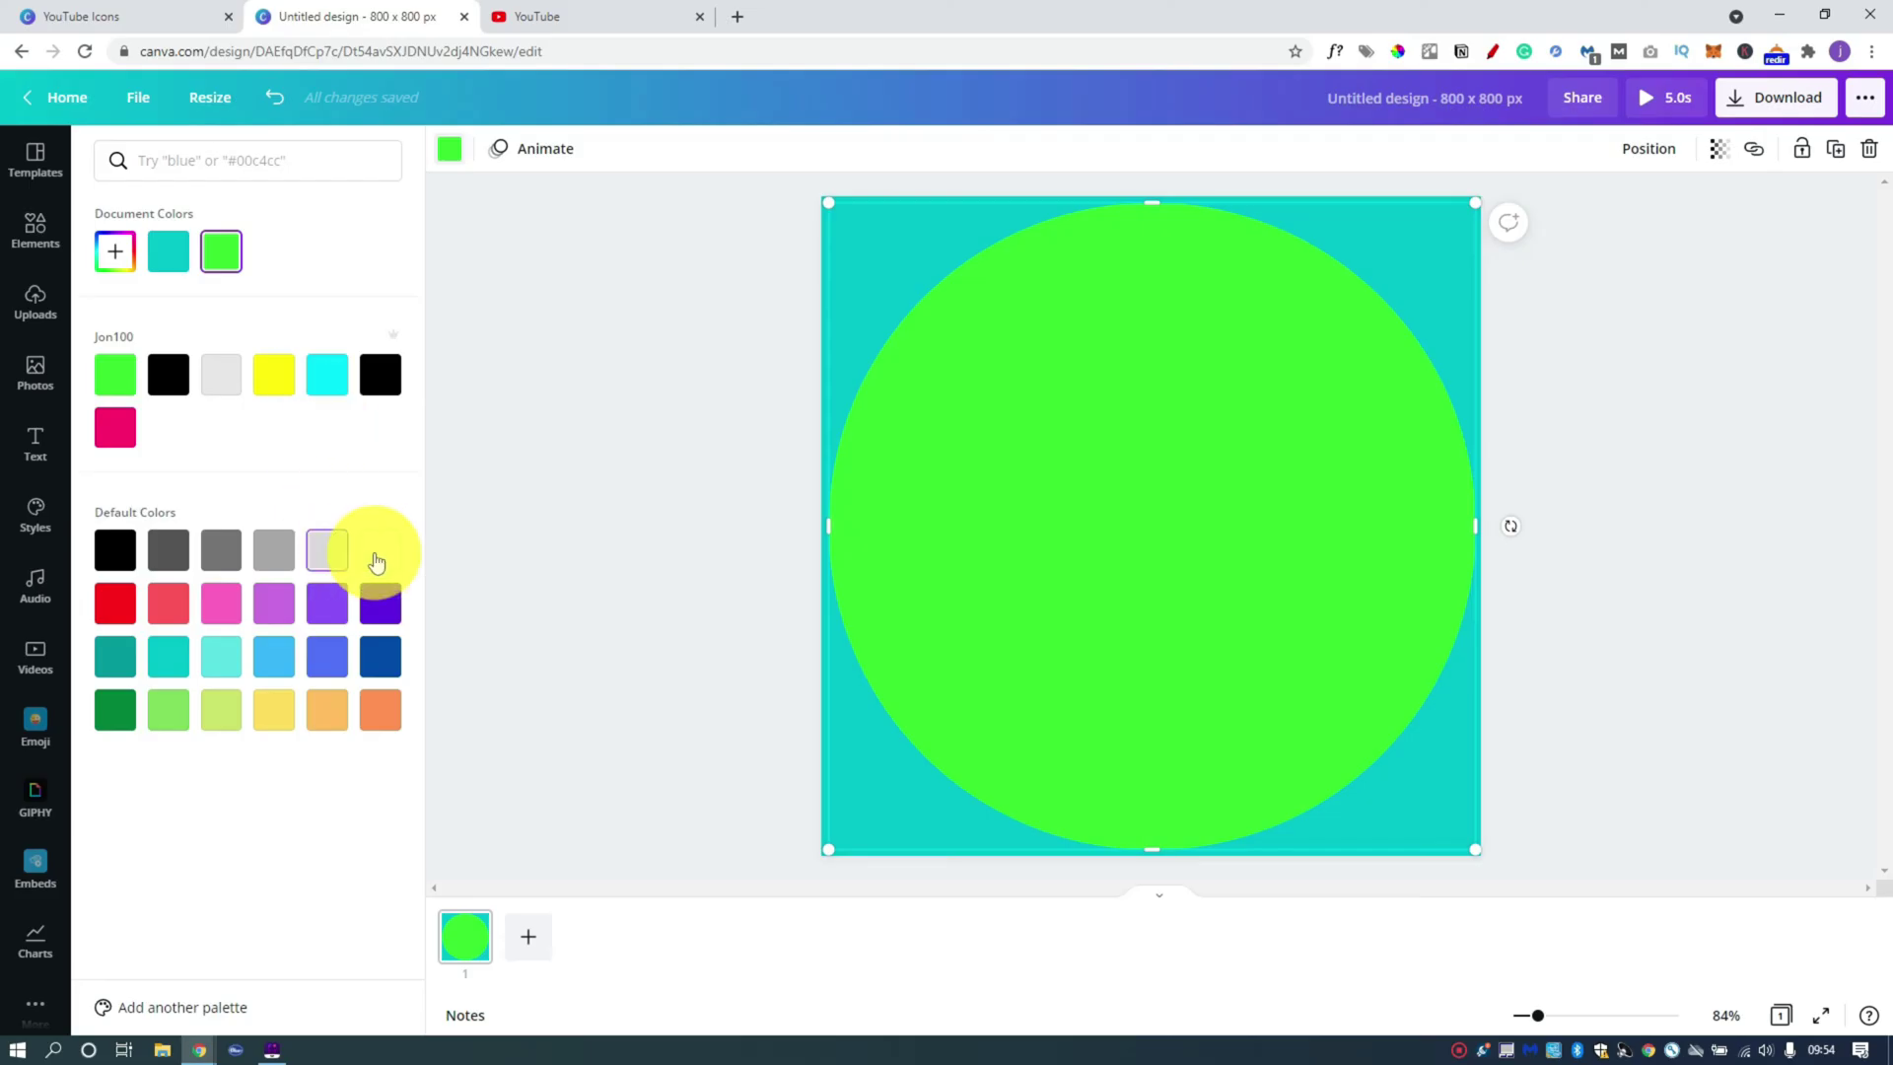
click(548, 340)
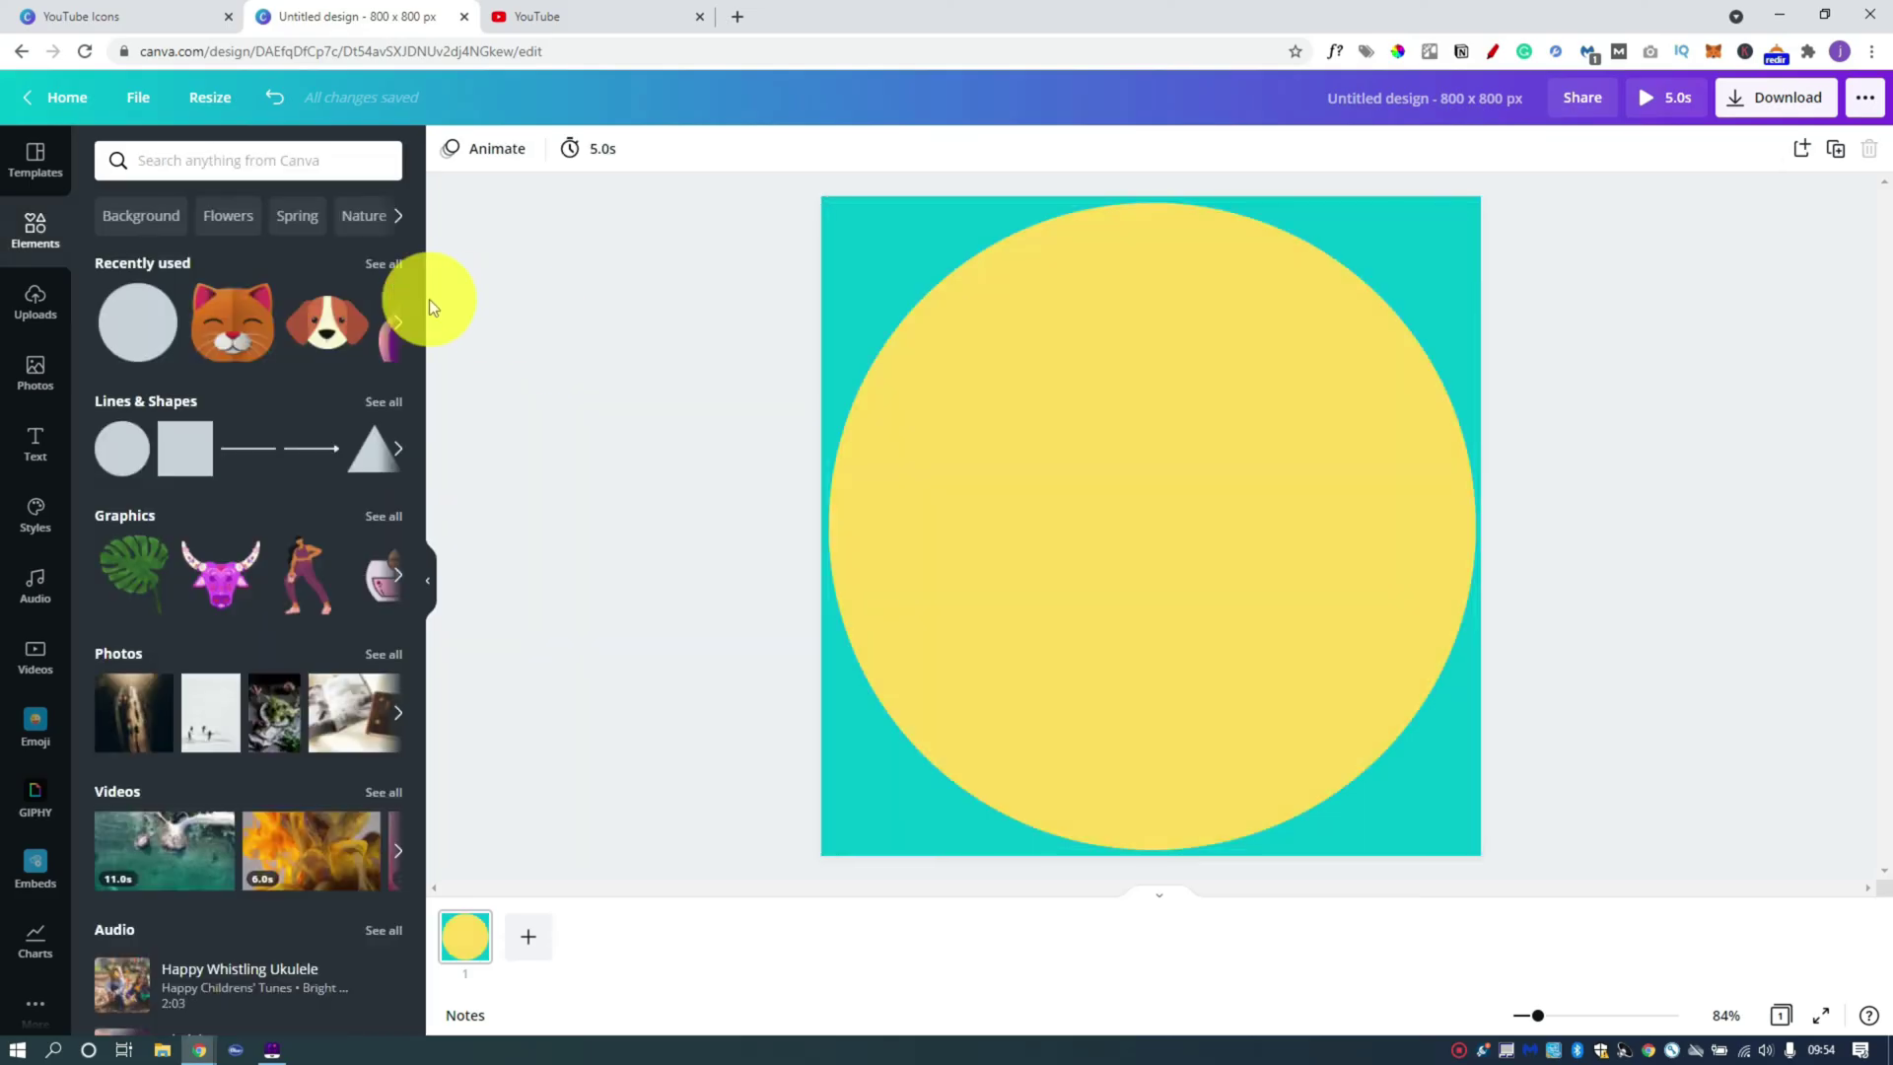
click(208, 160)
click(554, 377)
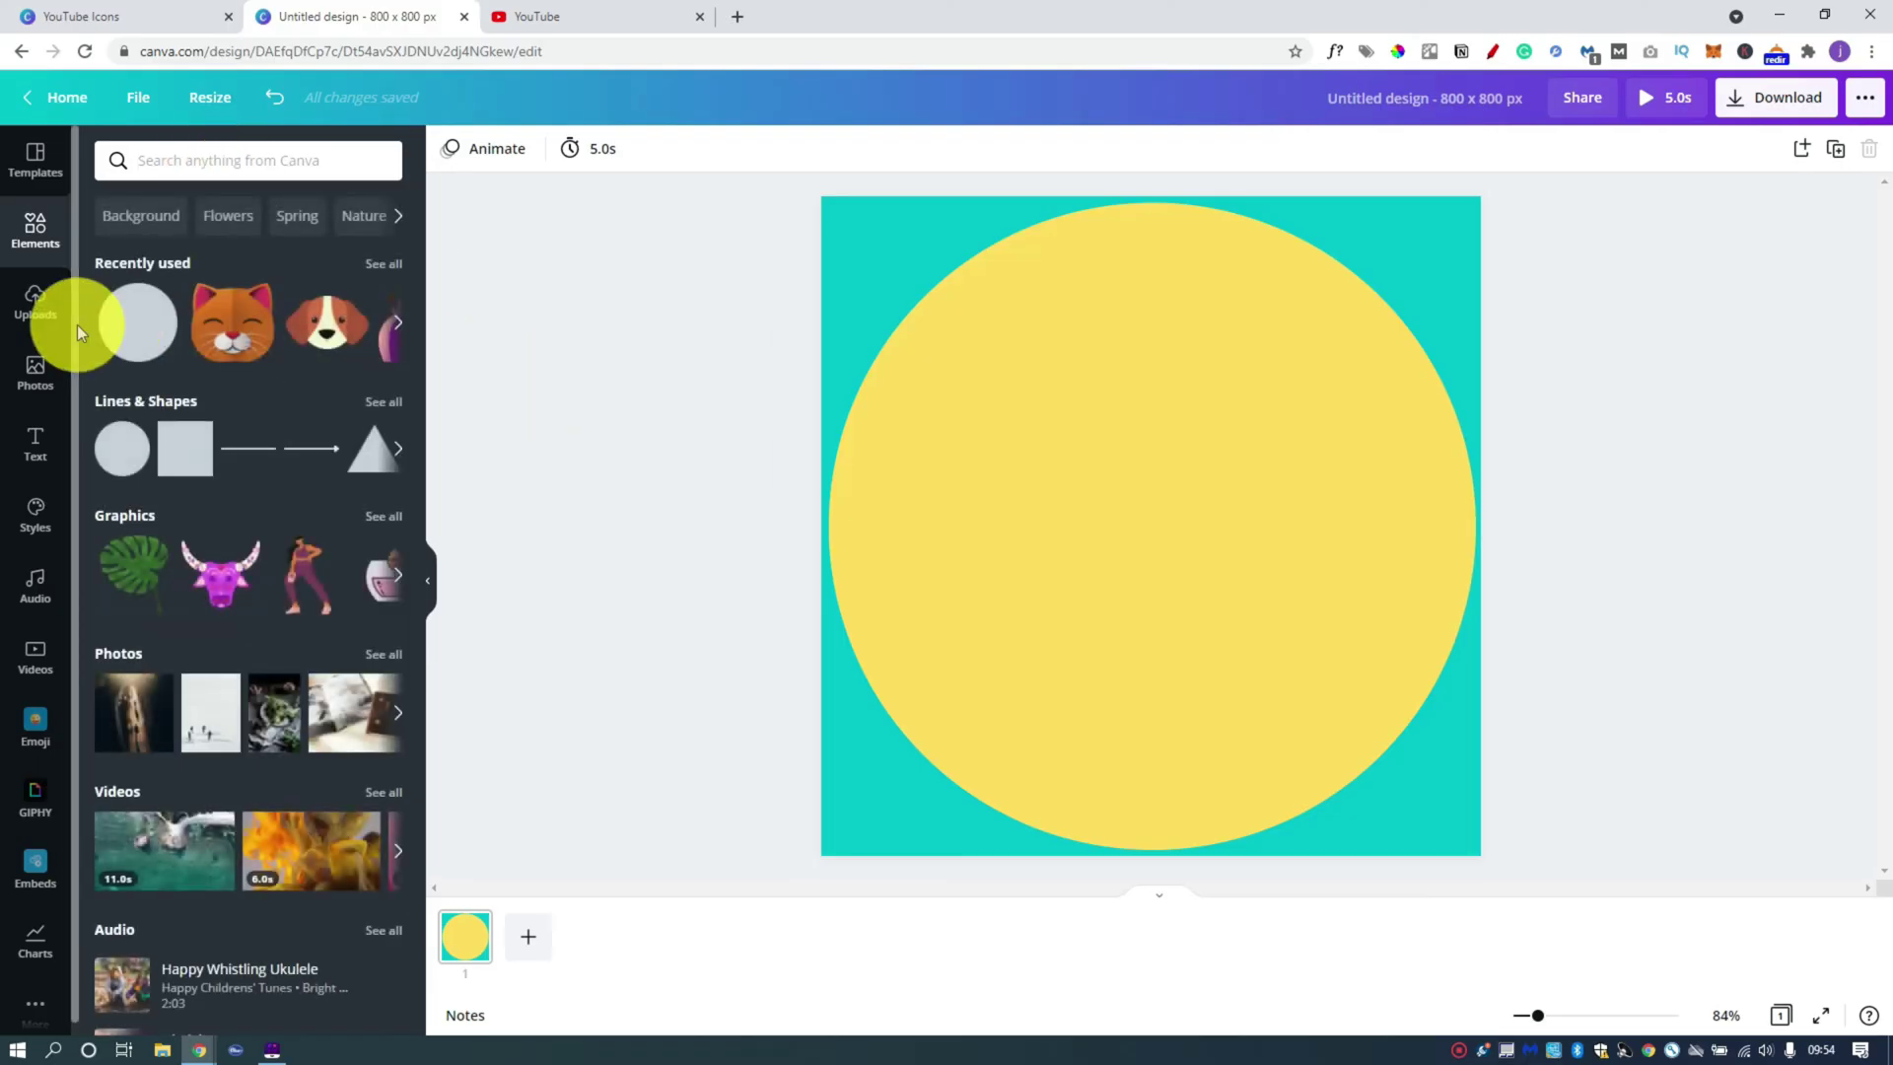
click(48, 317)
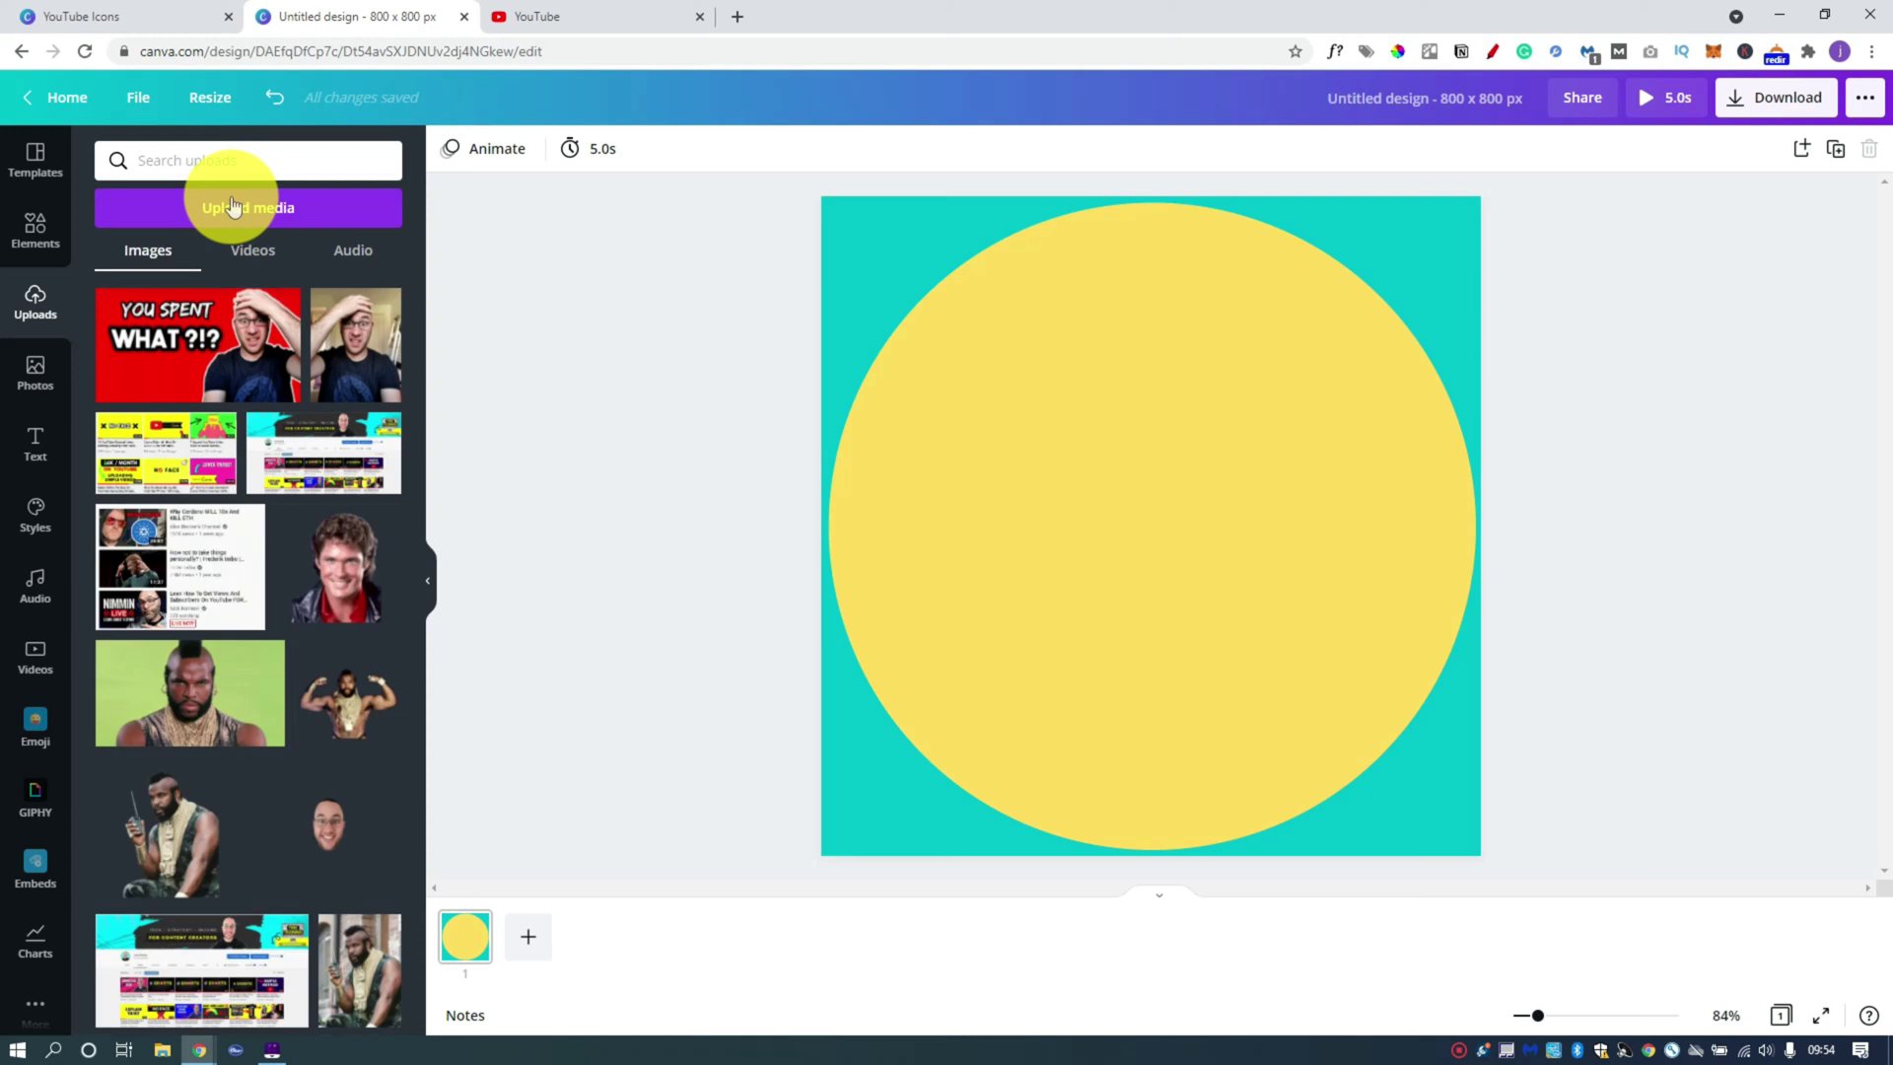
click(335, 576)
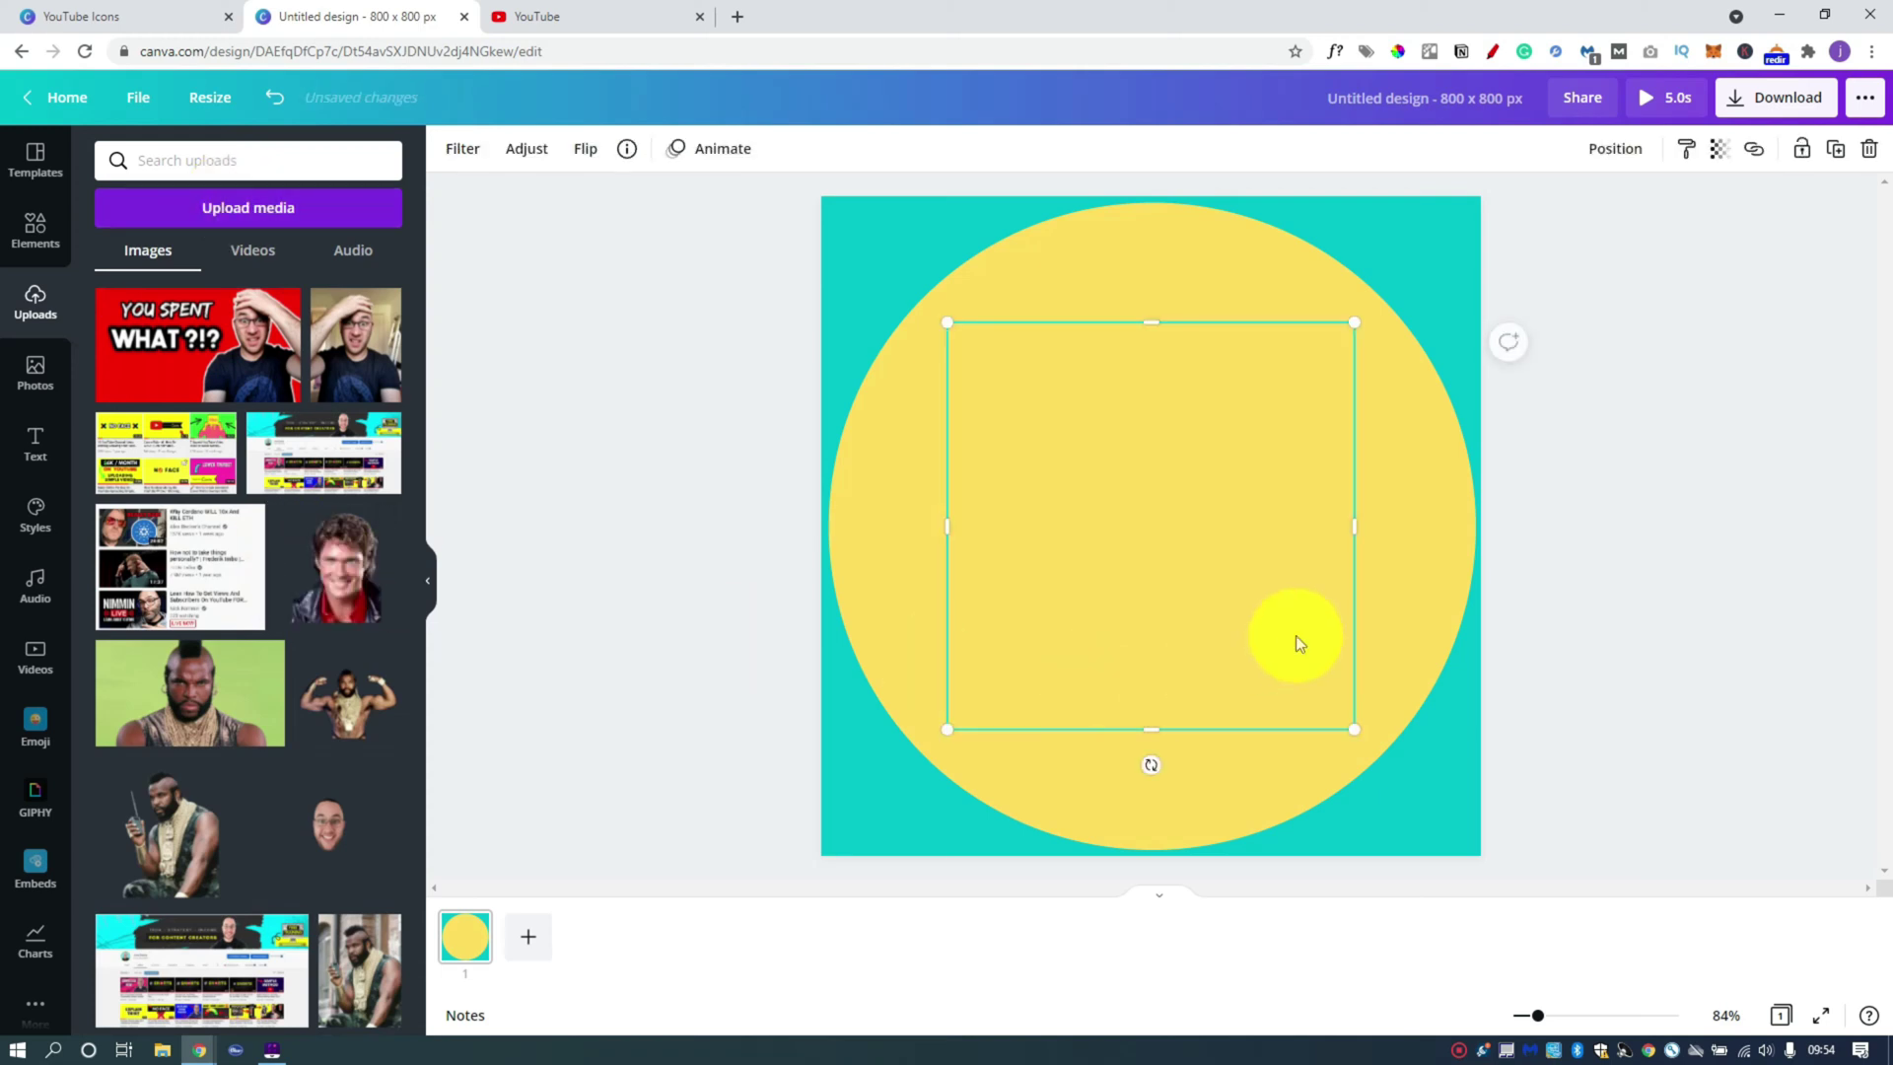
drag(1360, 737, 1660, 908)
drag(1281, 612, 1231, 561)
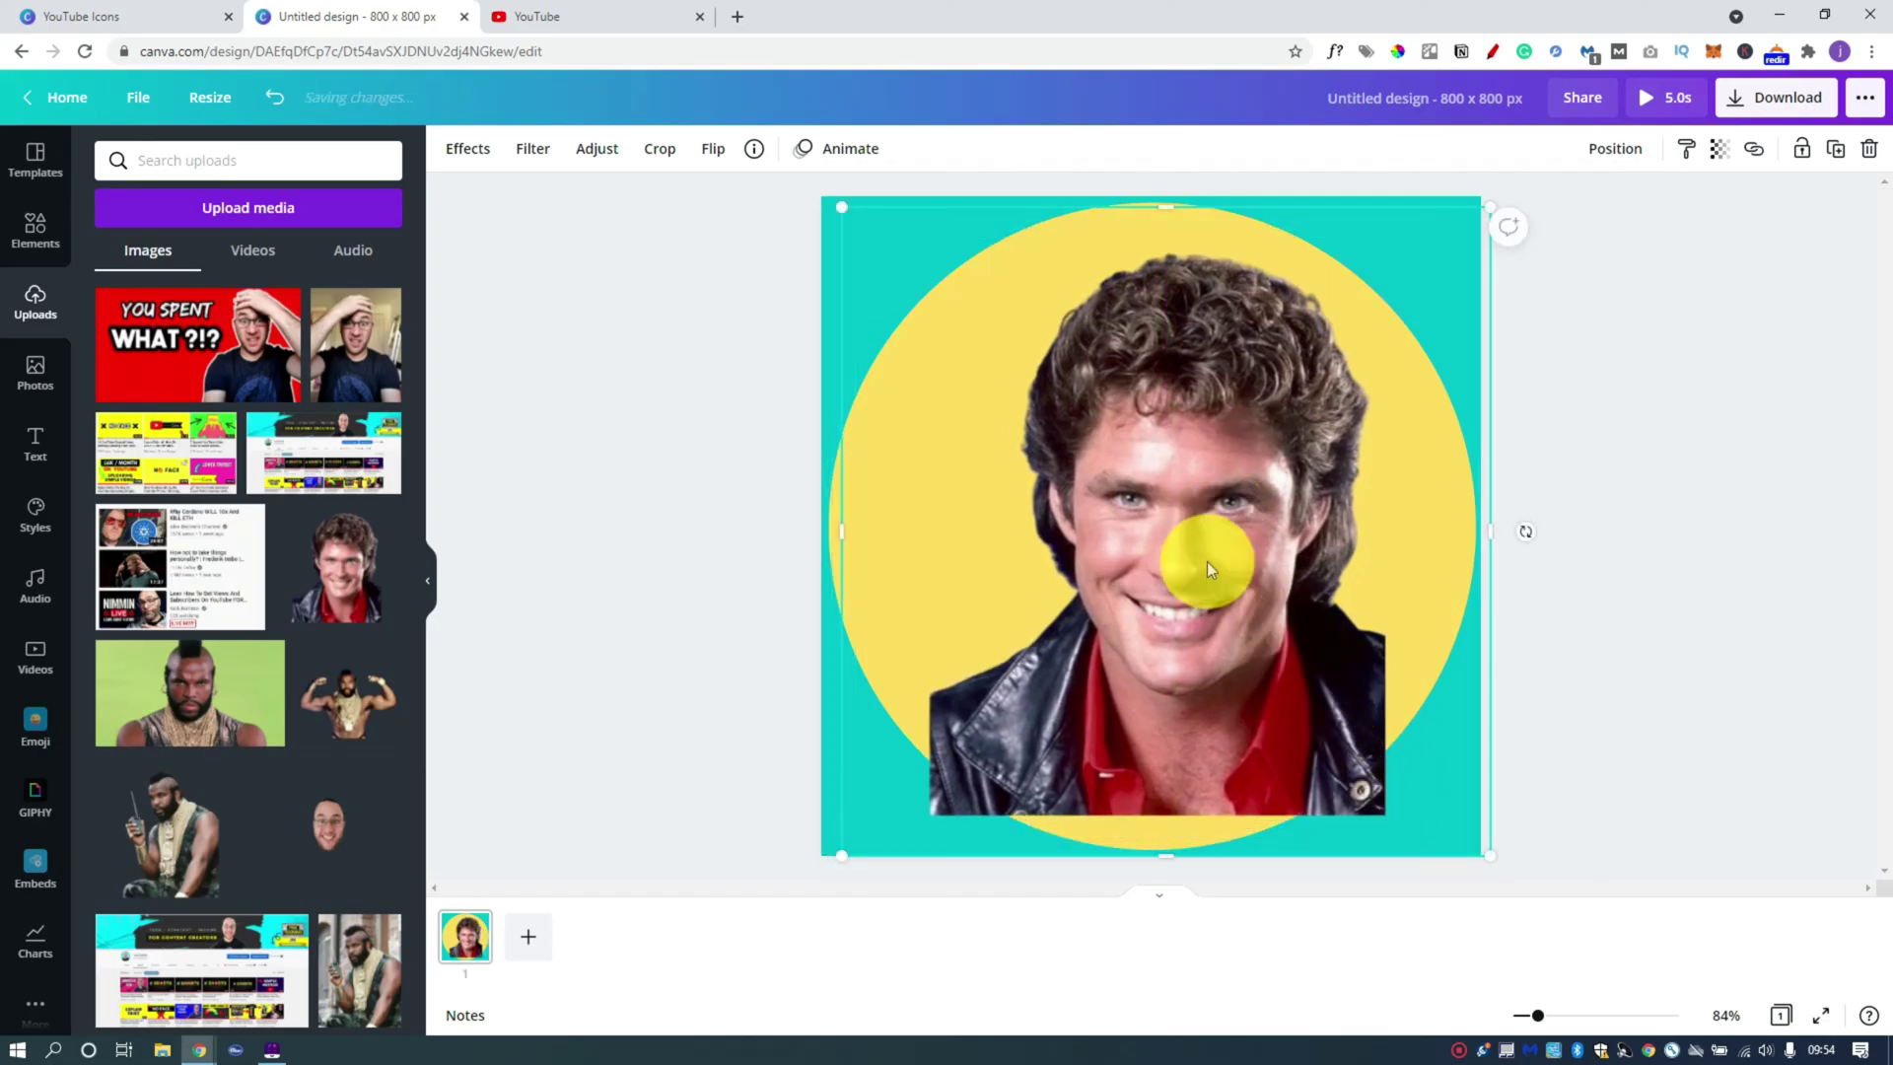
key(Delete)
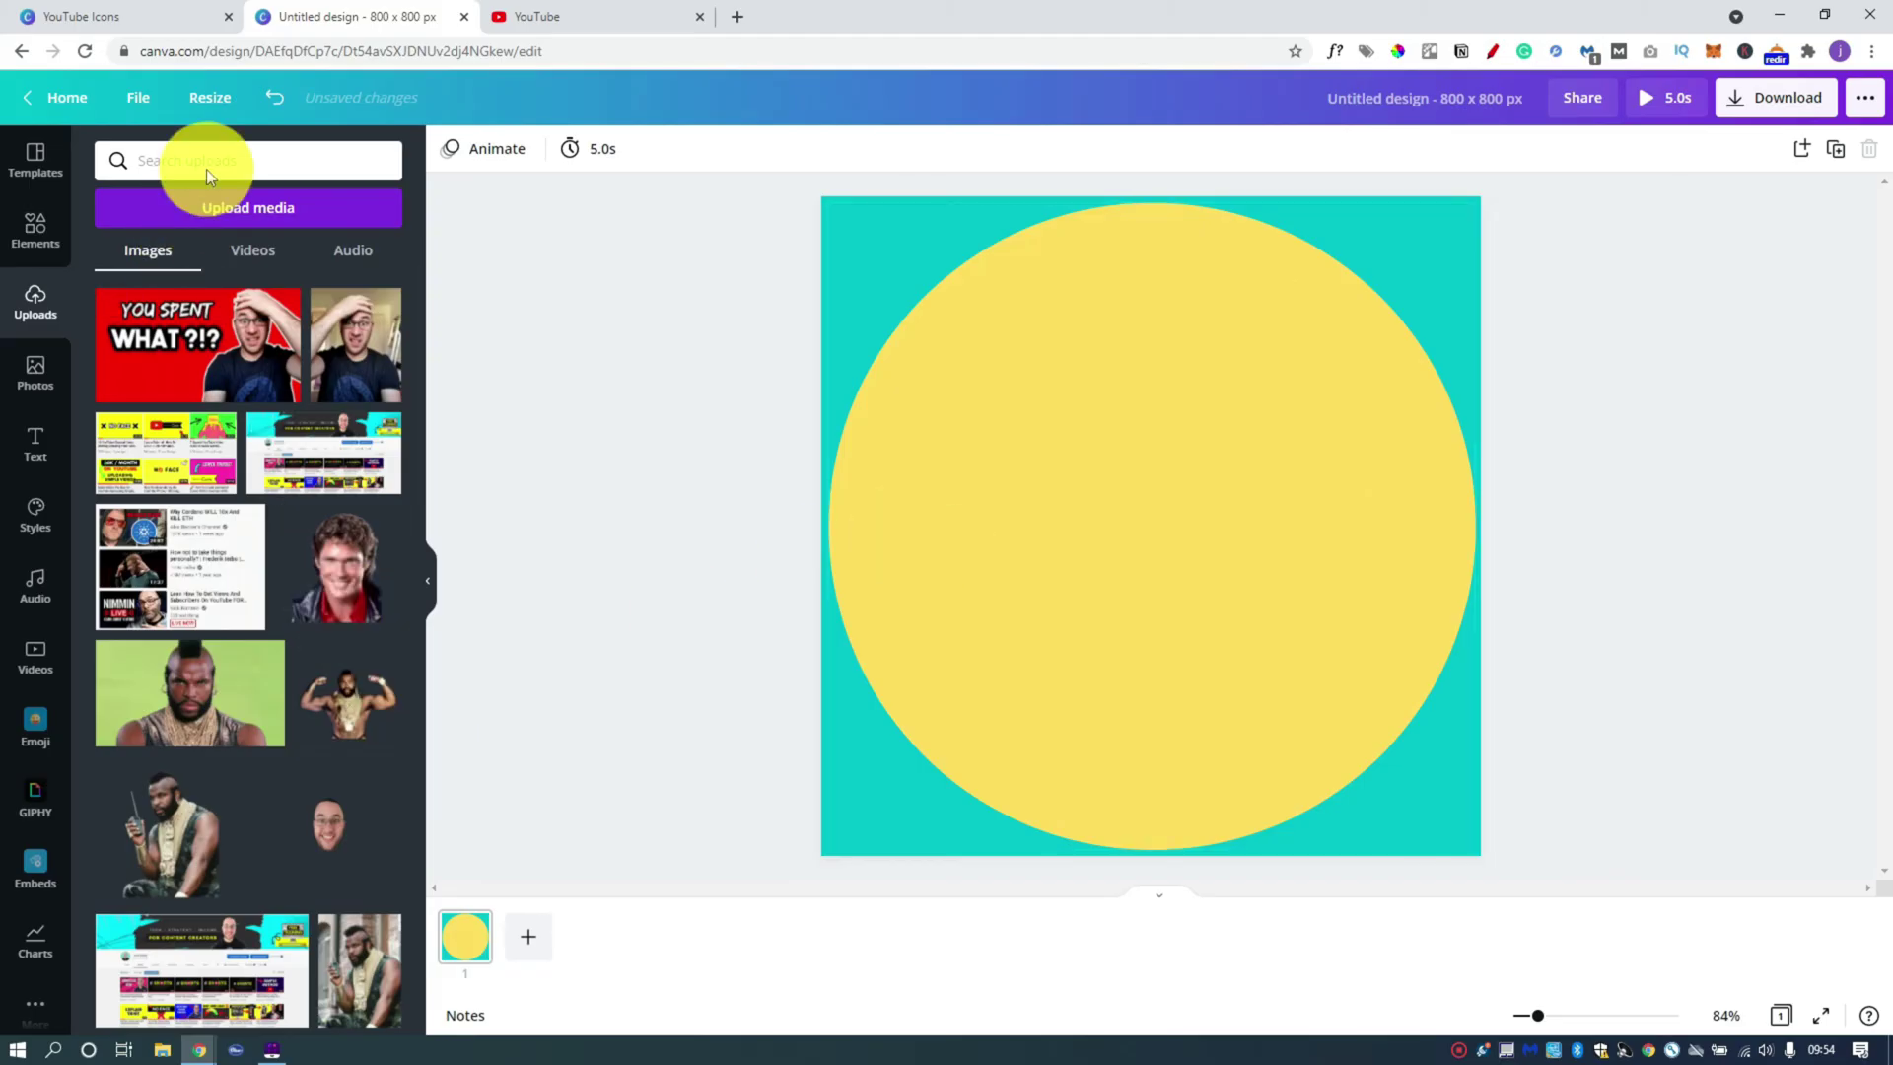
Search Elements for 'DOG' and filter the results to static graphics only.
click(34, 246)
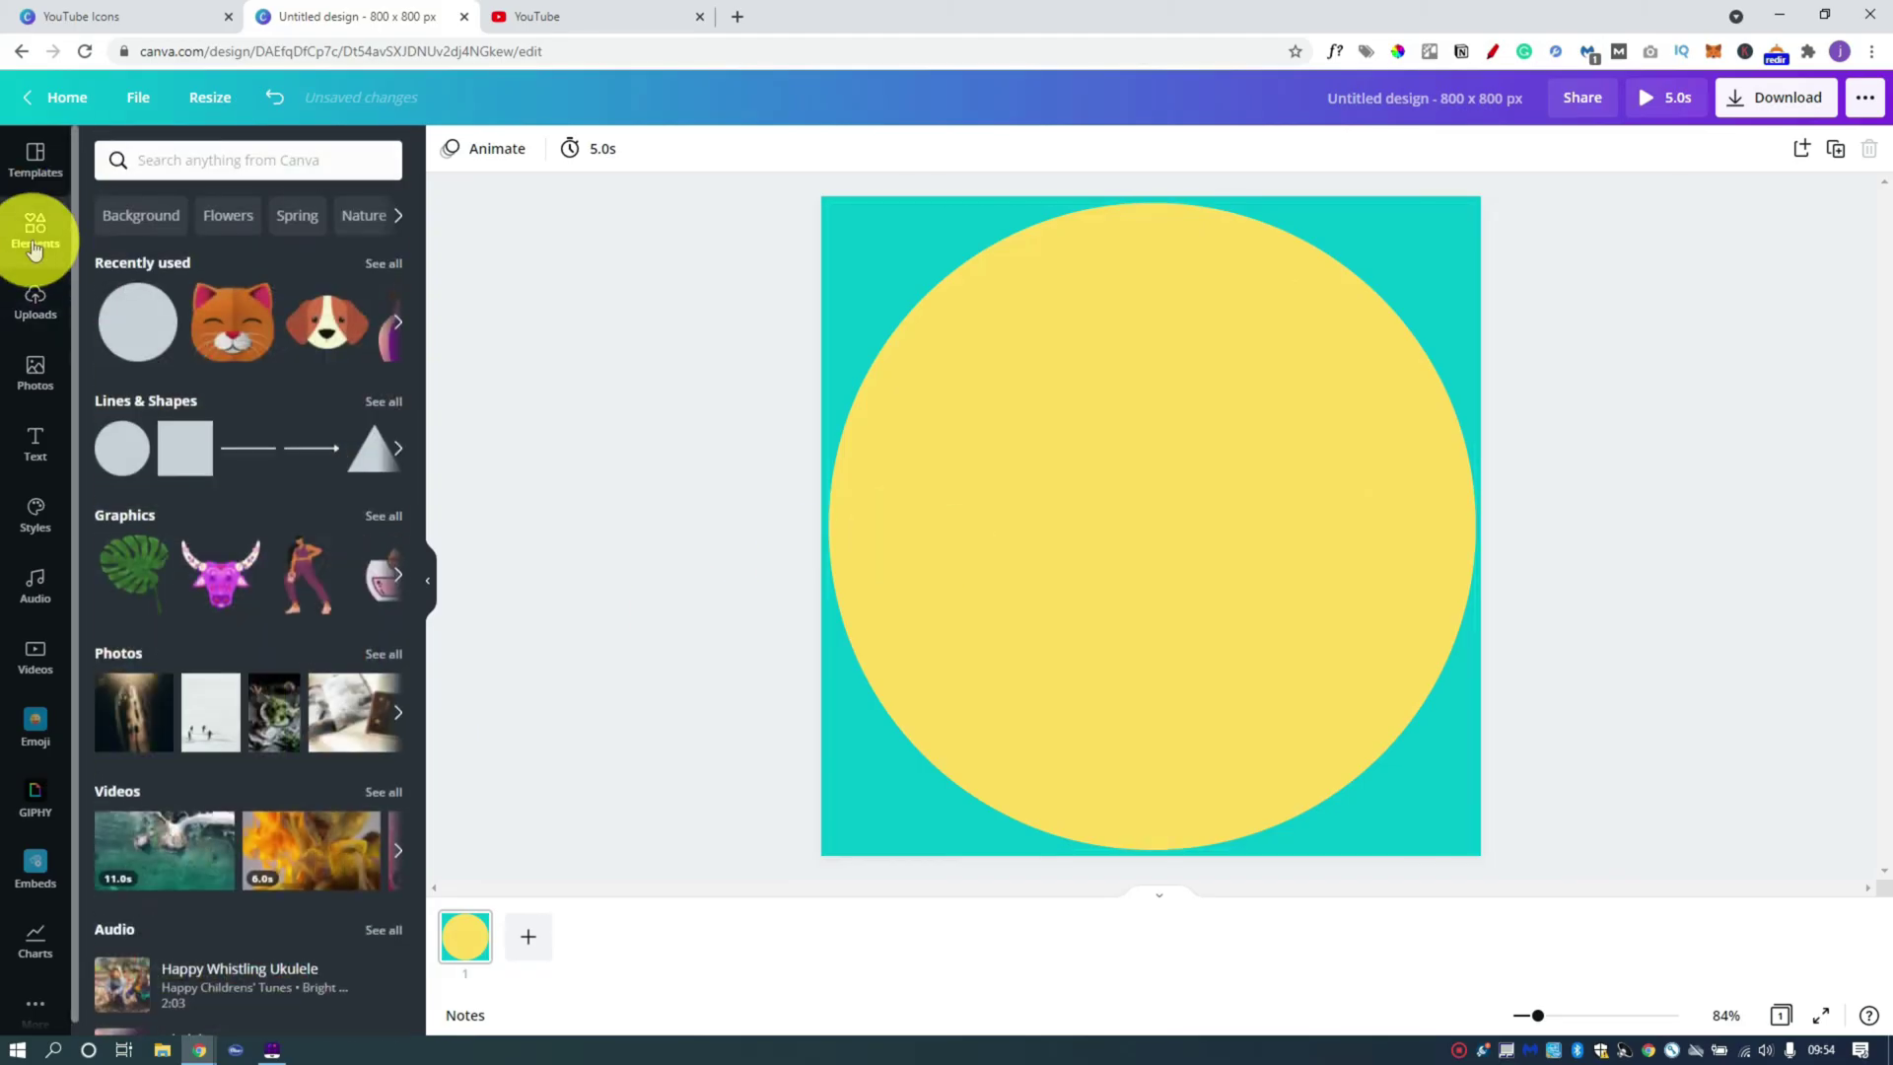
click(230, 165)
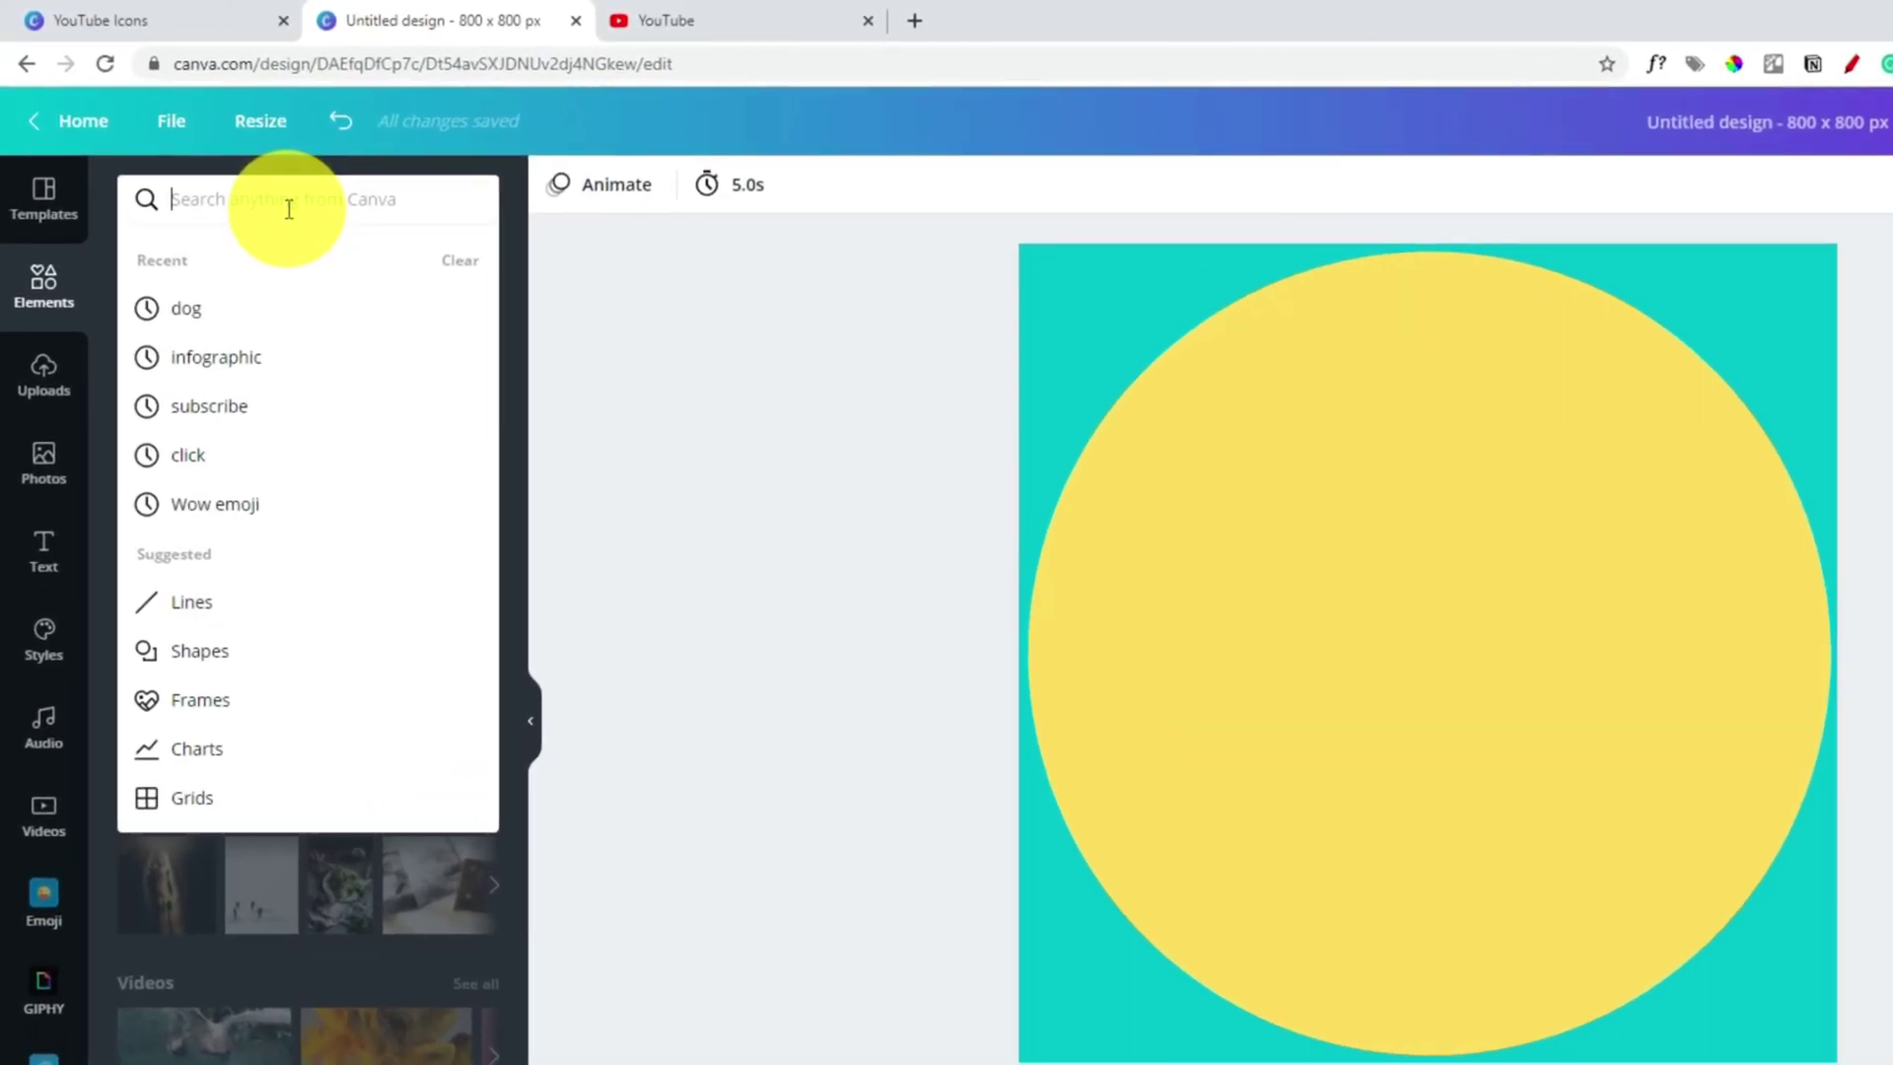
text(DOG)
key(Return)
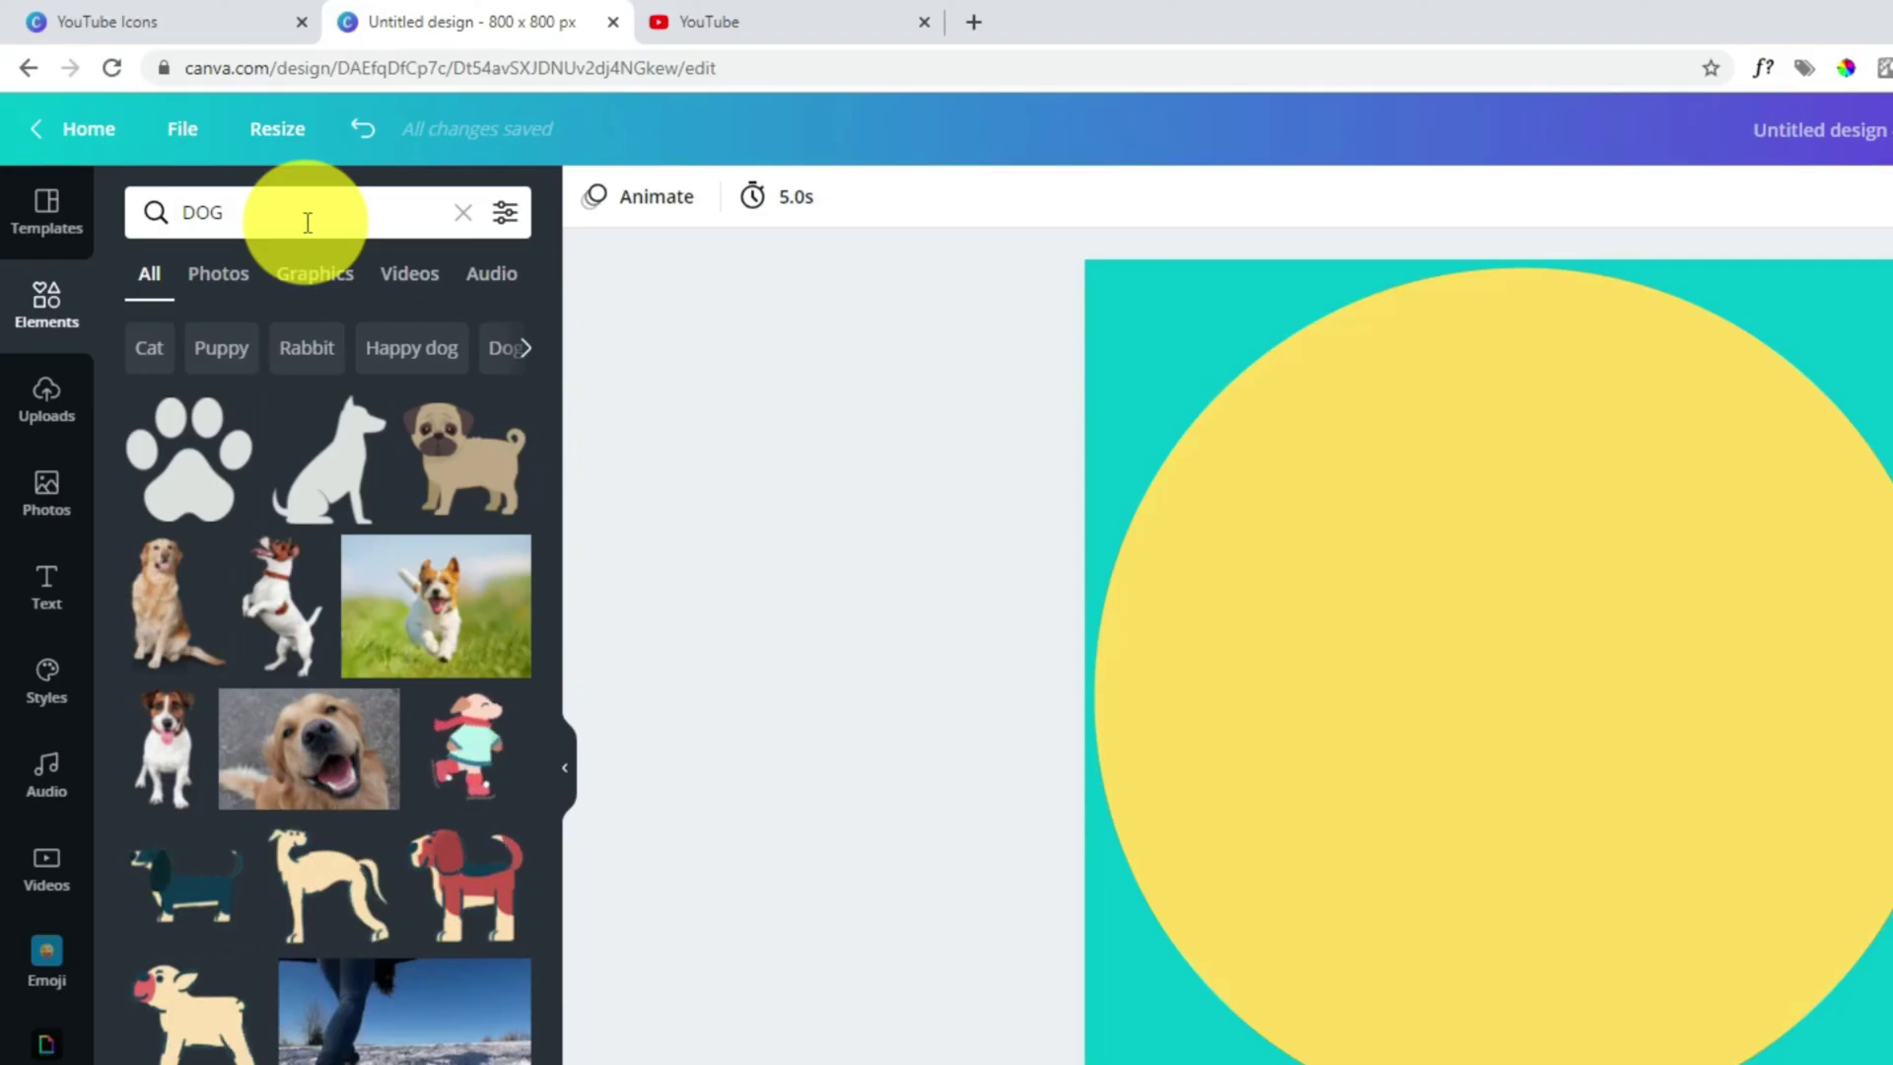
click(504, 212)
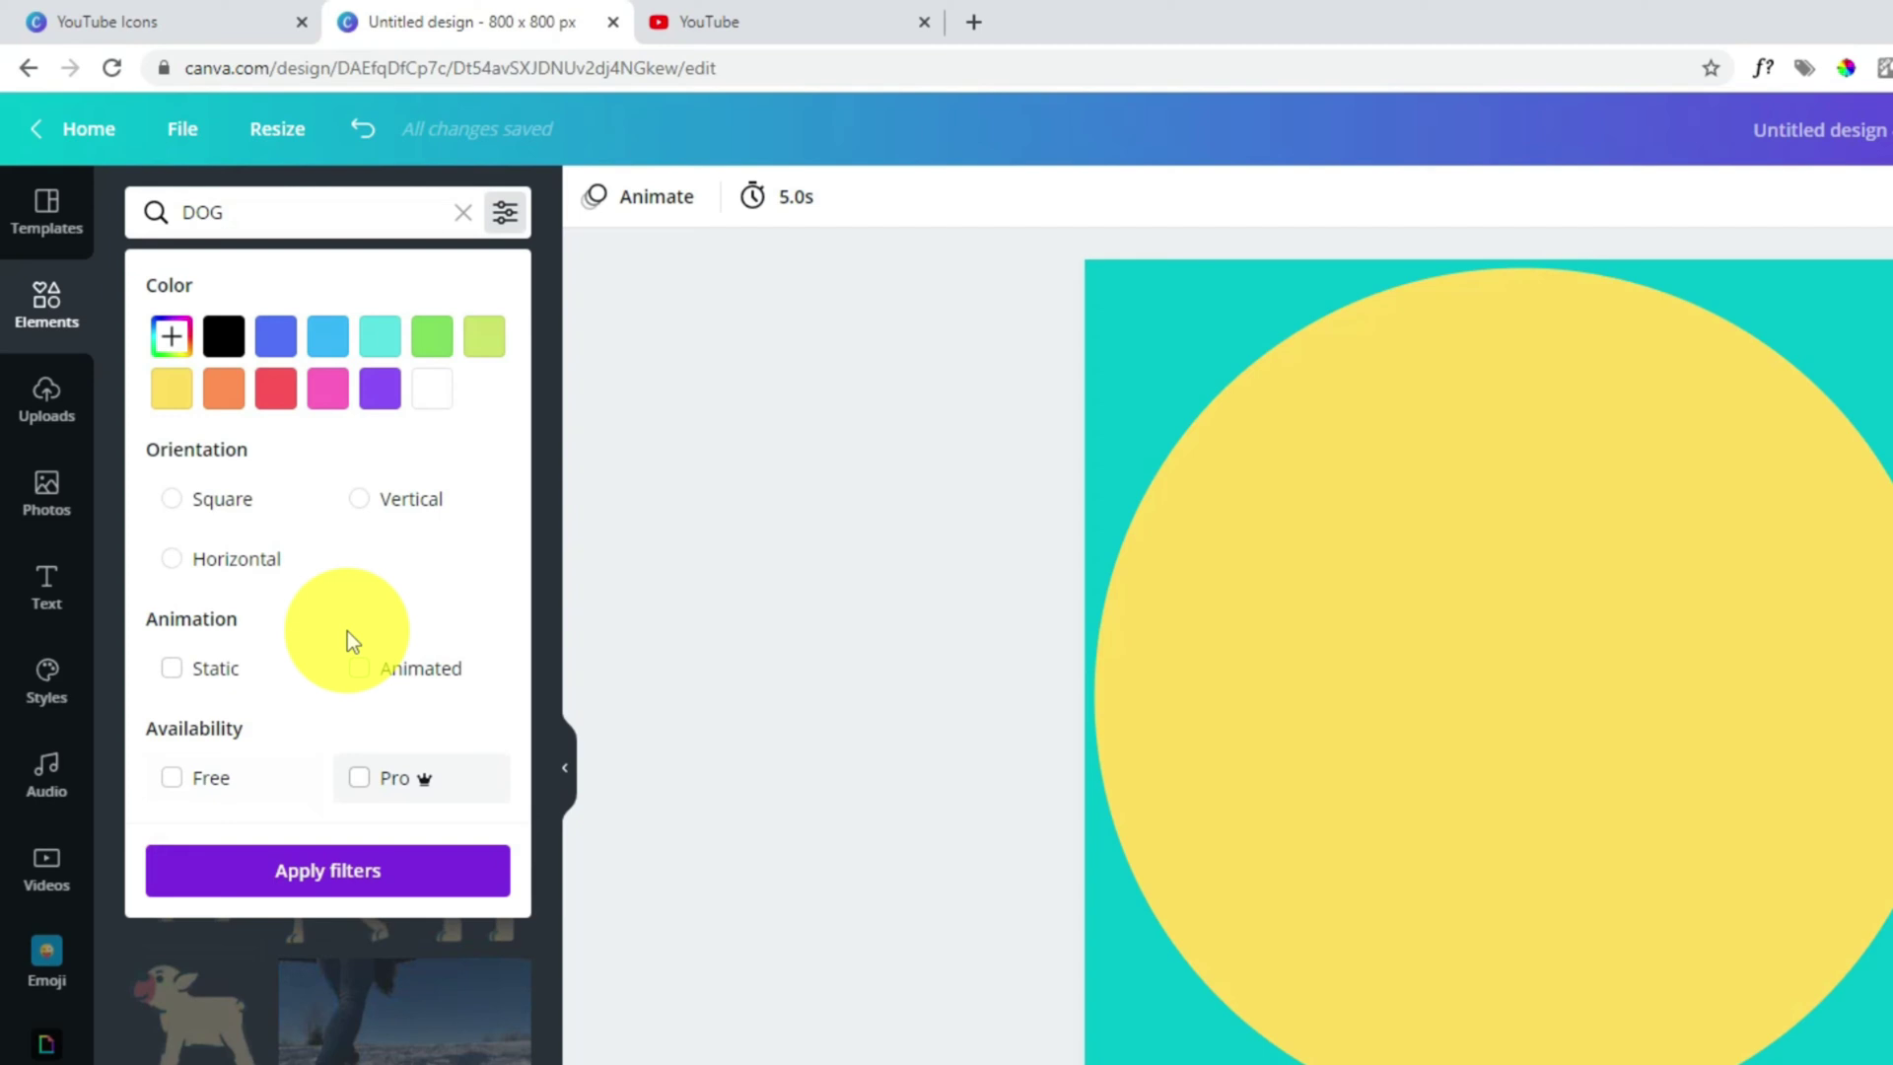
click(213, 668)
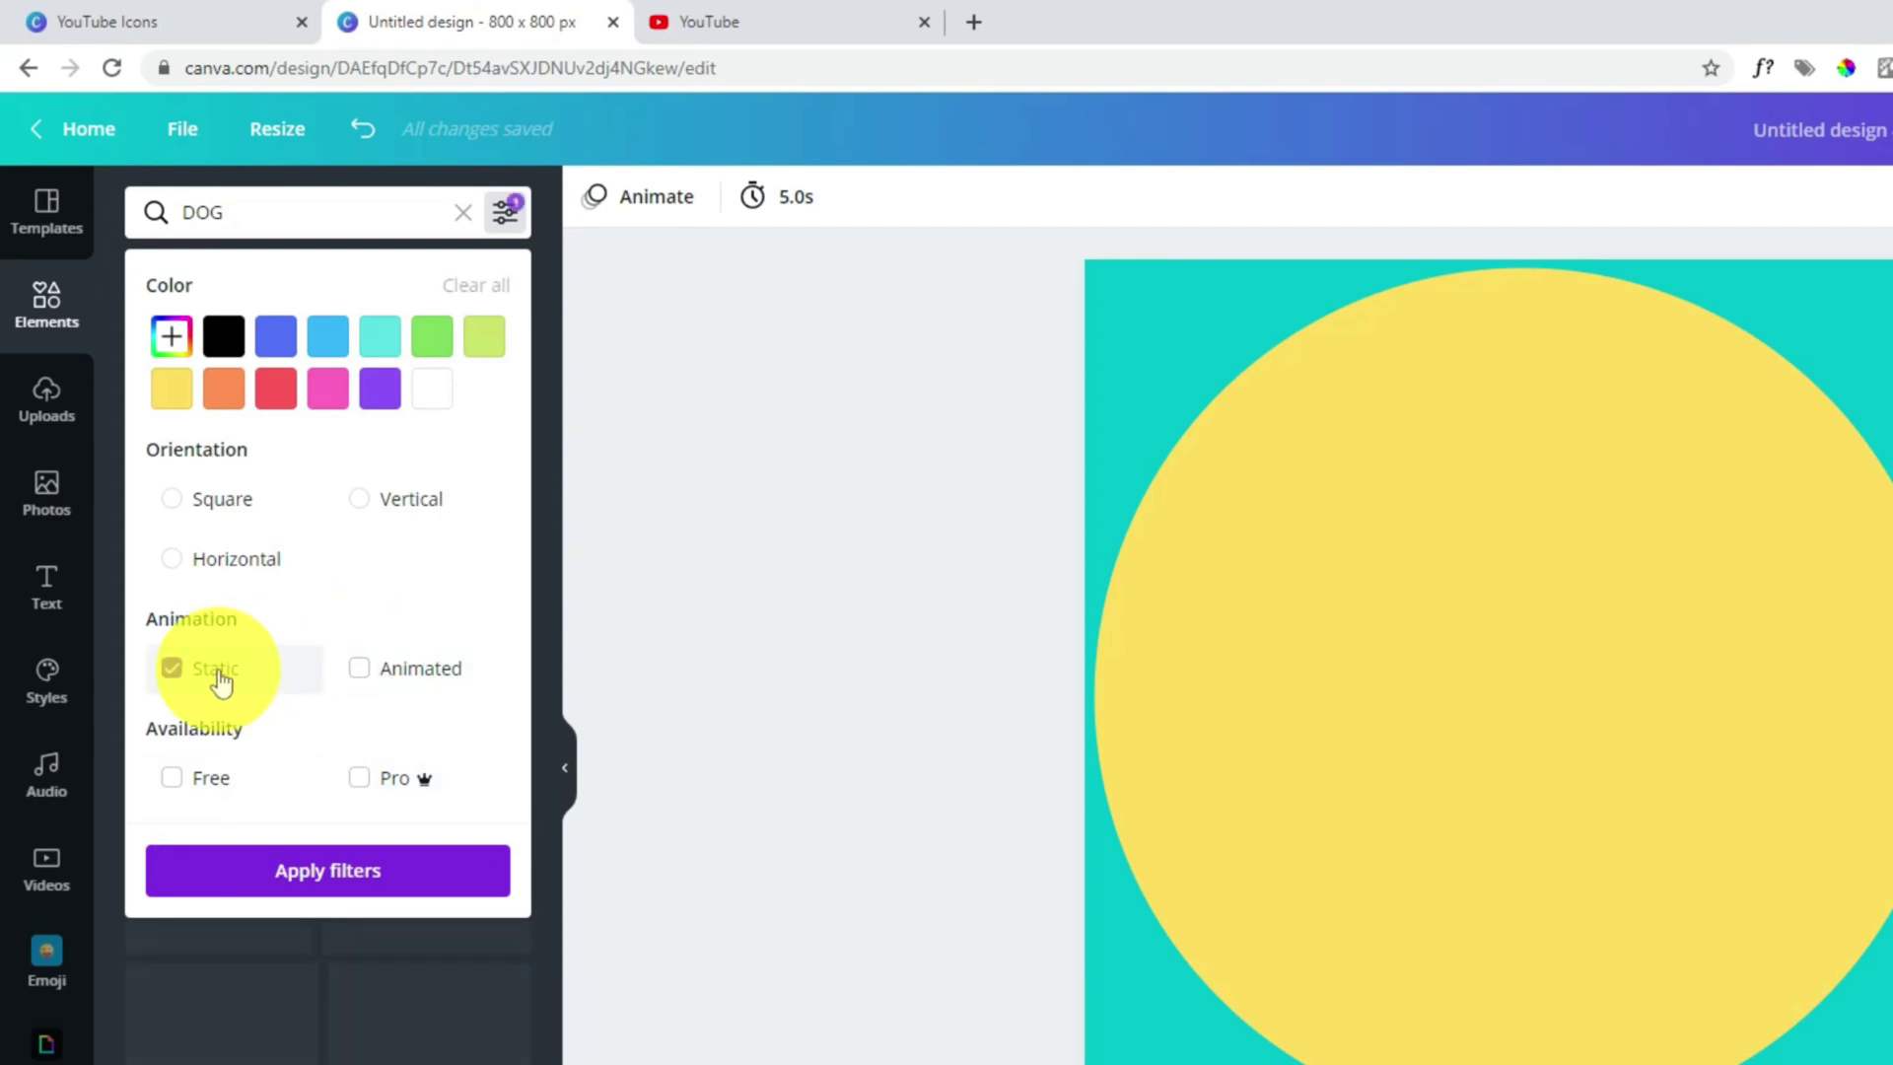
click(418, 884)
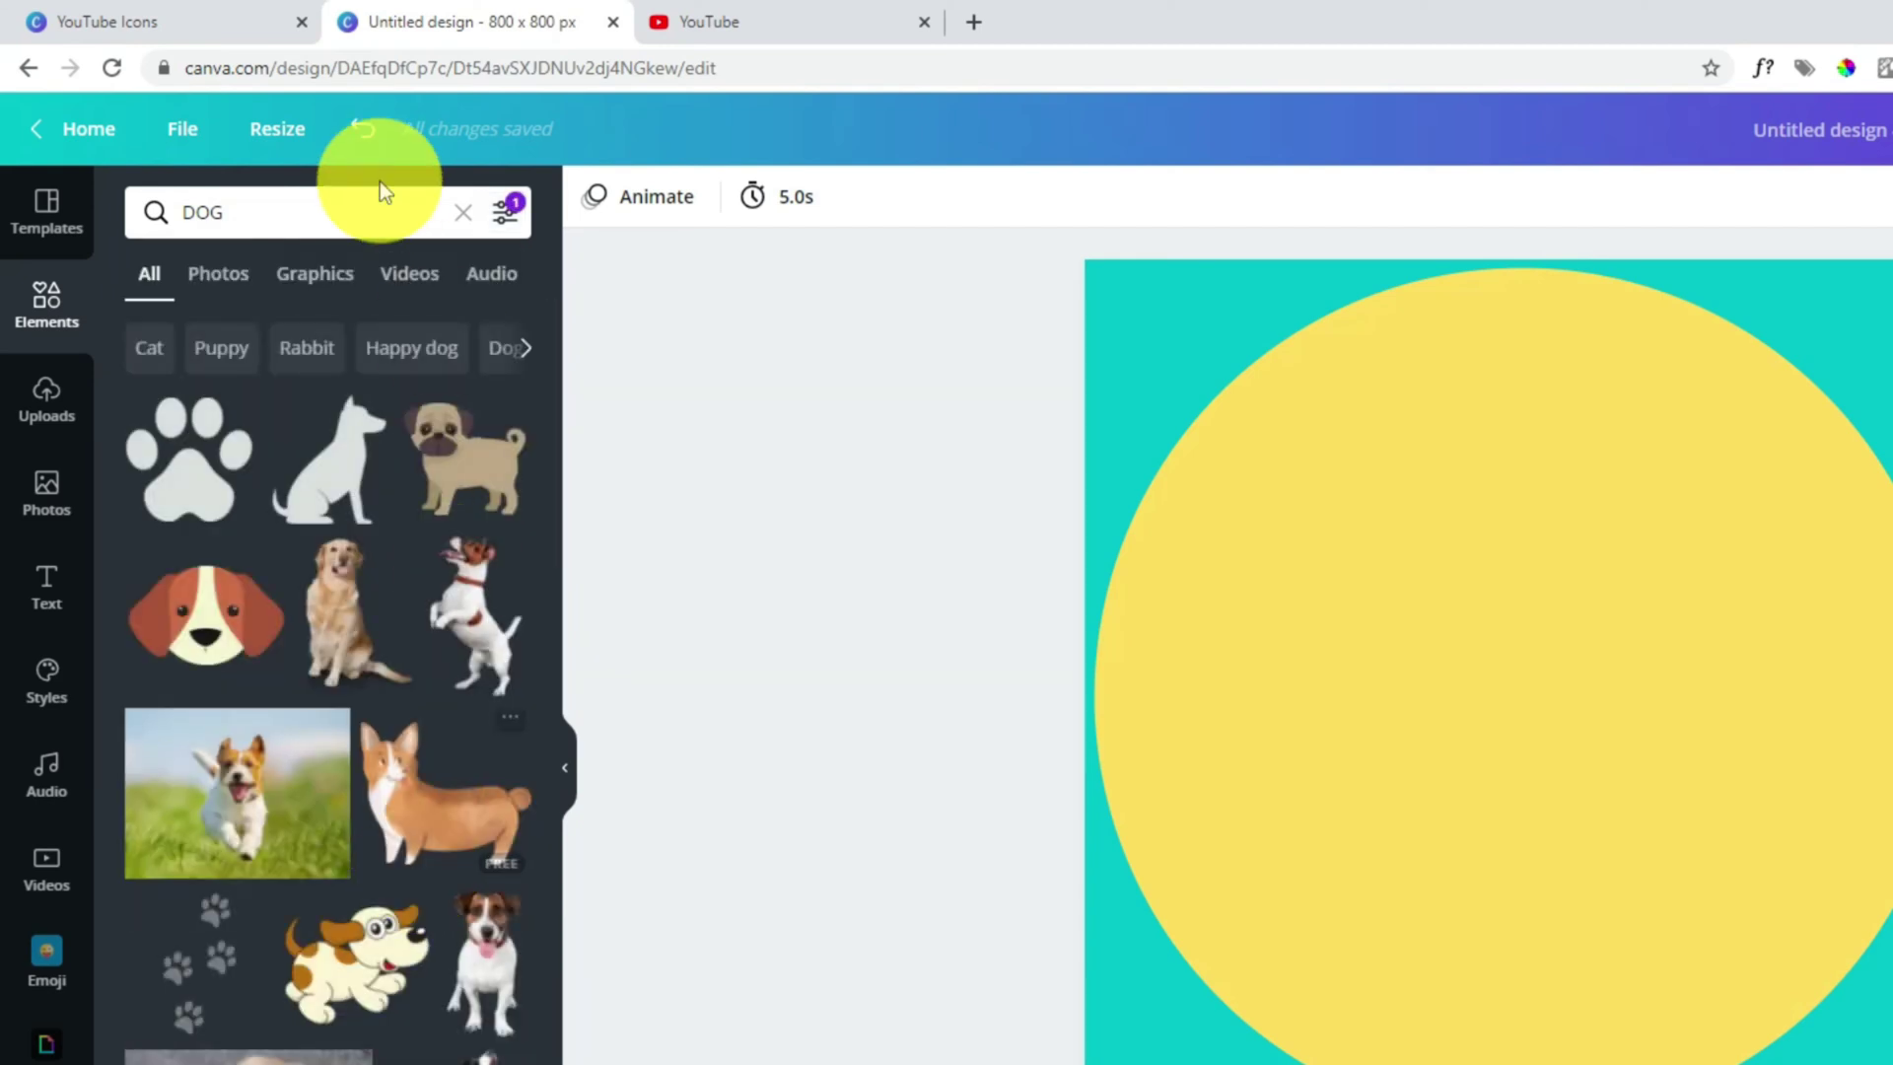
click(504, 210)
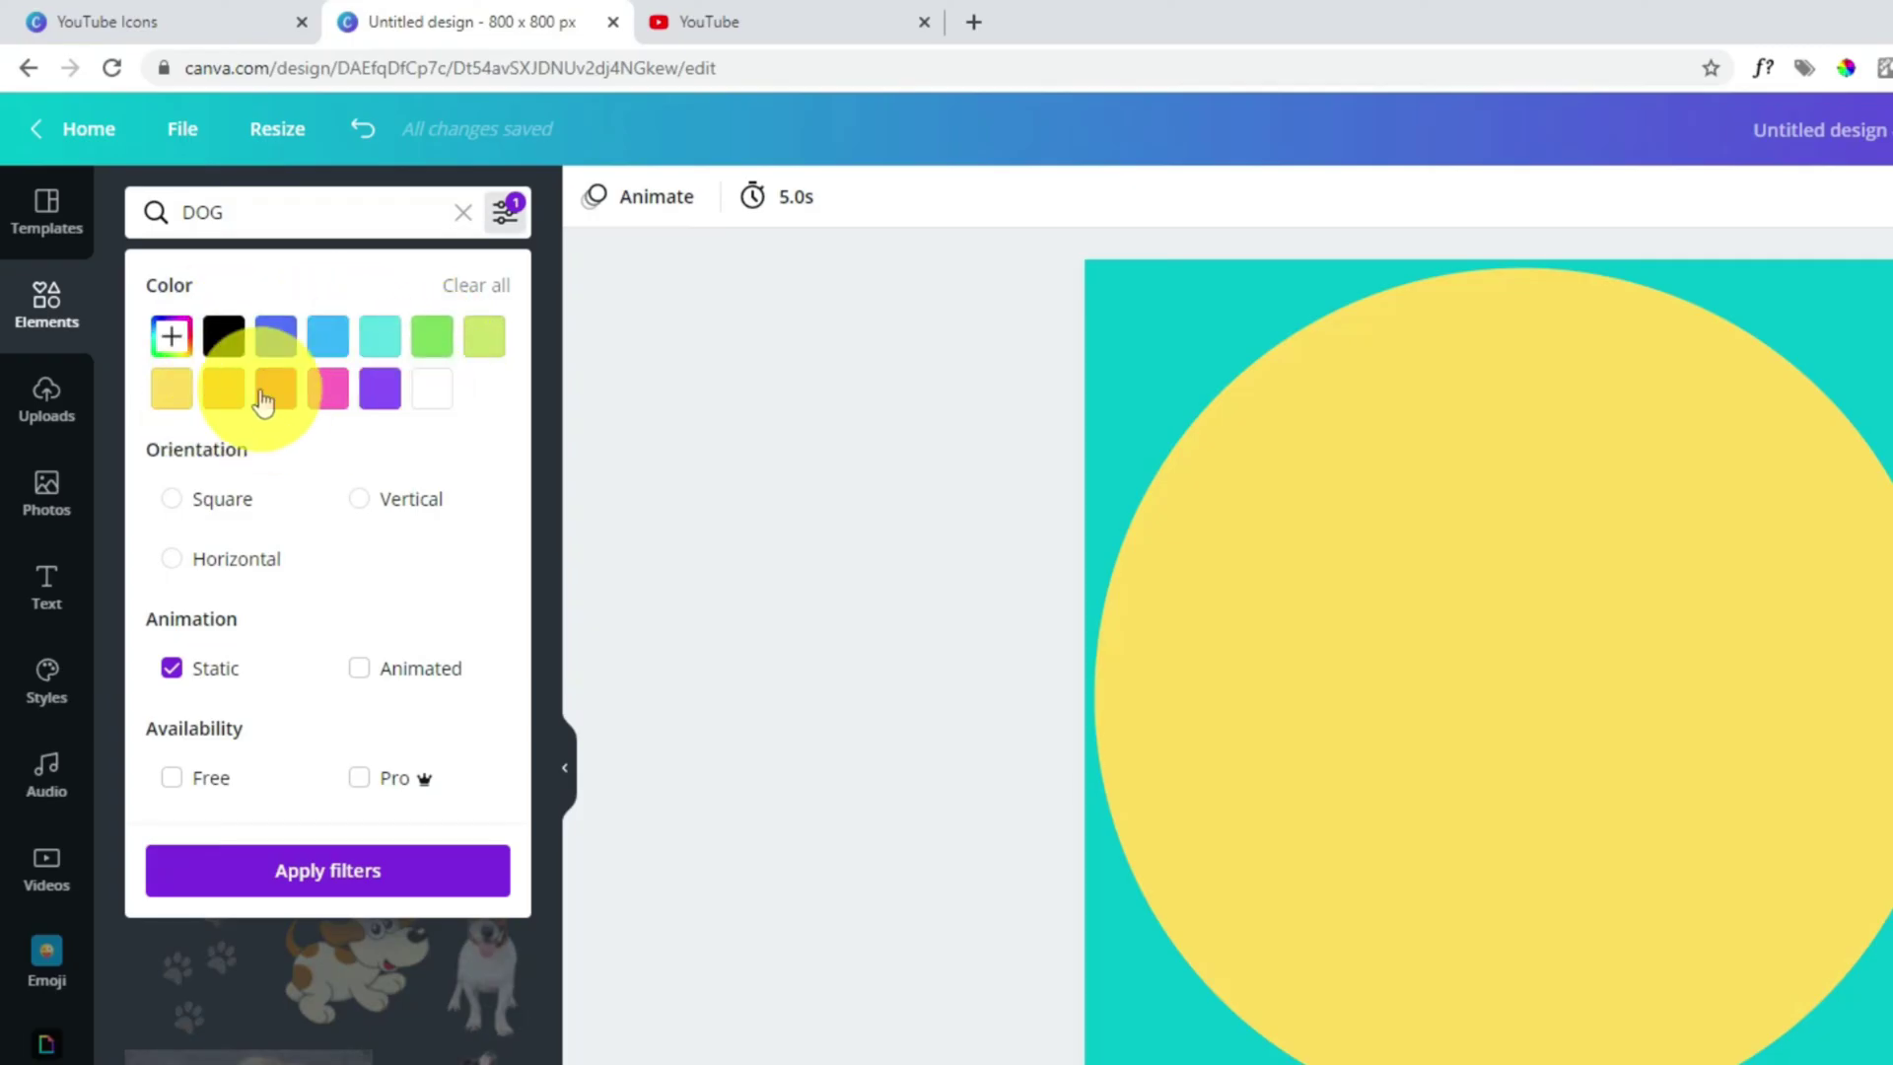
Add the French bulldog head graphic and enlarge it to fill the yellow circle.
click(510, 225)
scroll(307, 670, down, 5)
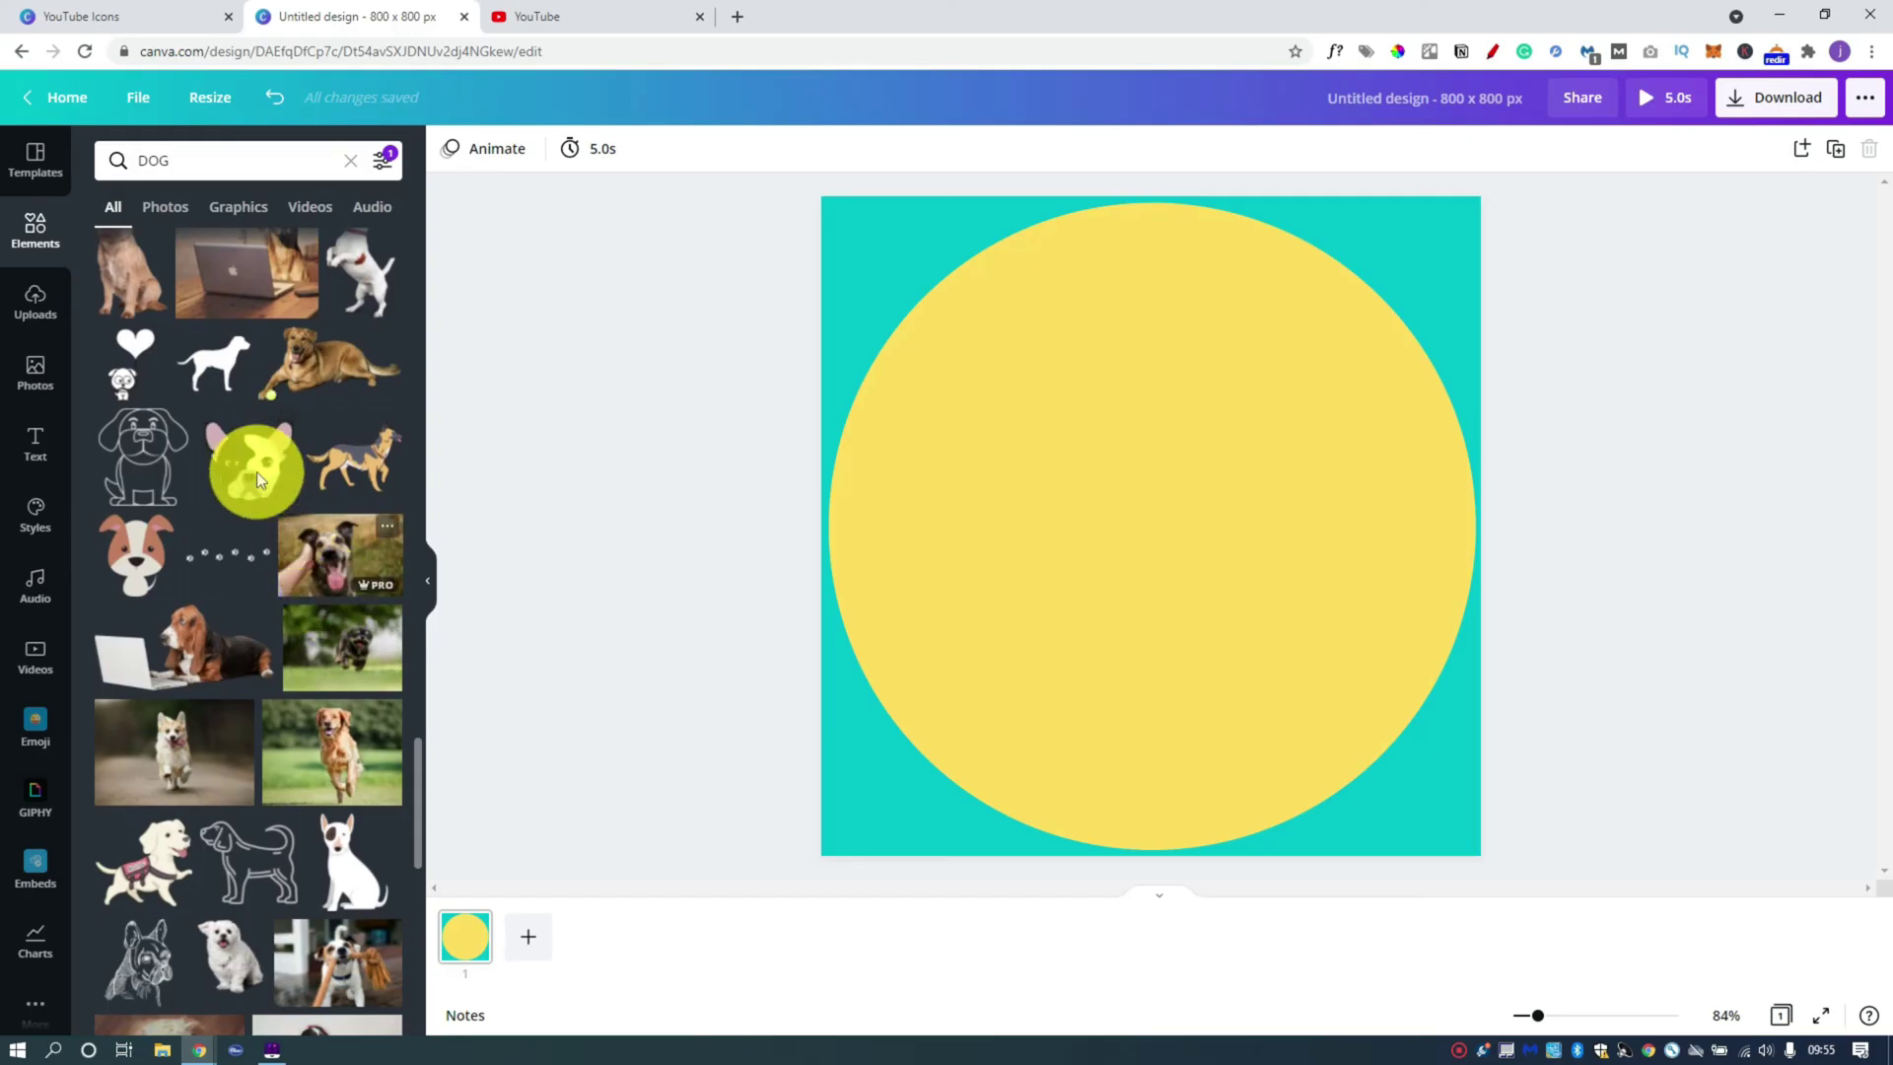
click(246, 455)
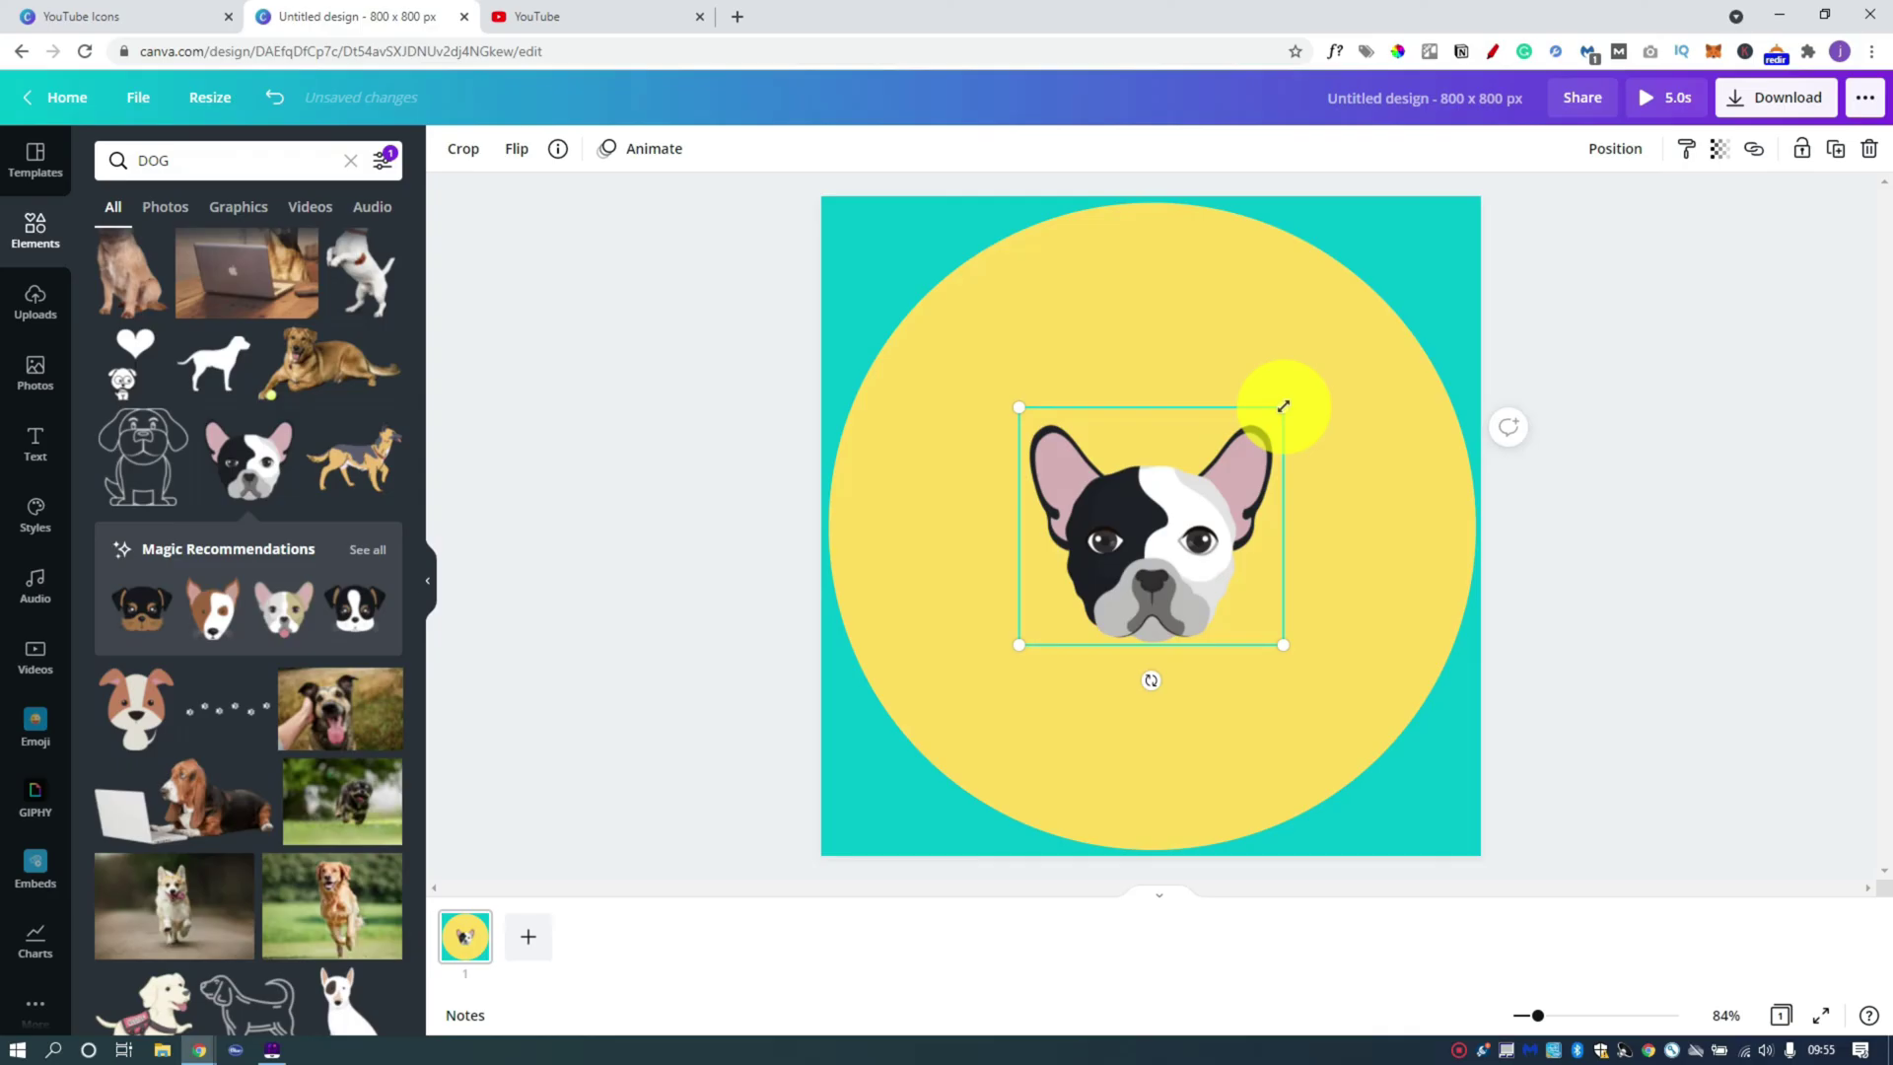
drag(1284, 406, 1570, 150)
drag(1170, 435, 1081, 561)
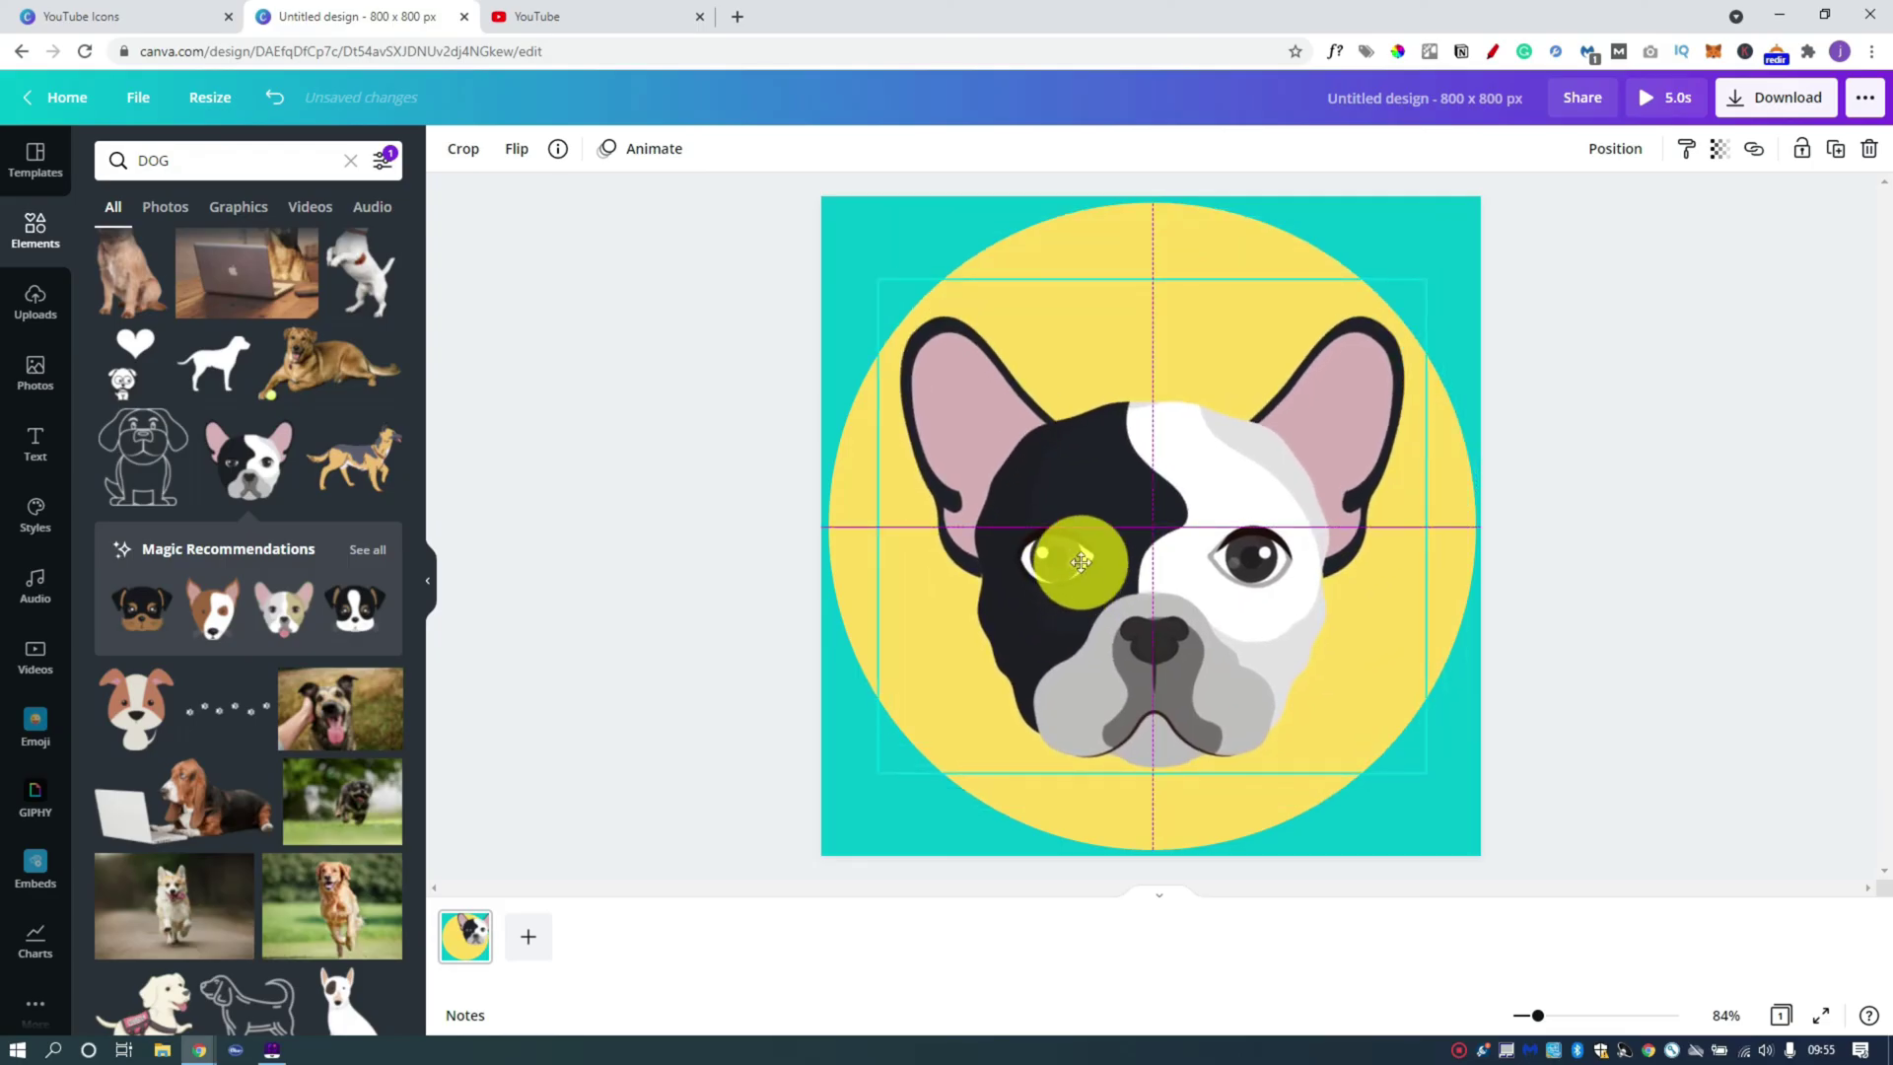
Centre the bulldog head on the page using the centre guides.
drag(1081, 562, 1081, 561)
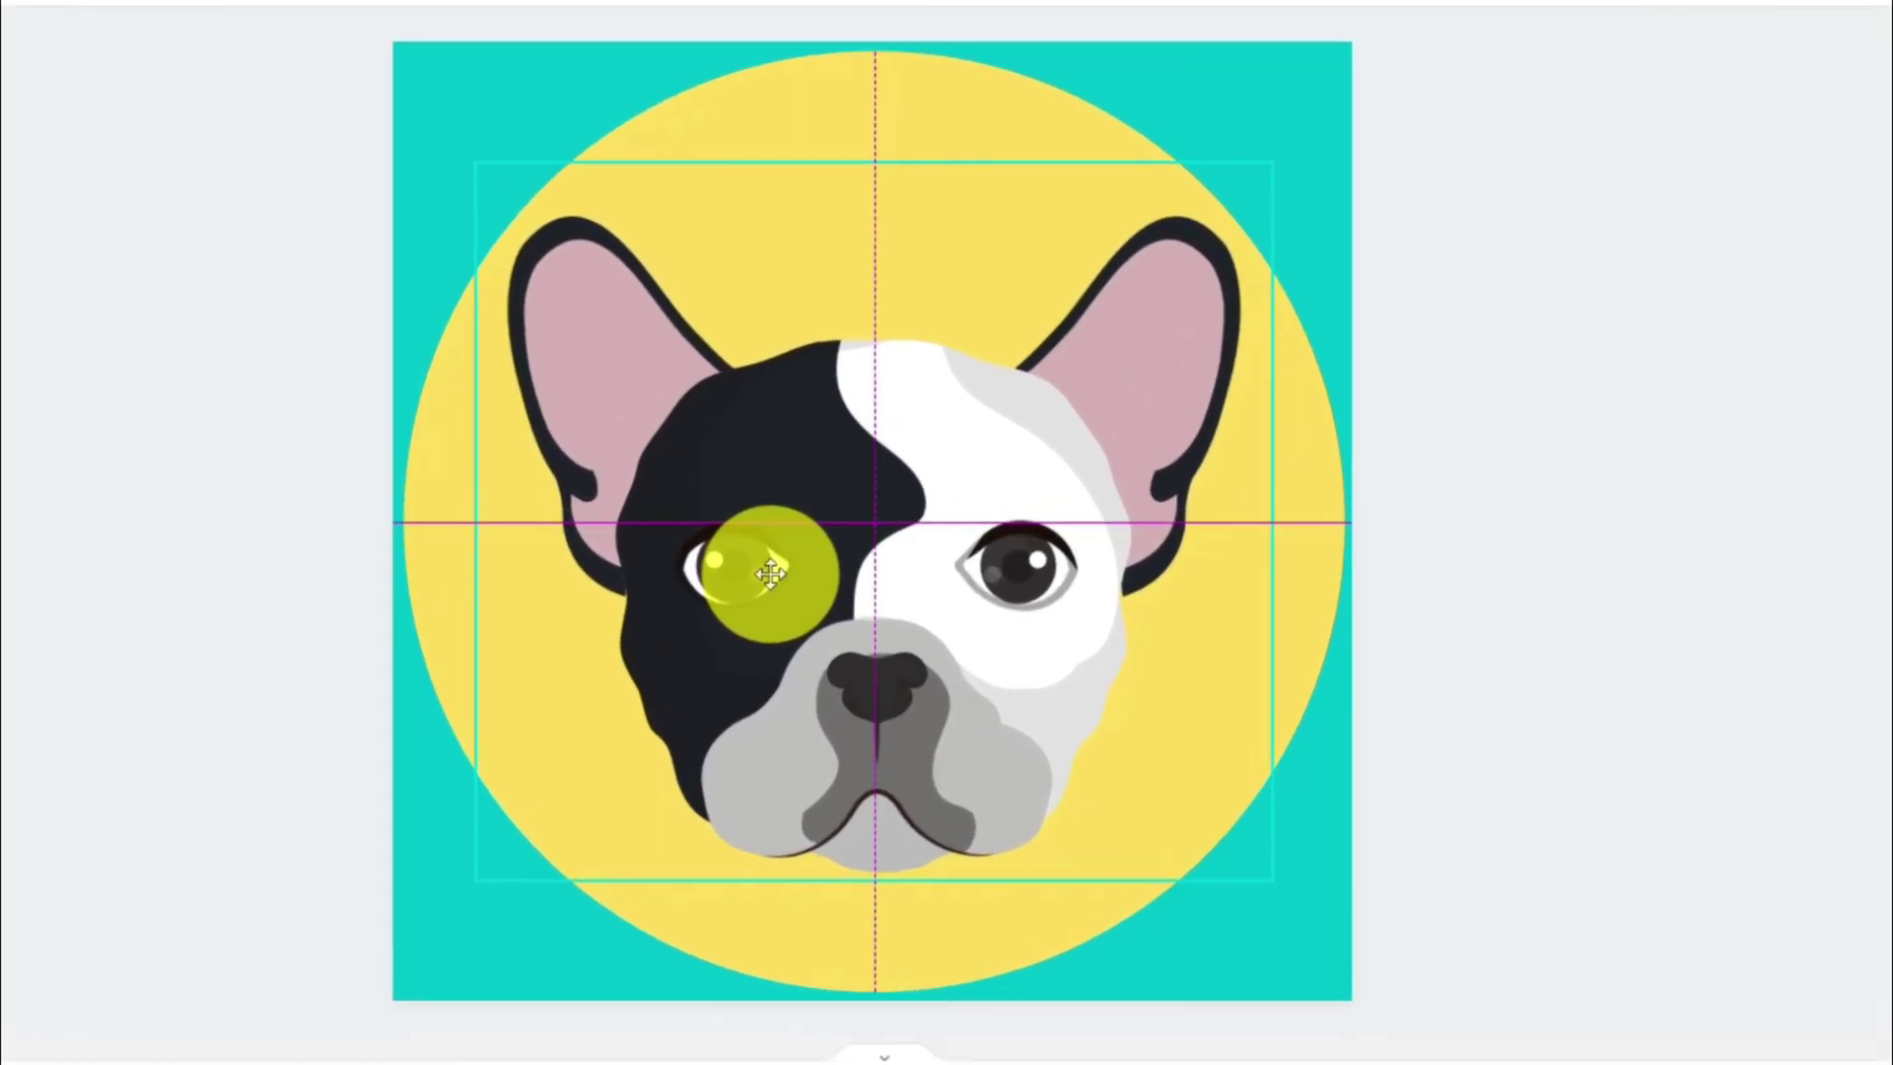
drag(772, 572, 756, 573)
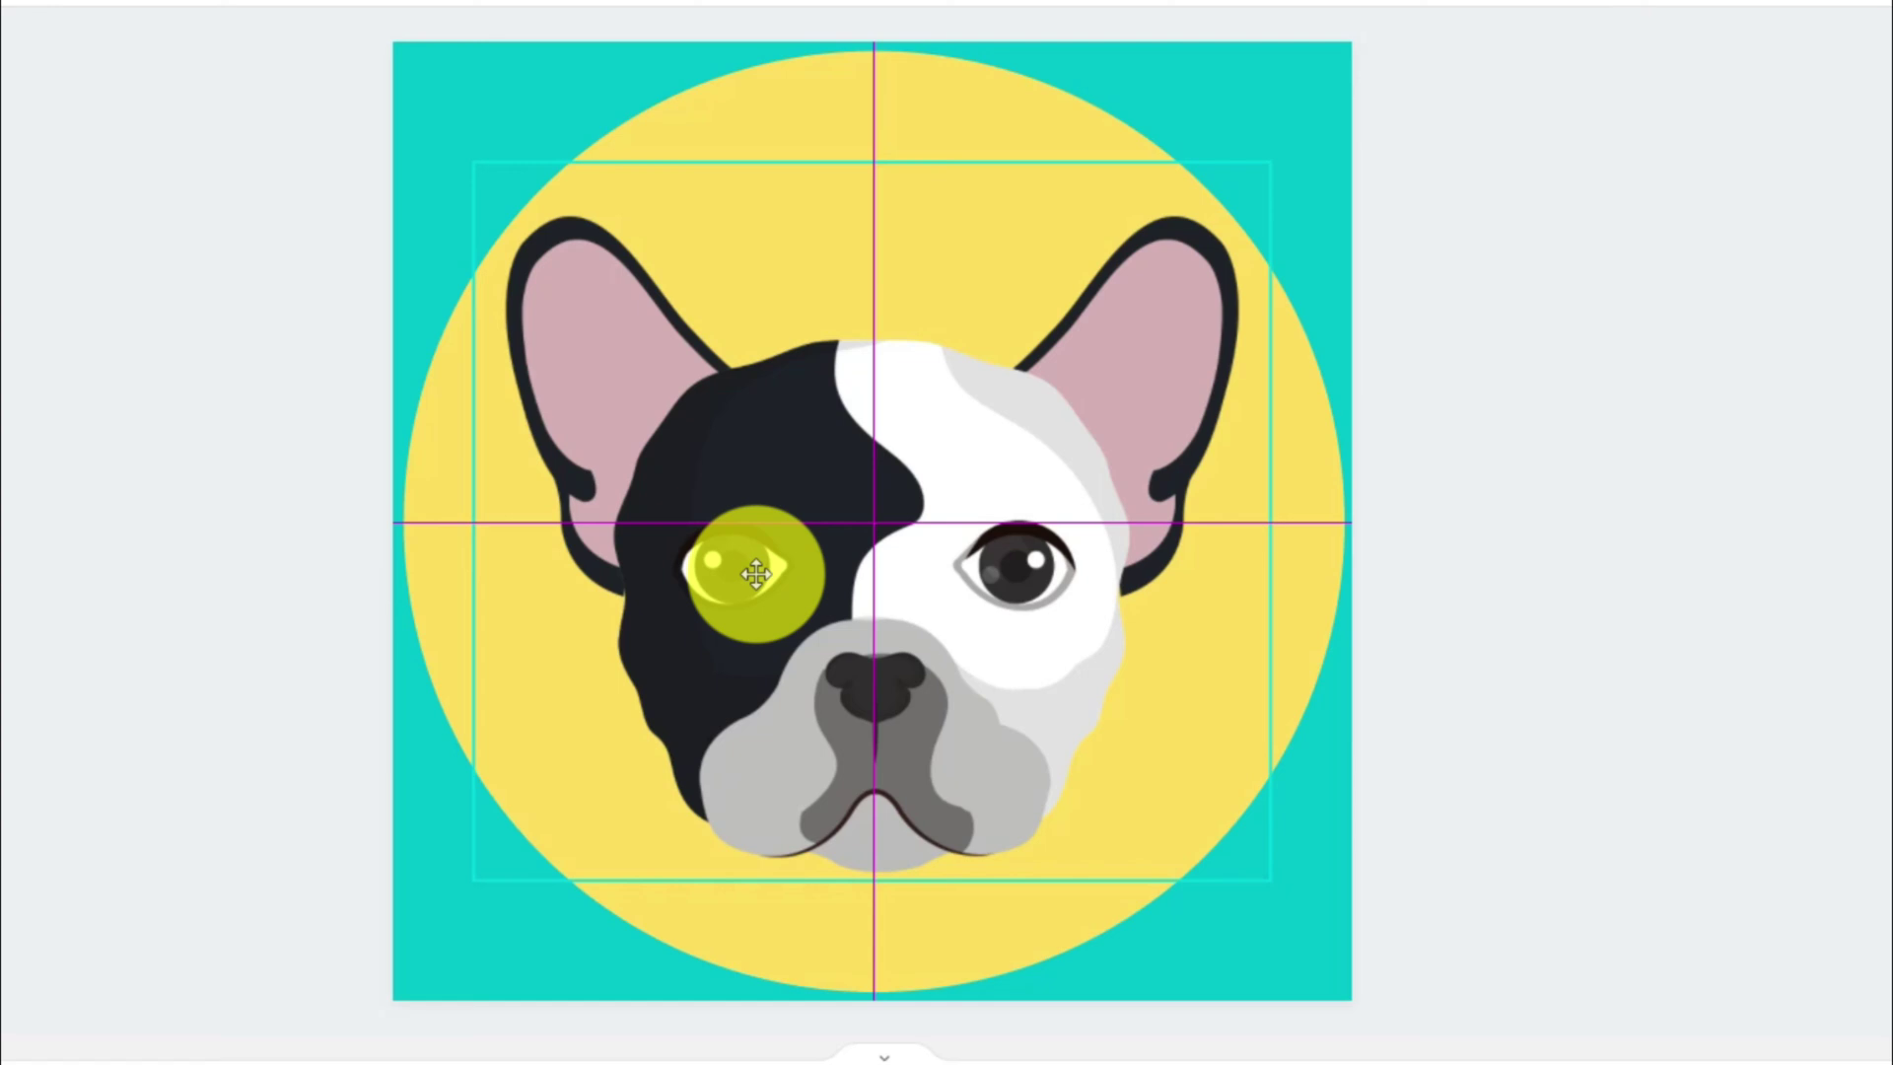
drag(756, 573, 756, 573)
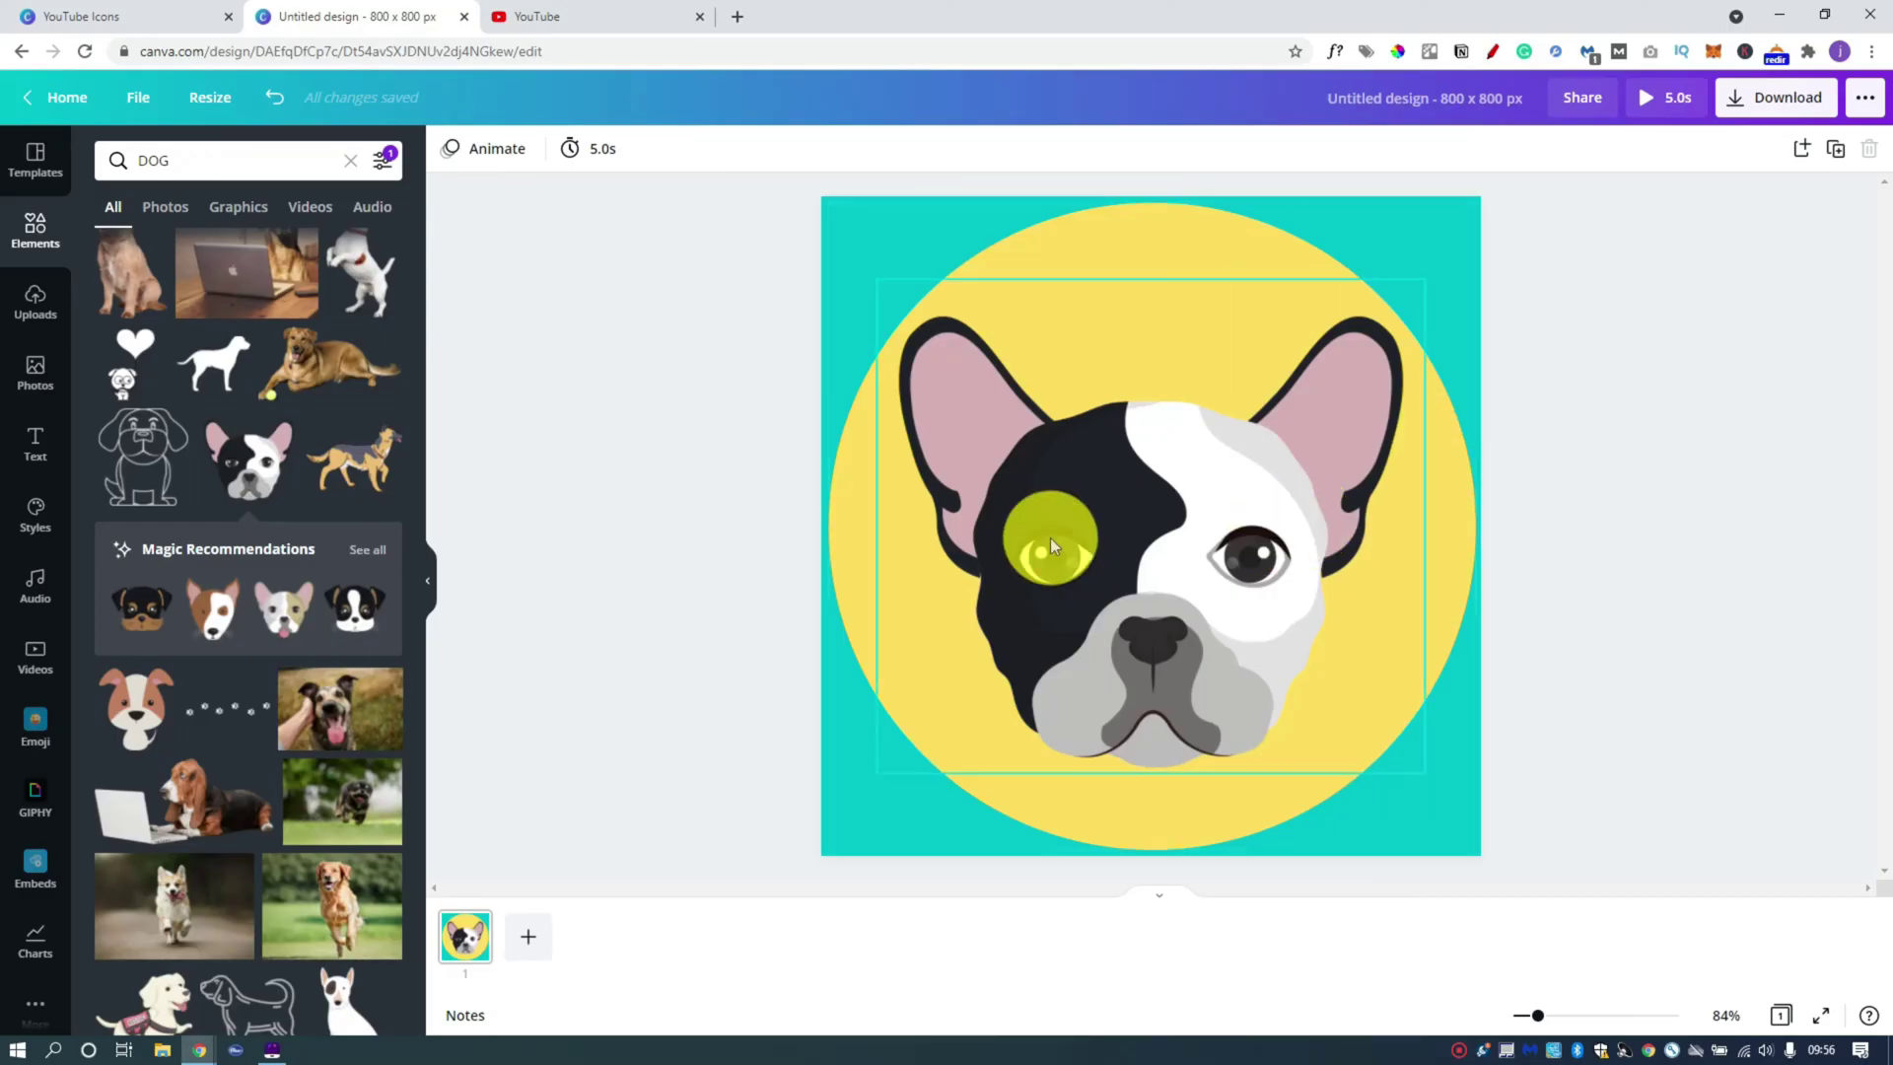
click(1304, 538)
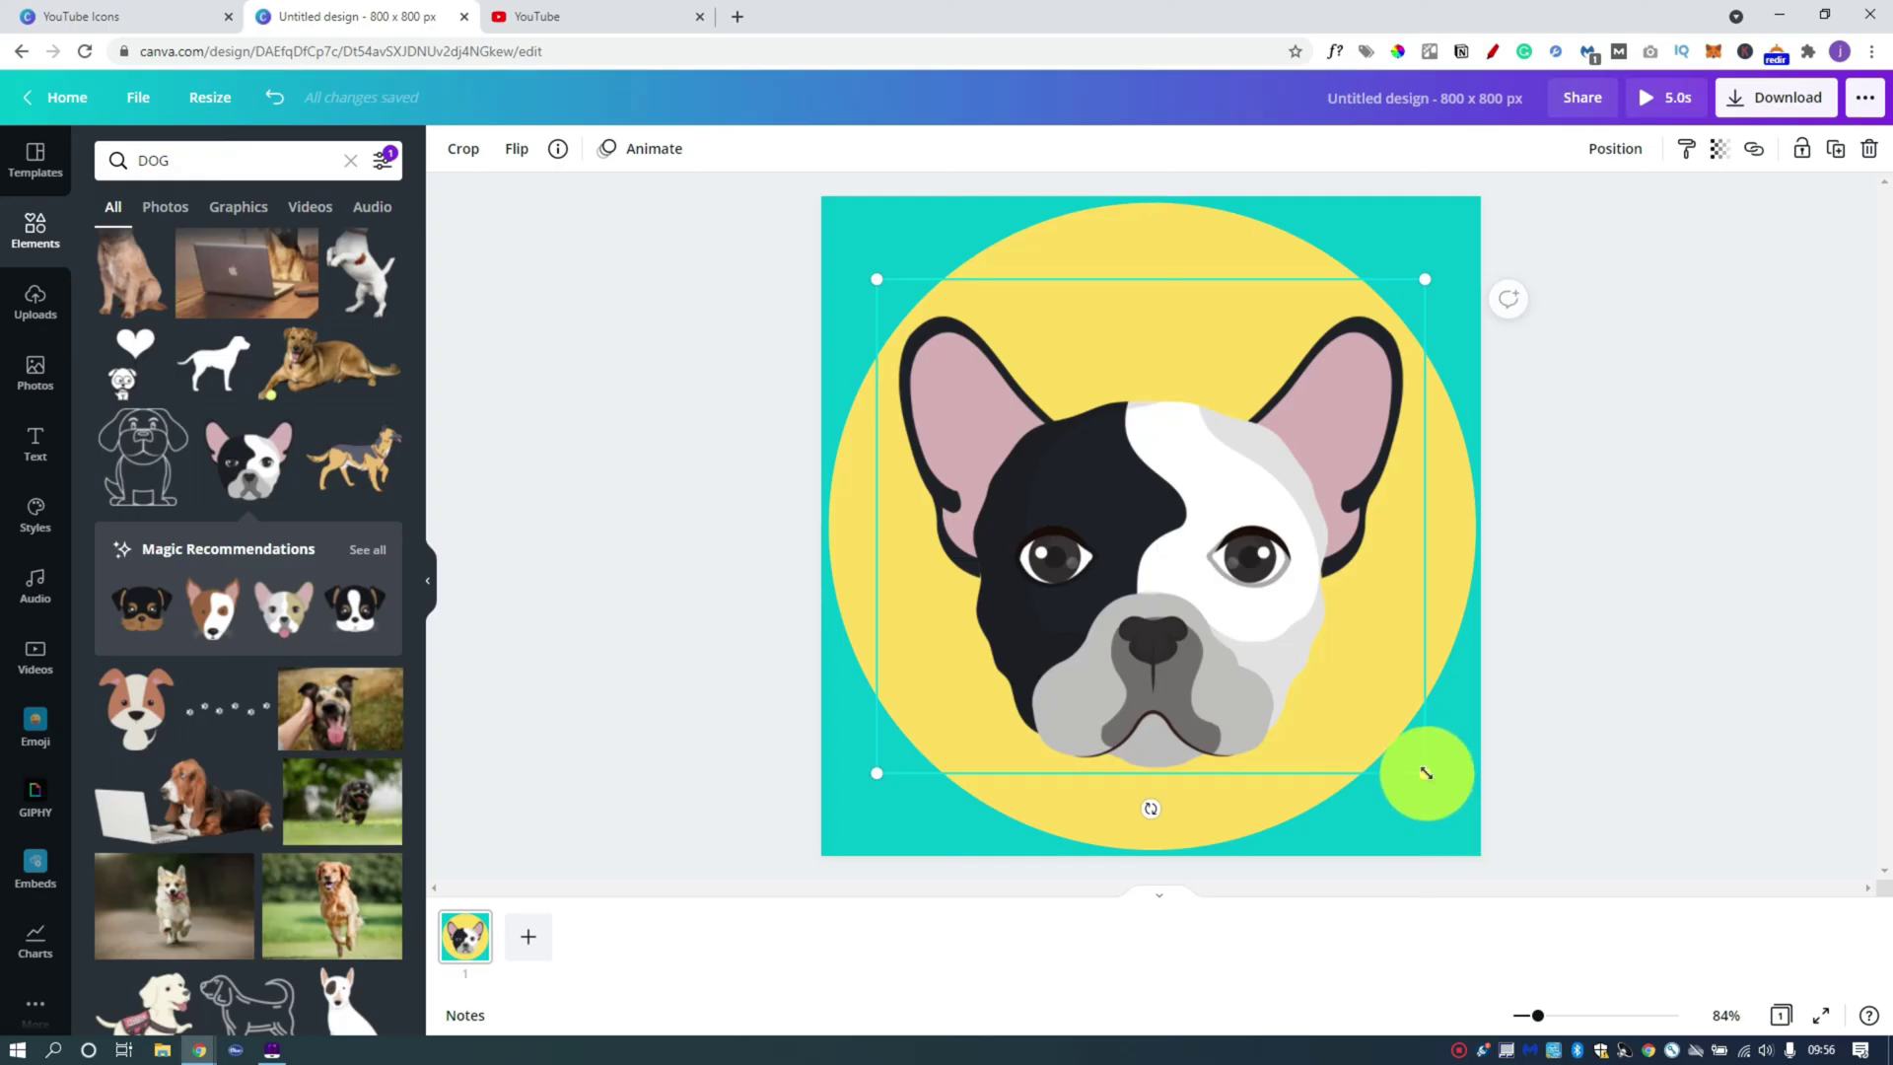
Switch to YouTube and scroll through the home feed.
click(621, 16)
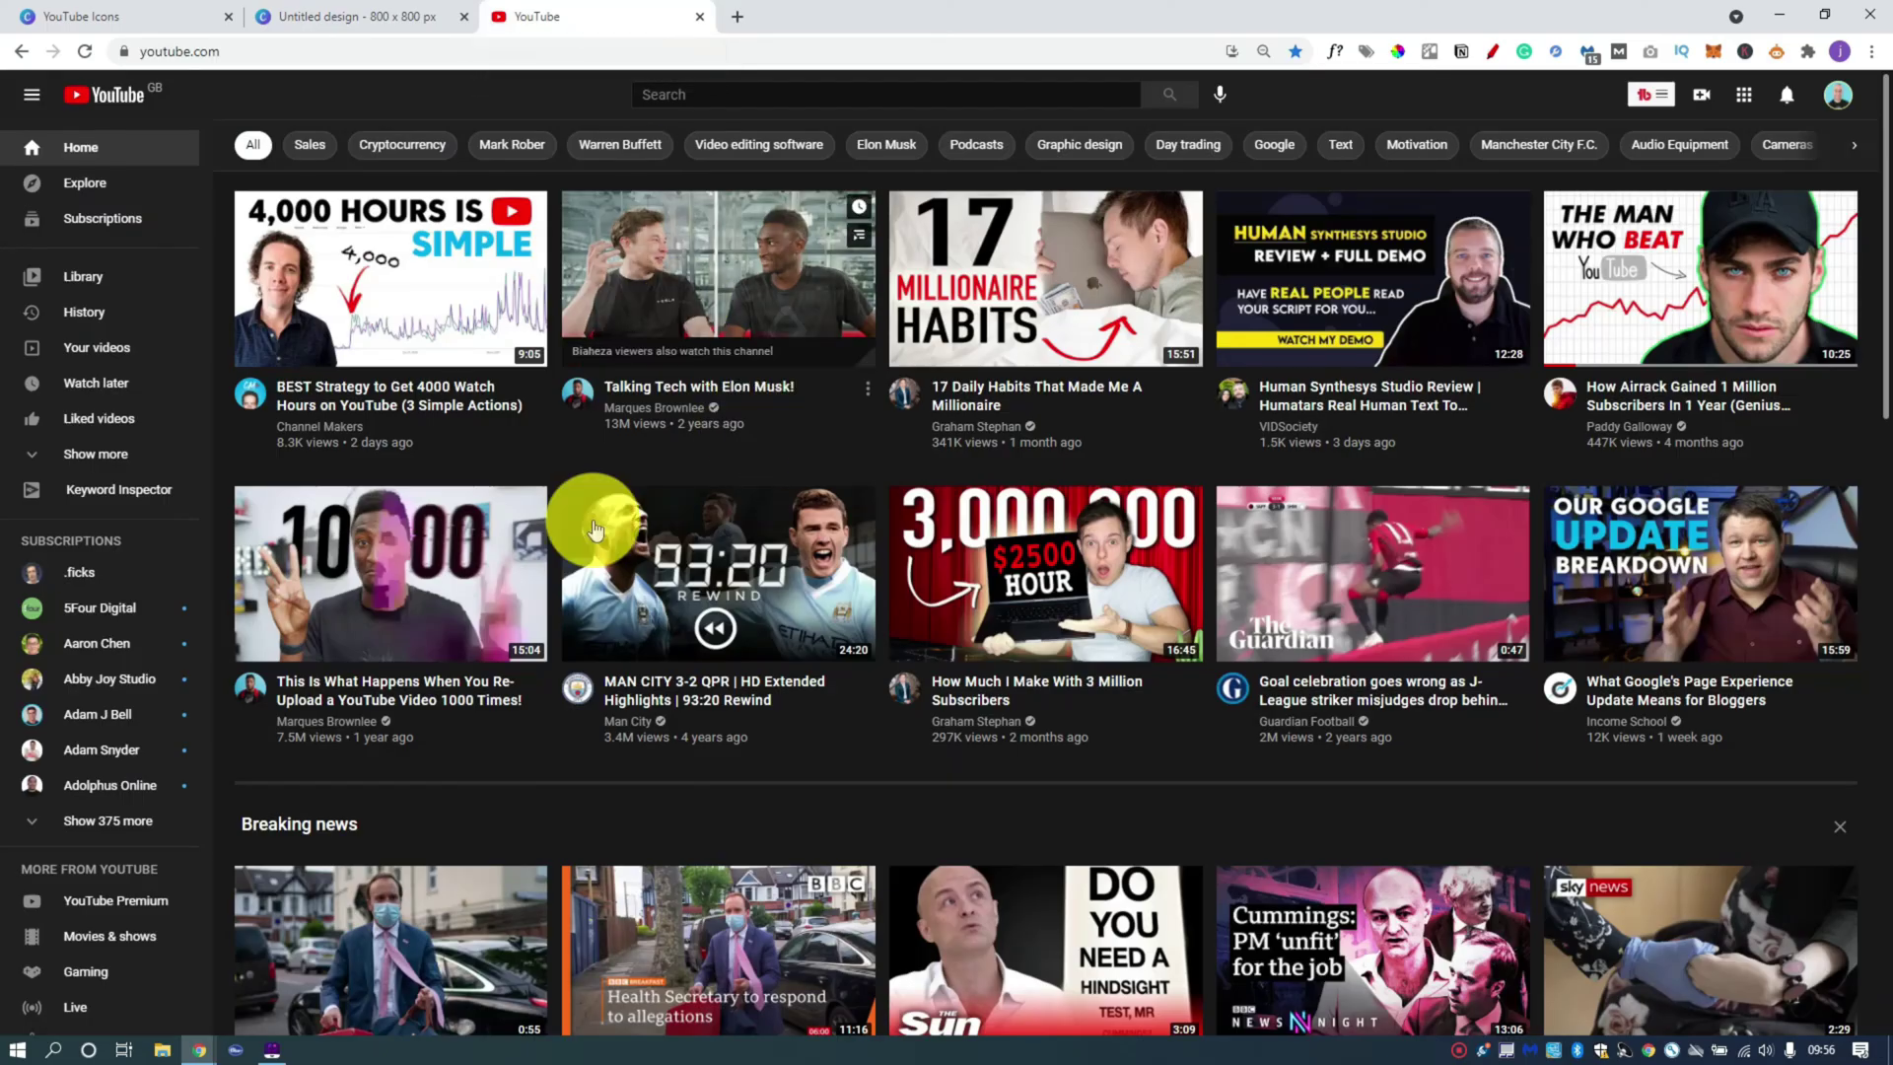
scroll(888, 453, down, 3)
scroll(920, 483, down, 3)
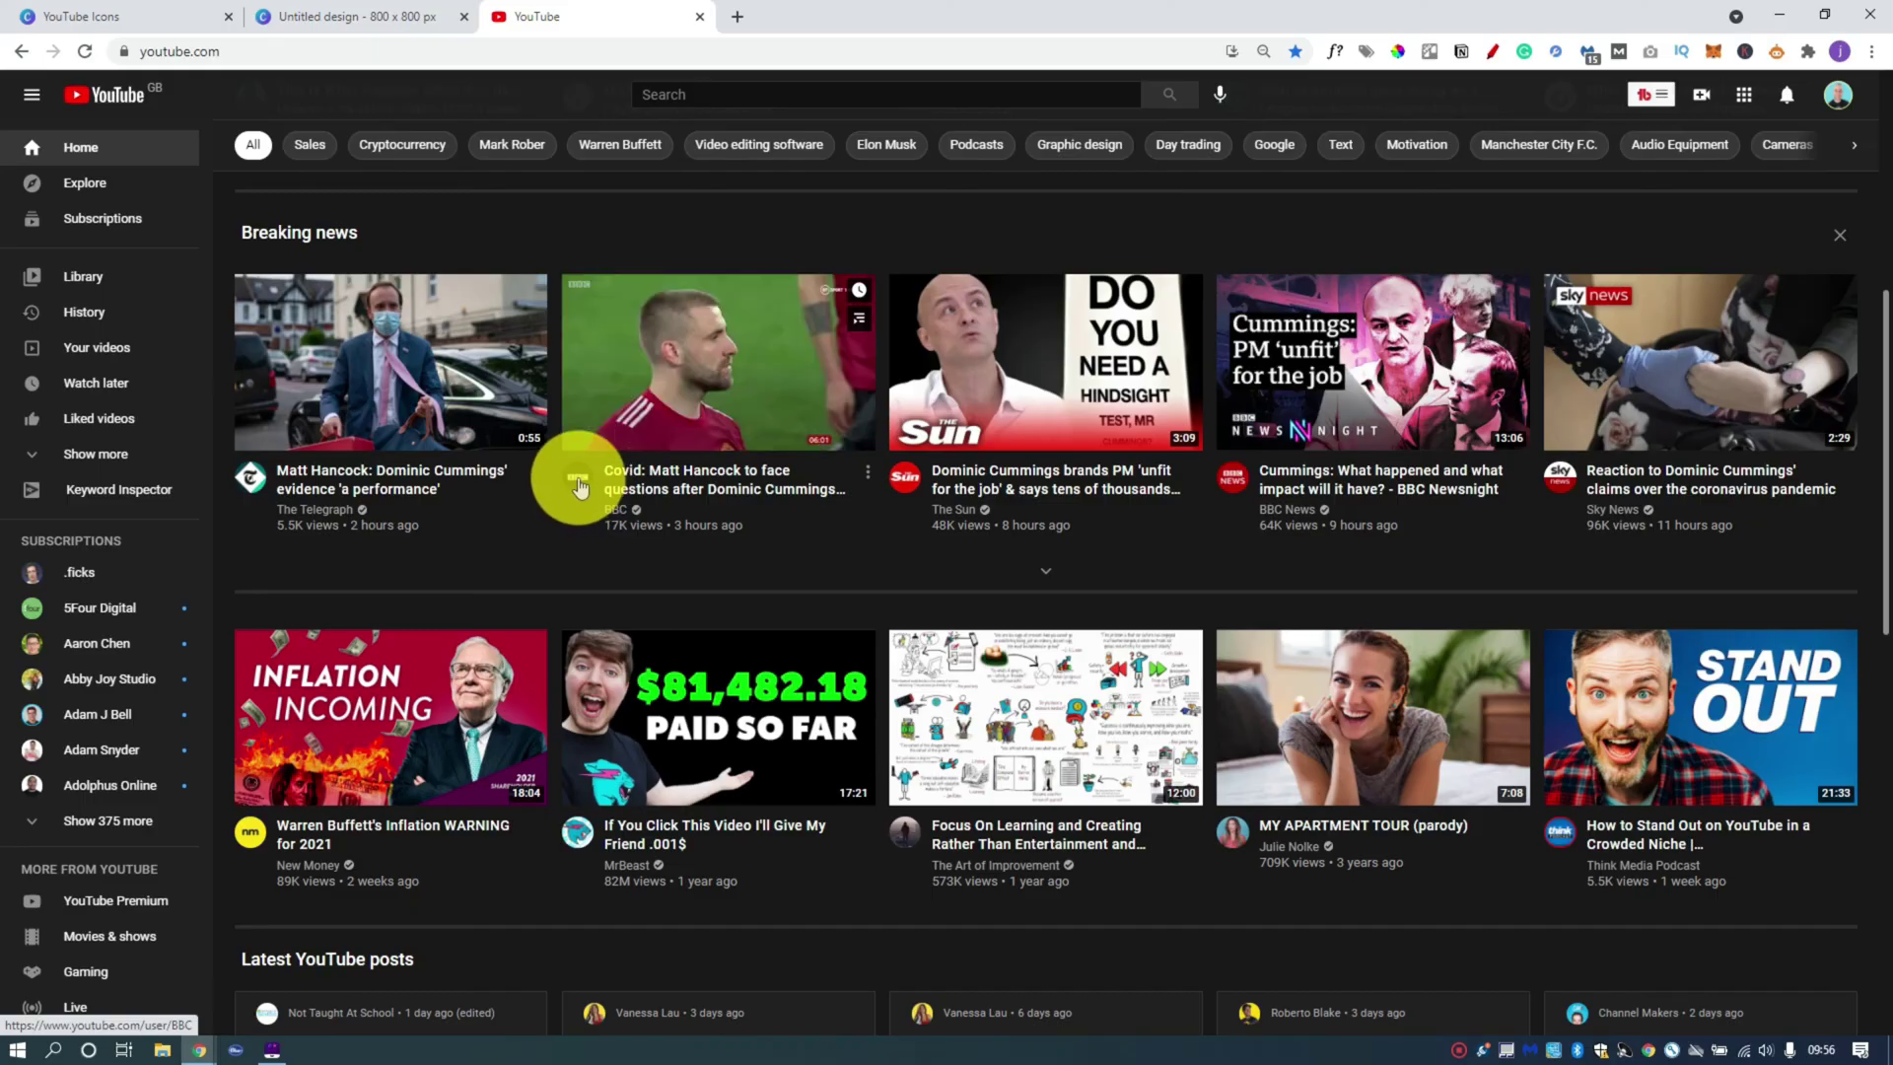
scroll(580, 473, down, 1)
scroll(571, 424, down, 1)
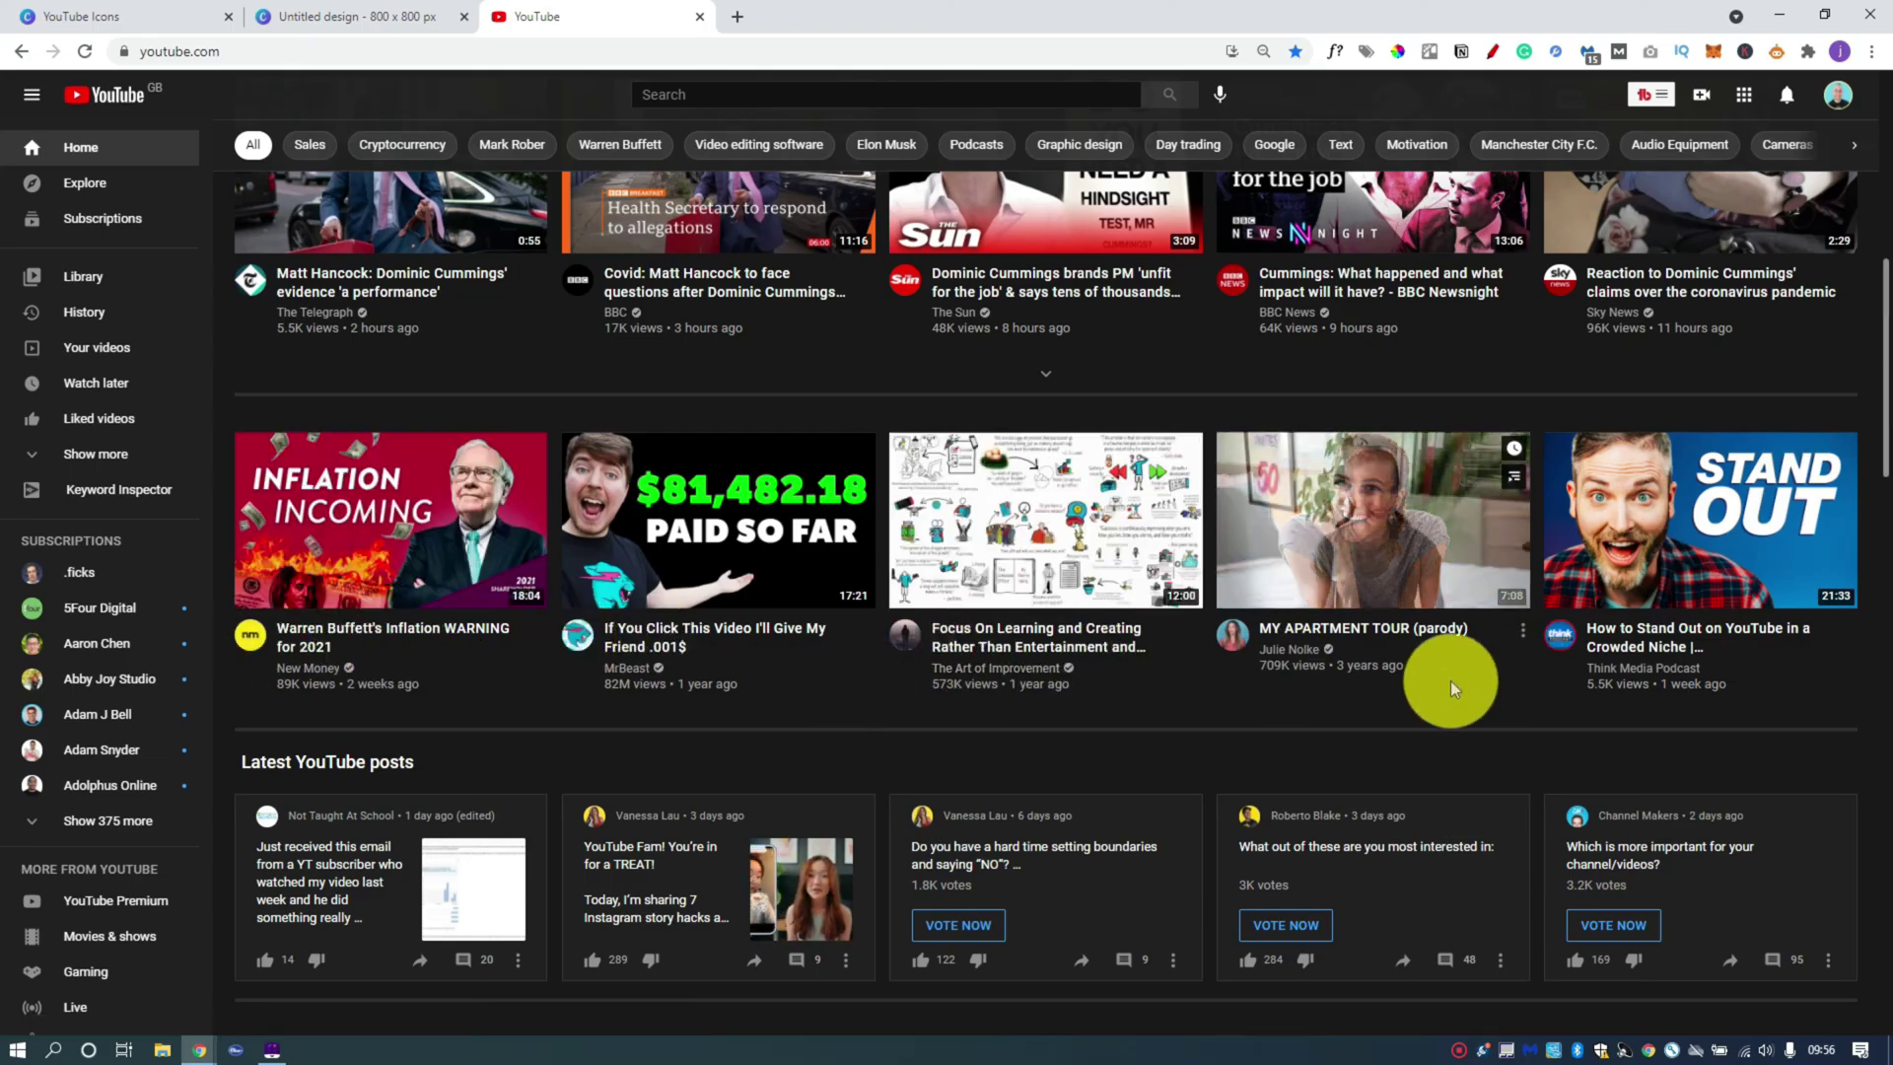
Back in the Canva design, download the icon as a PNG file.
click(374, 17)
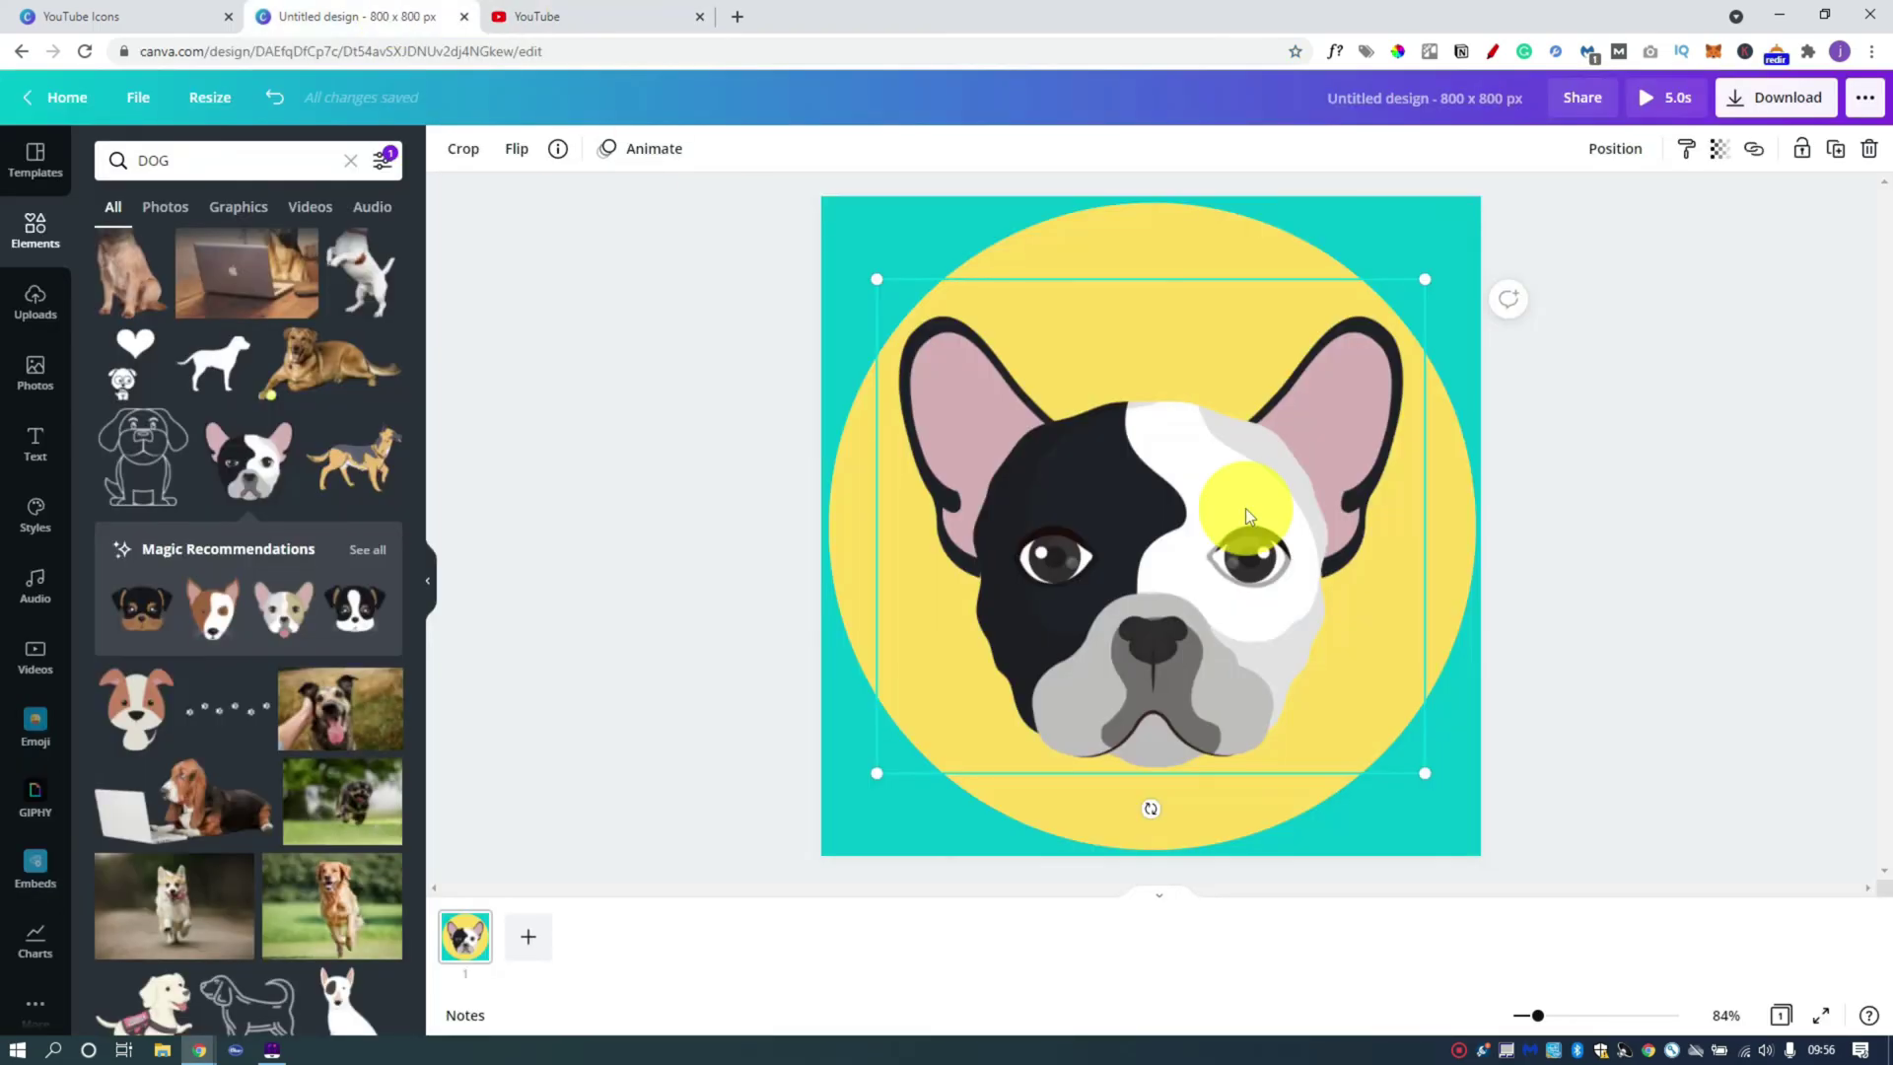
click(1702, 471)
click(1783, 90)
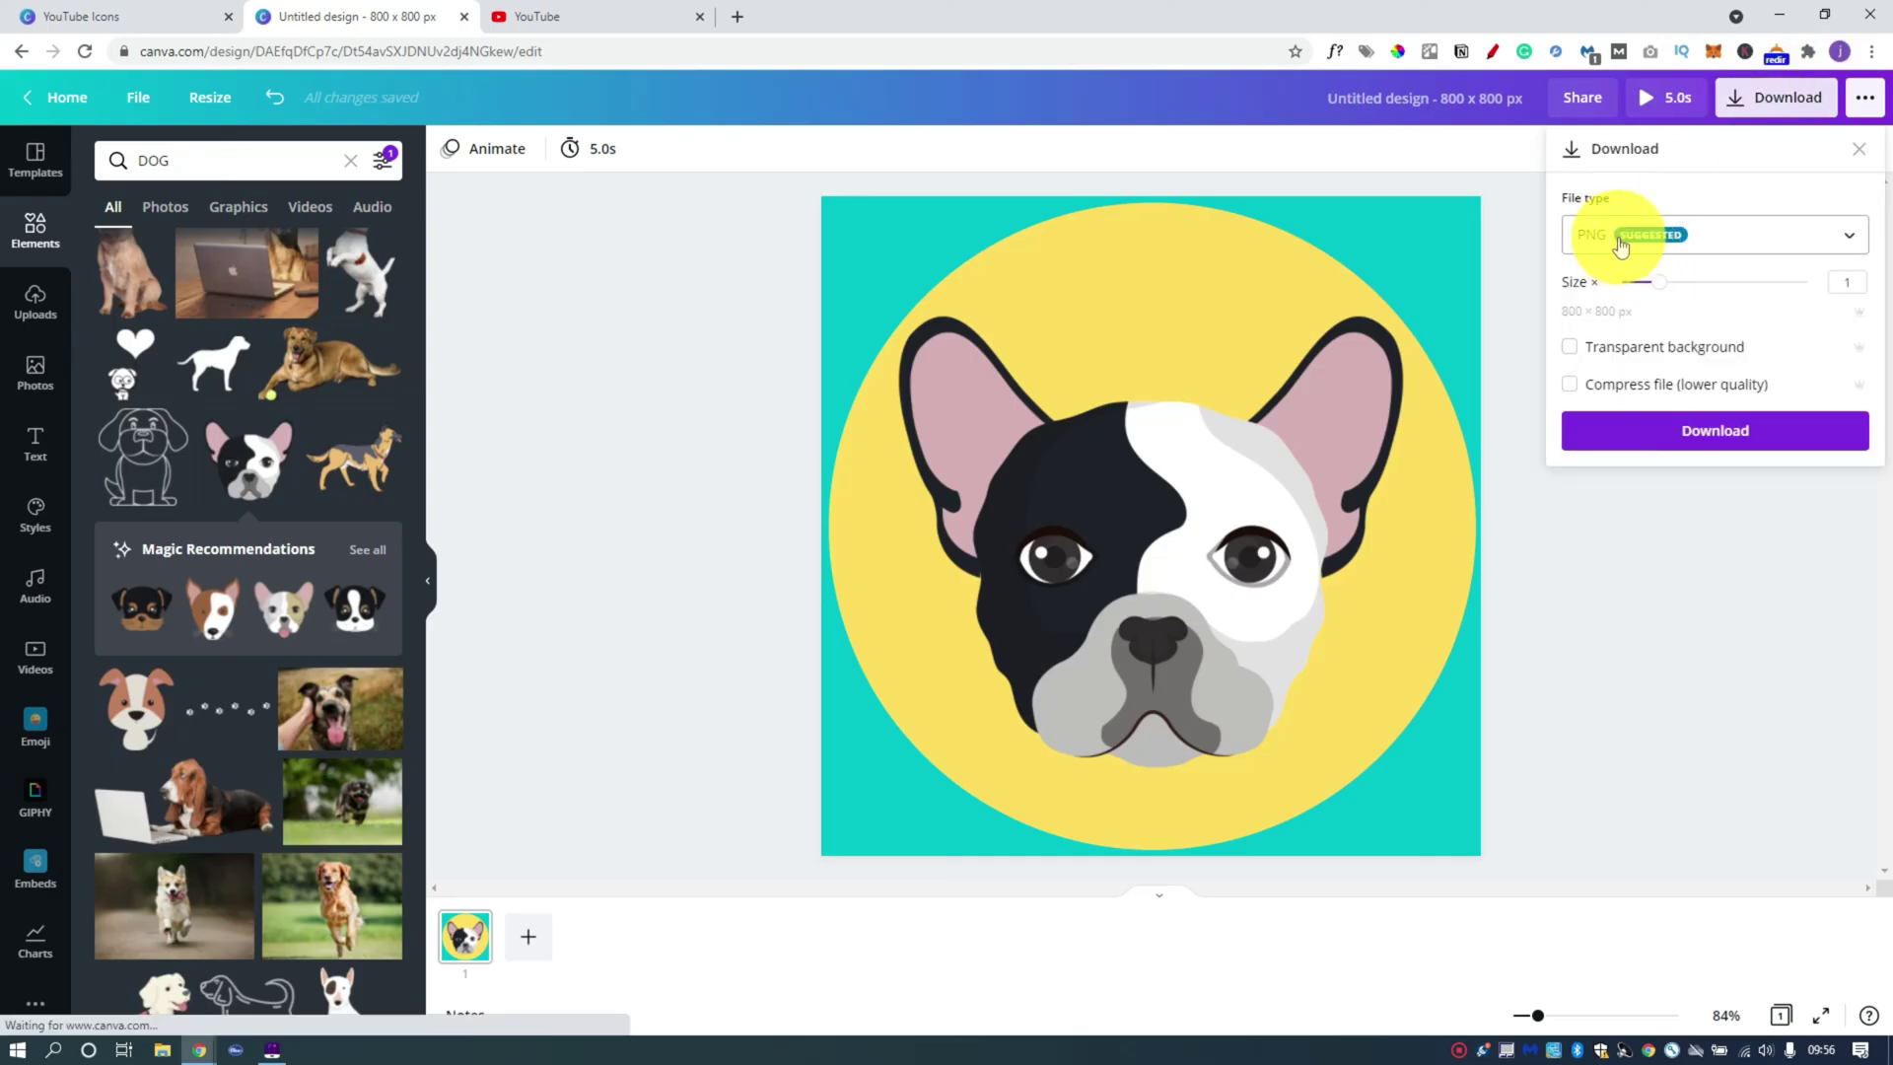
click(1745, 435)
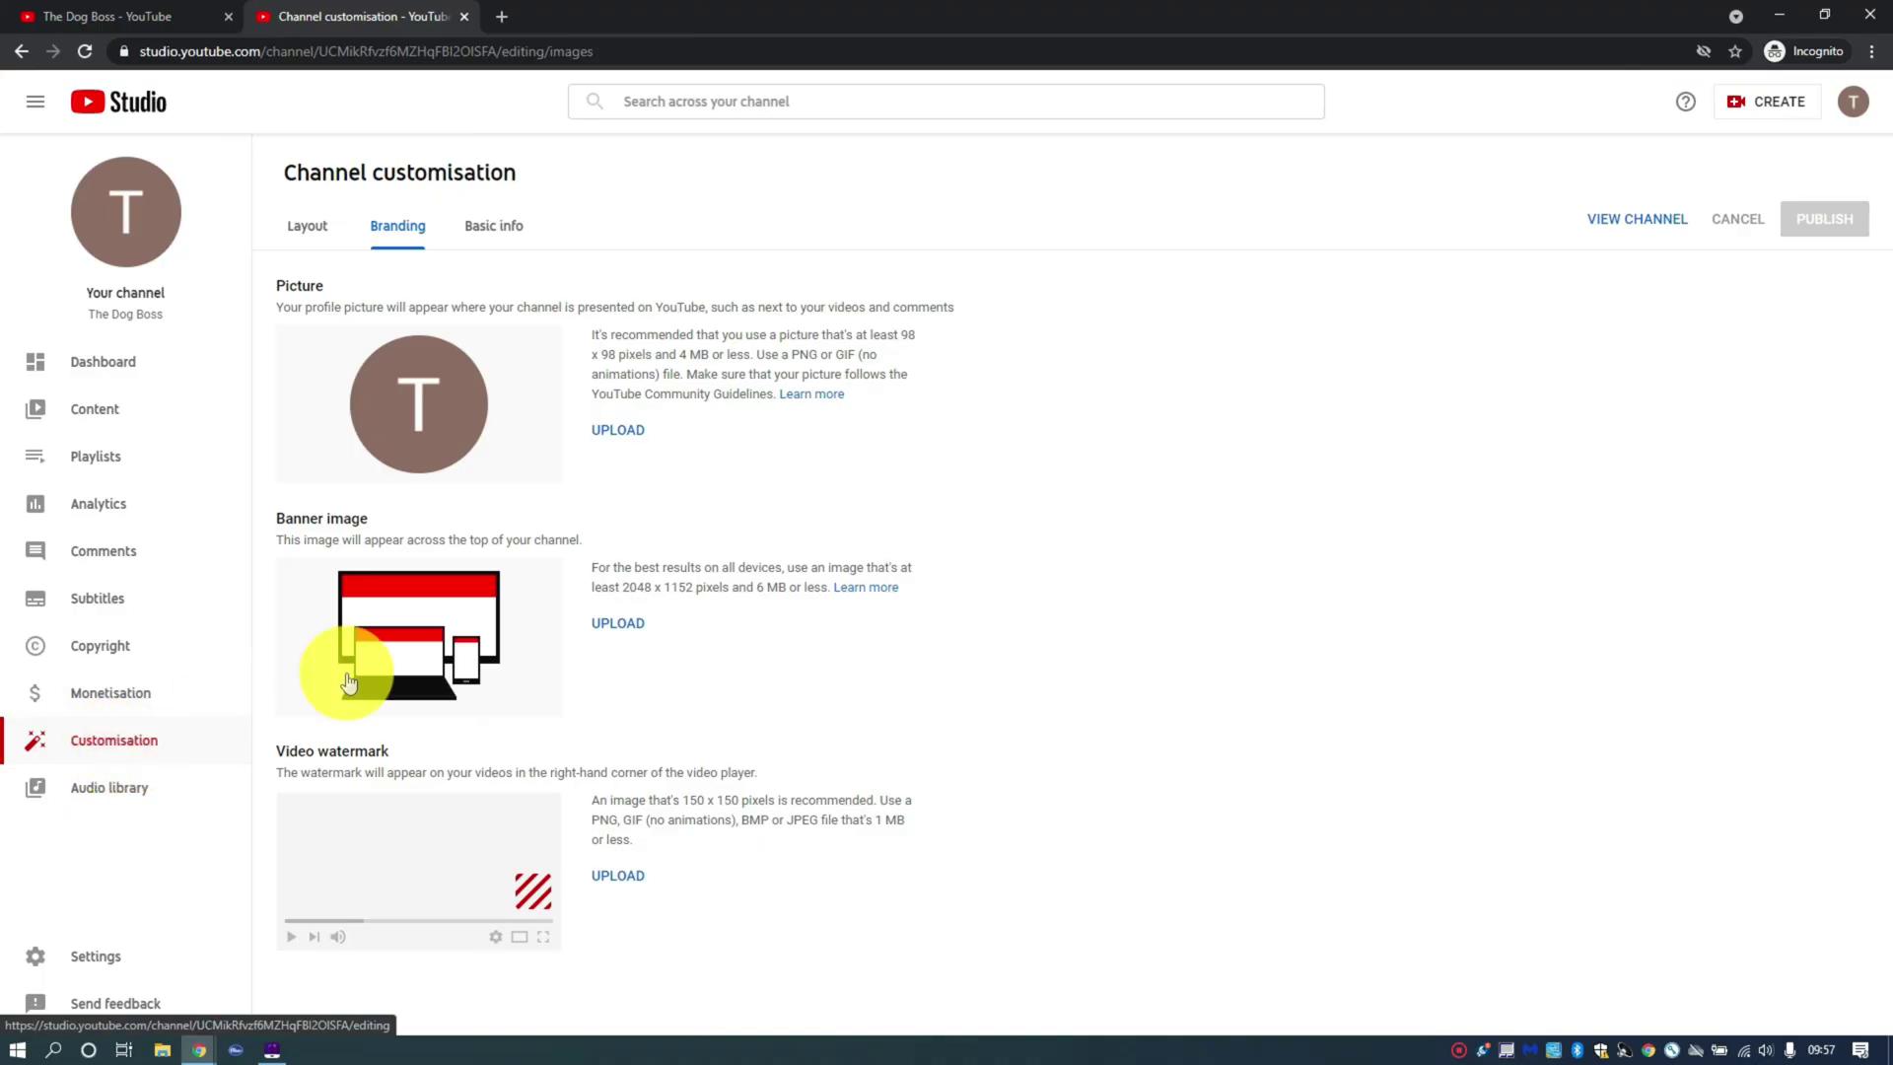
Upload the bulldog icon PNG as the channel picture, crop it to the full square, and confirm.
click(623, 431)
click(269, 229)
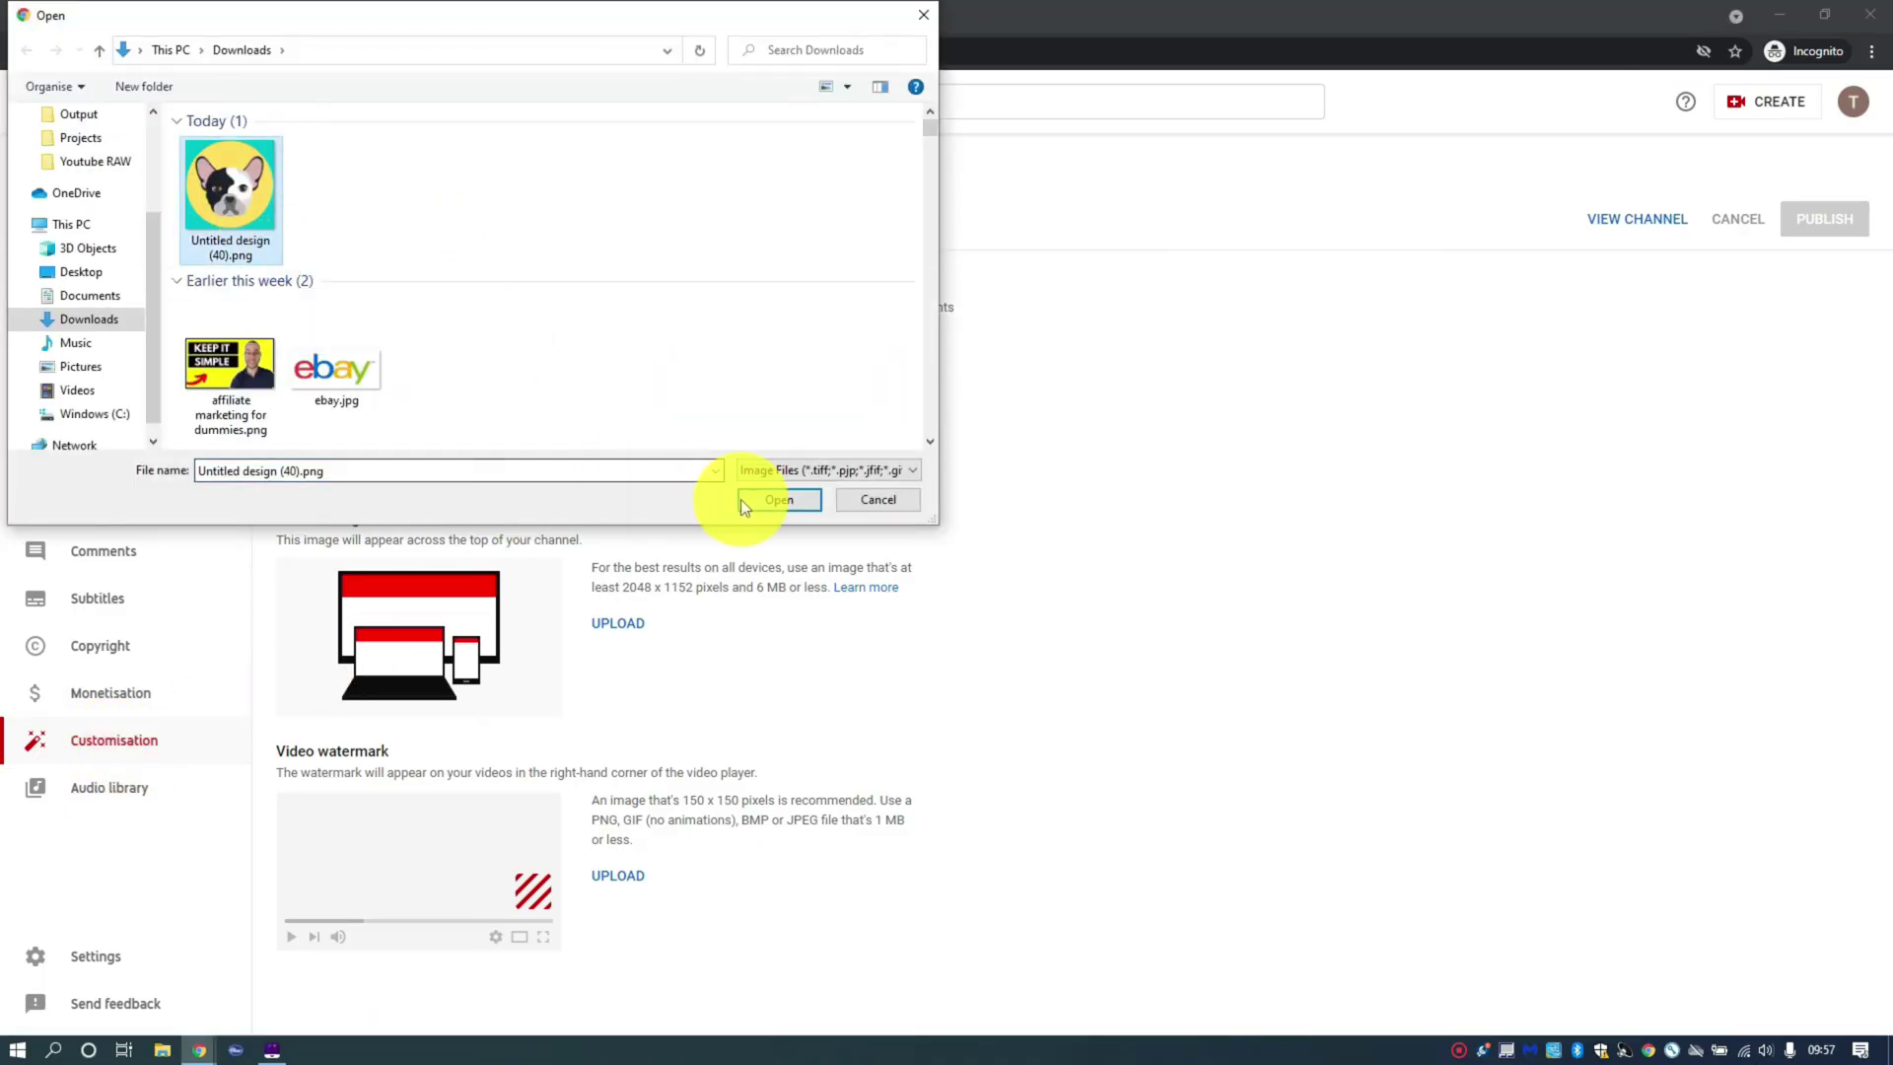
click(757, 500)
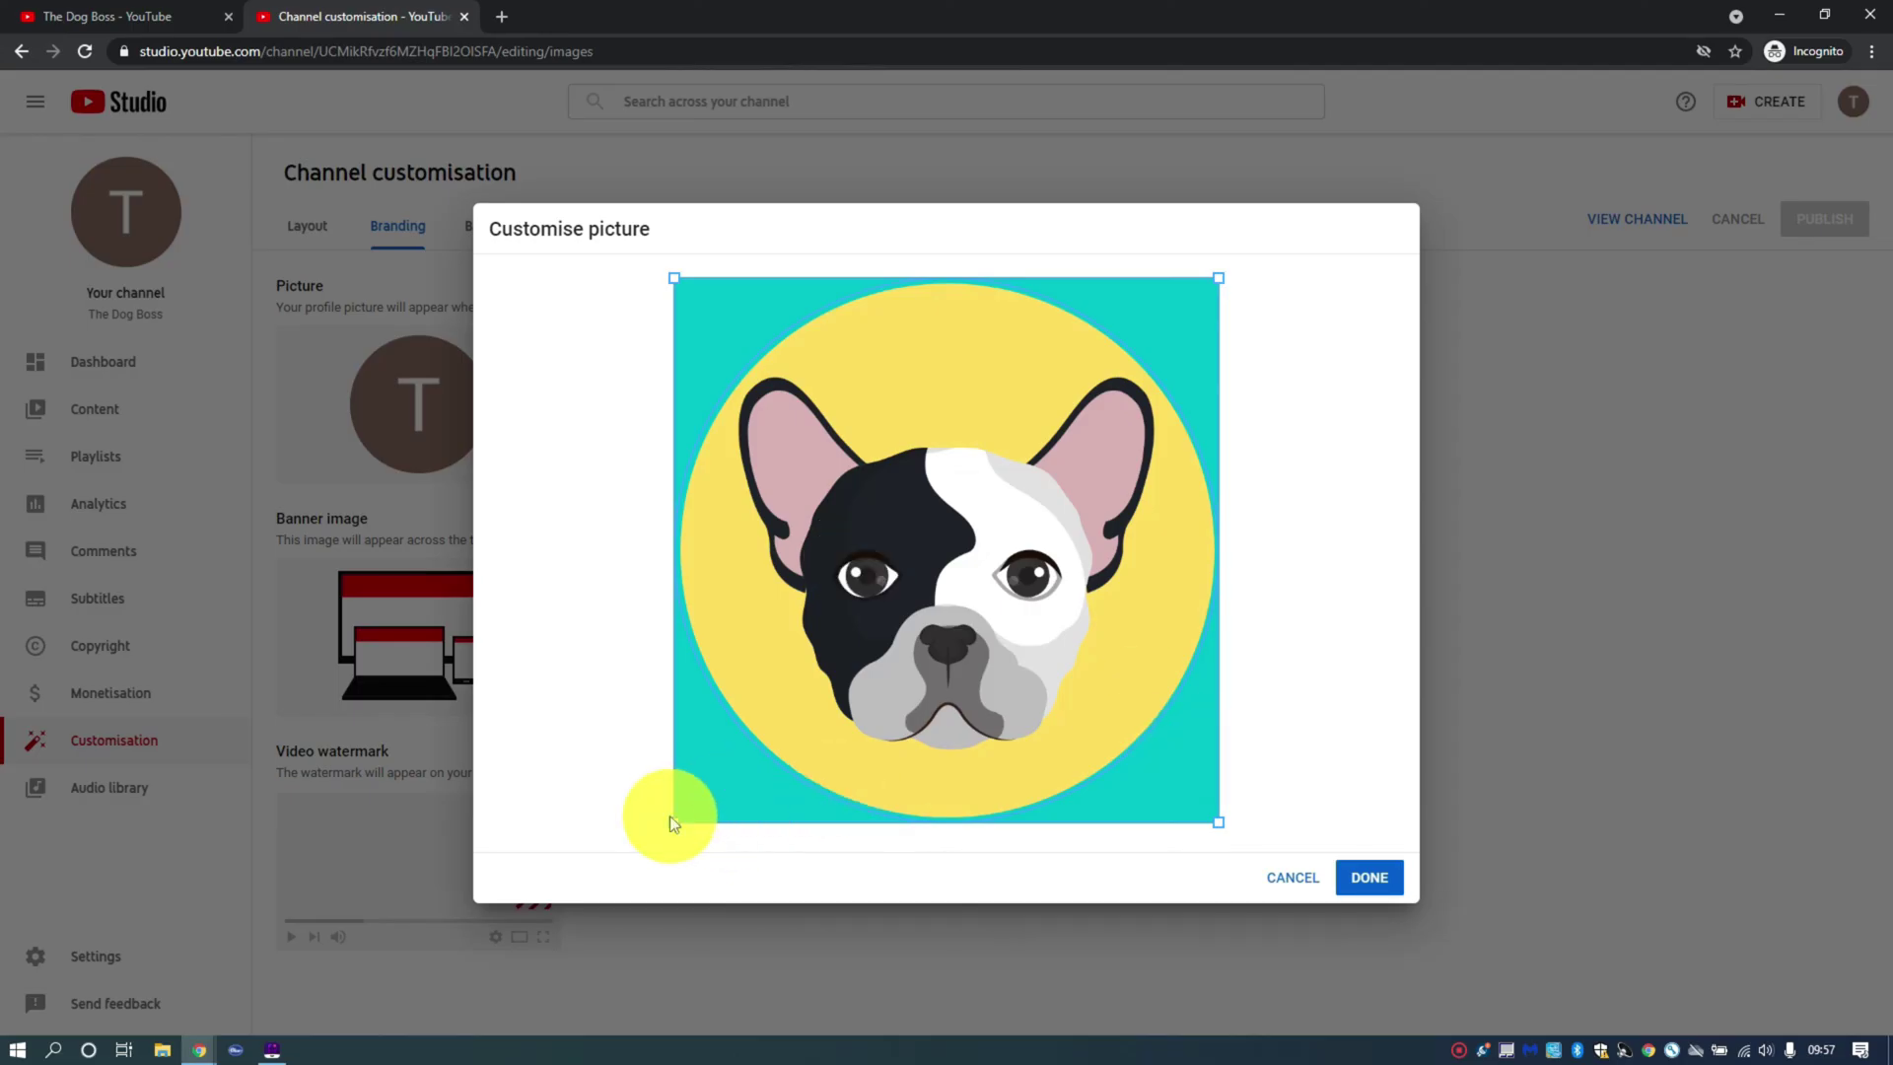
drag(674, 821, 530, 828)
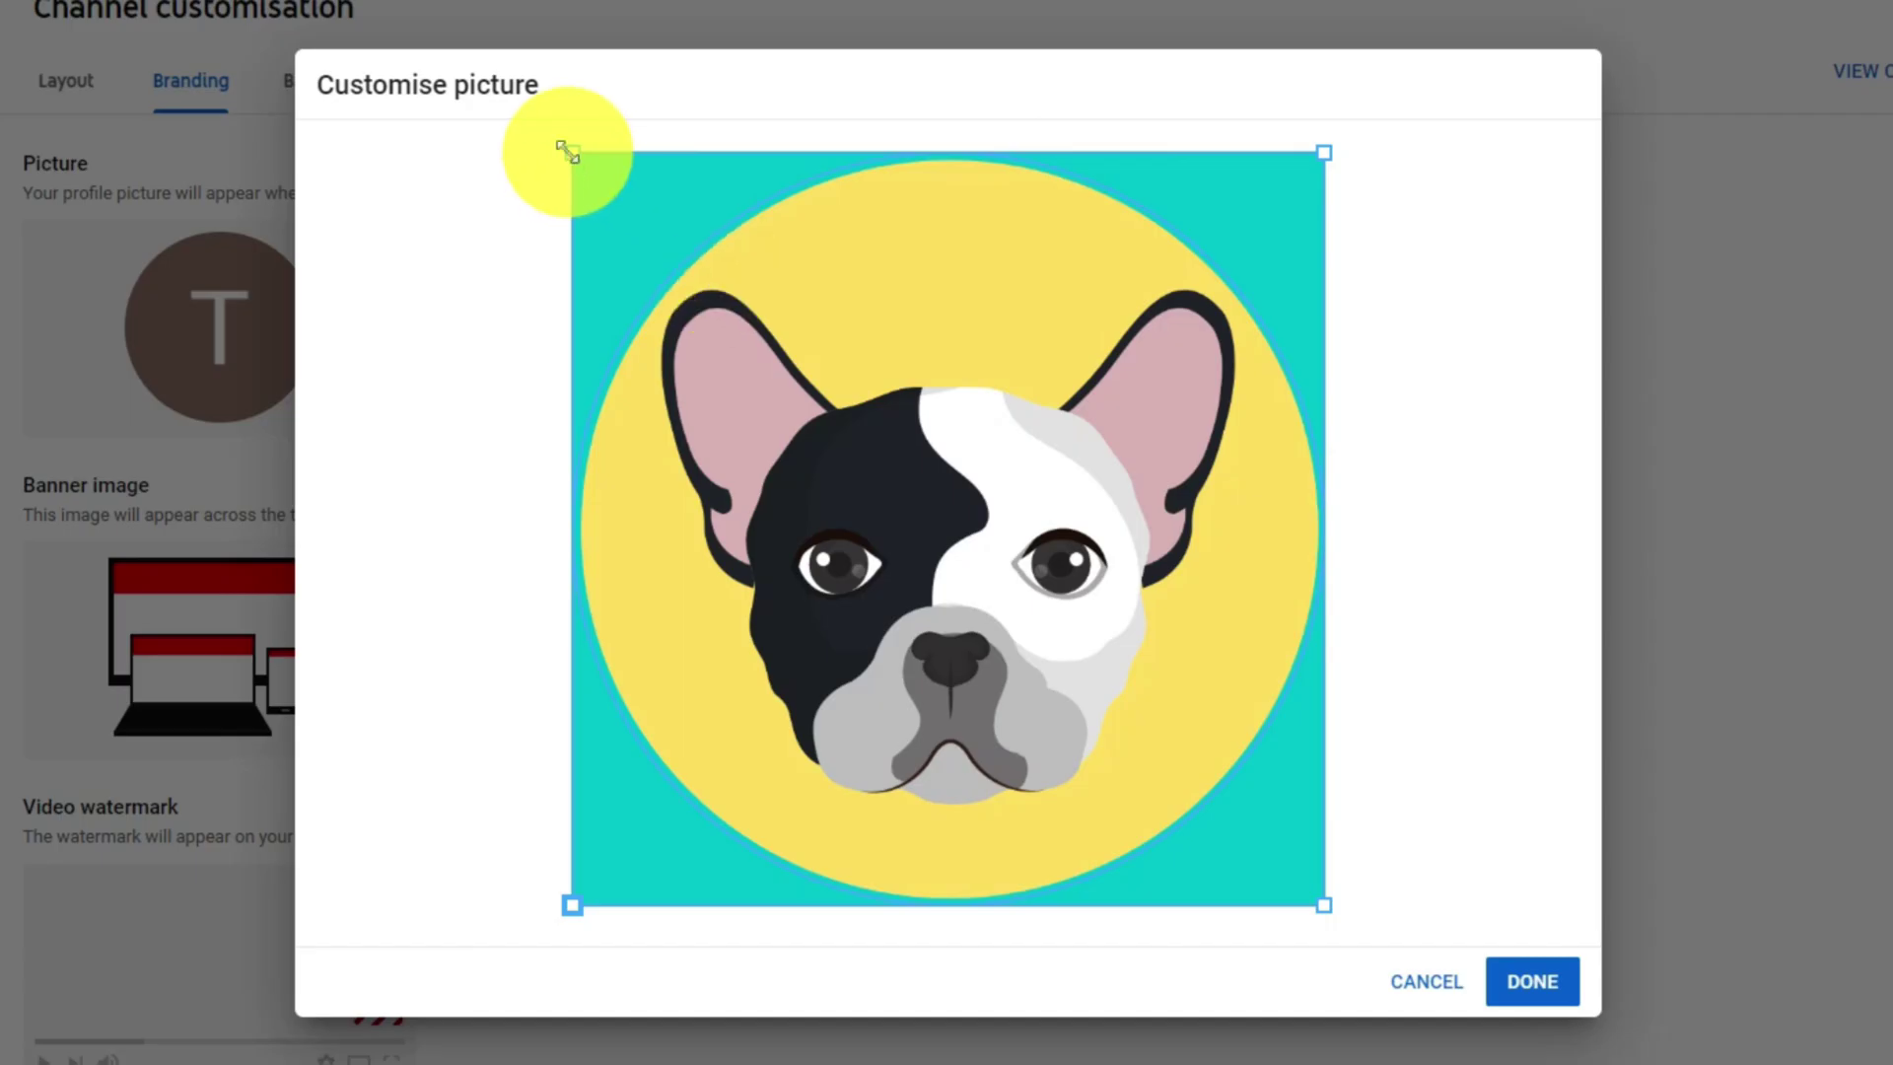
drag(570, 154, 528, 63)
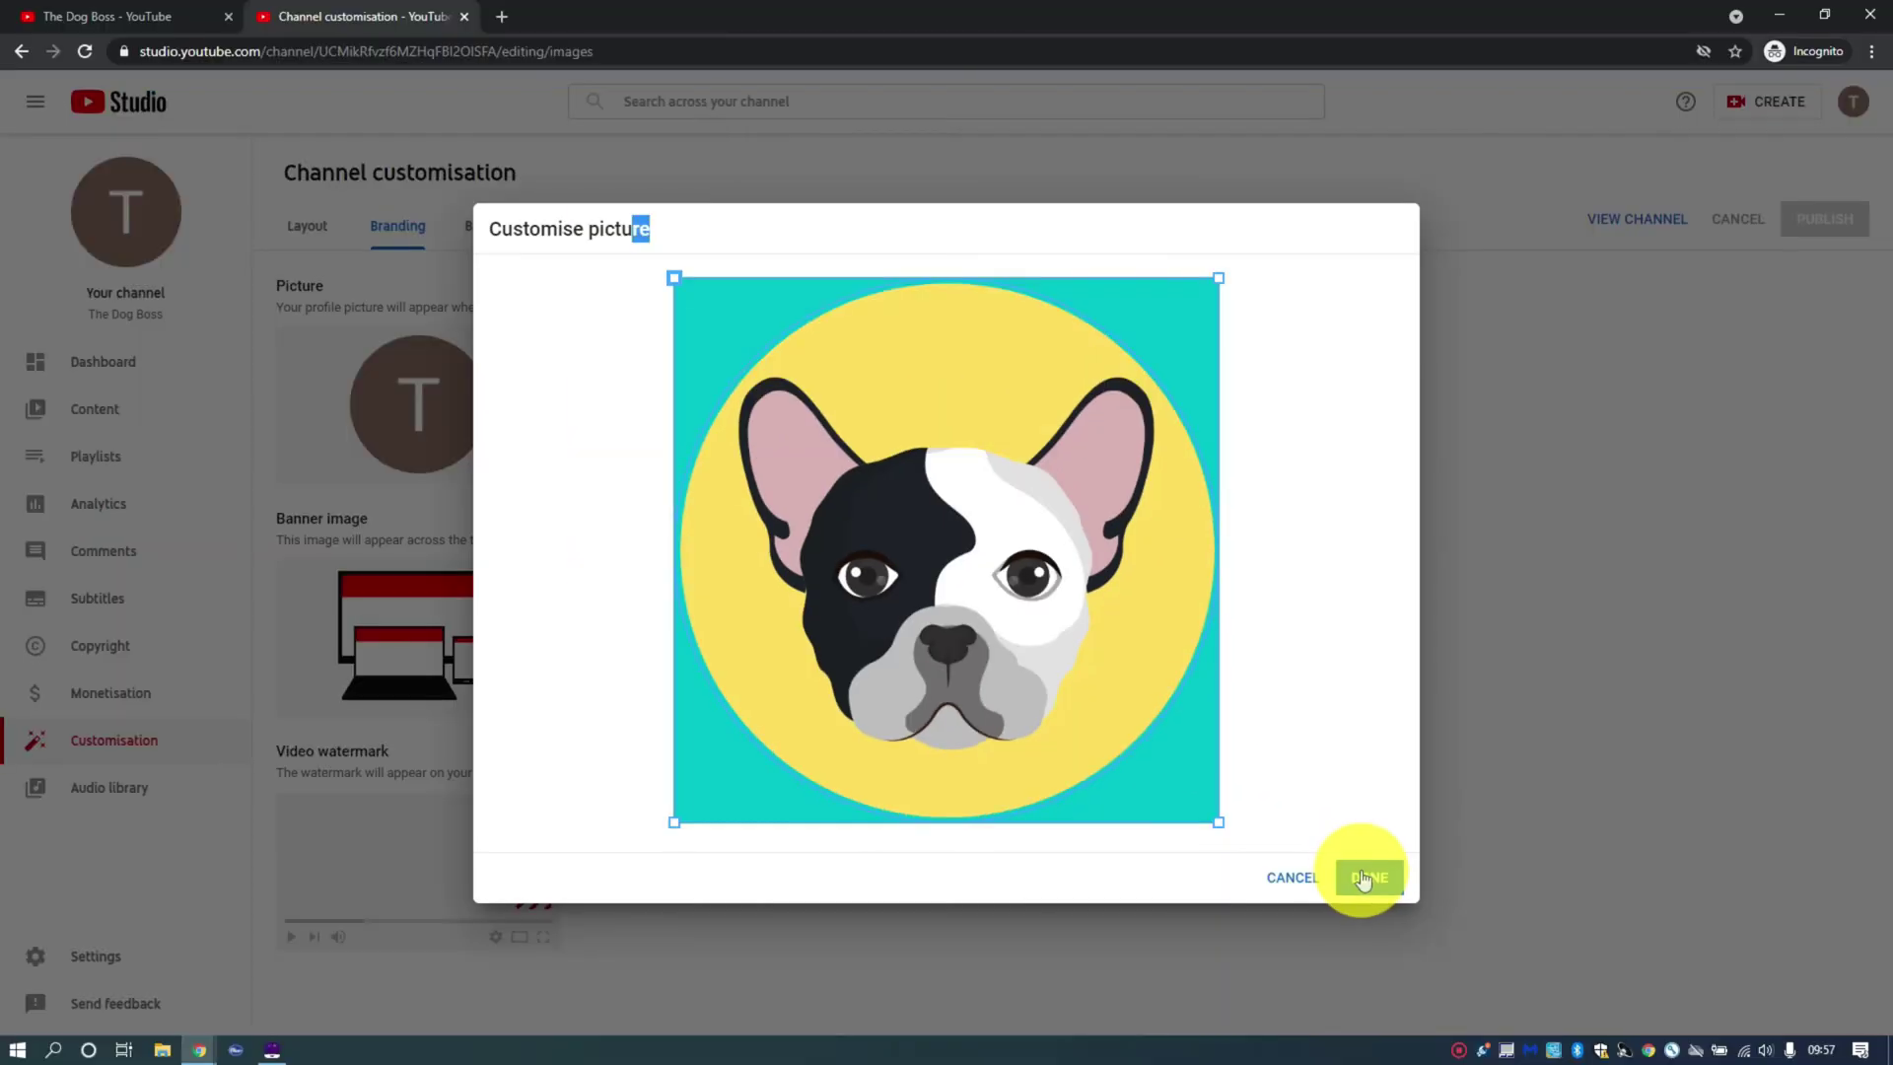
click(1366, 877)
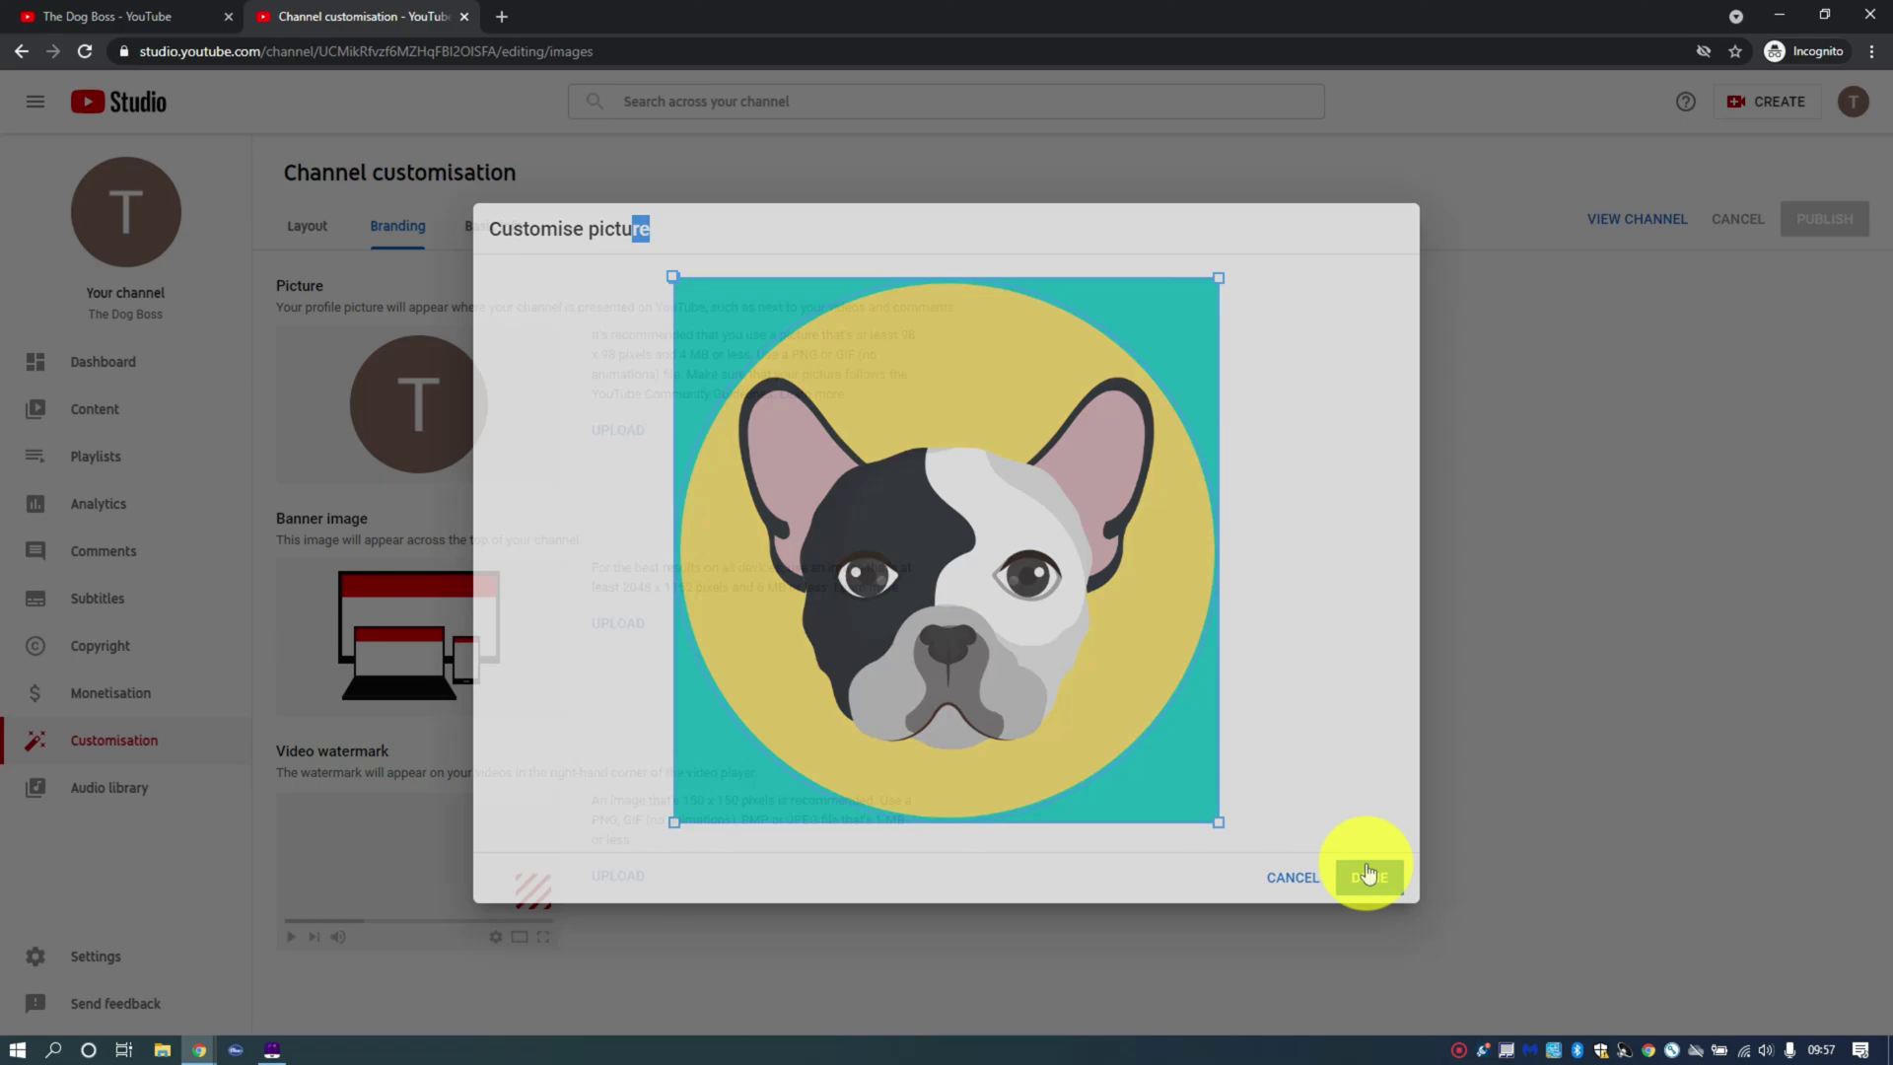